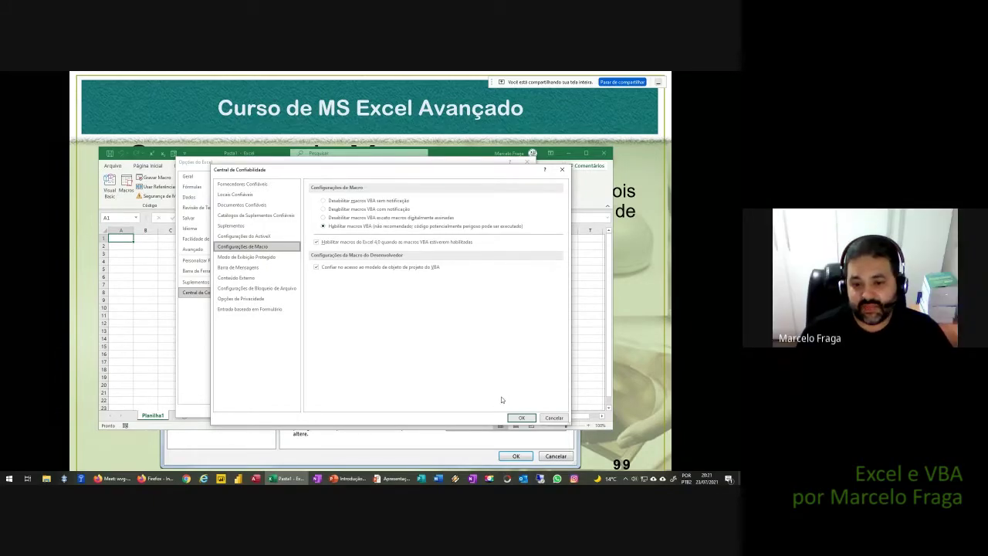
# - Try the macro setting that disables VBA macros with notification, reselect Habilitar macros VBA, and close the Trust Center and Excel options
pyautogui.click(332, 211)
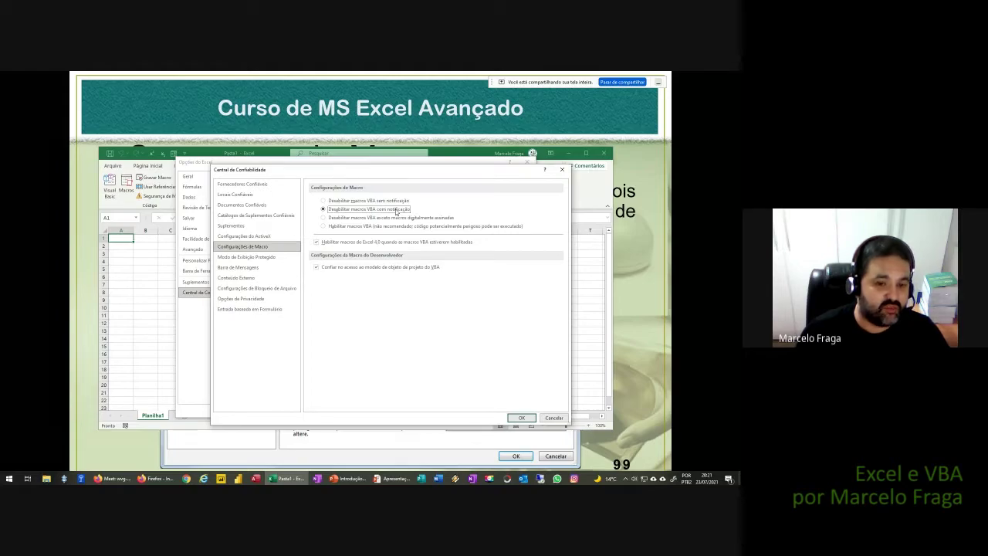
pyautogui.click(333, 226)
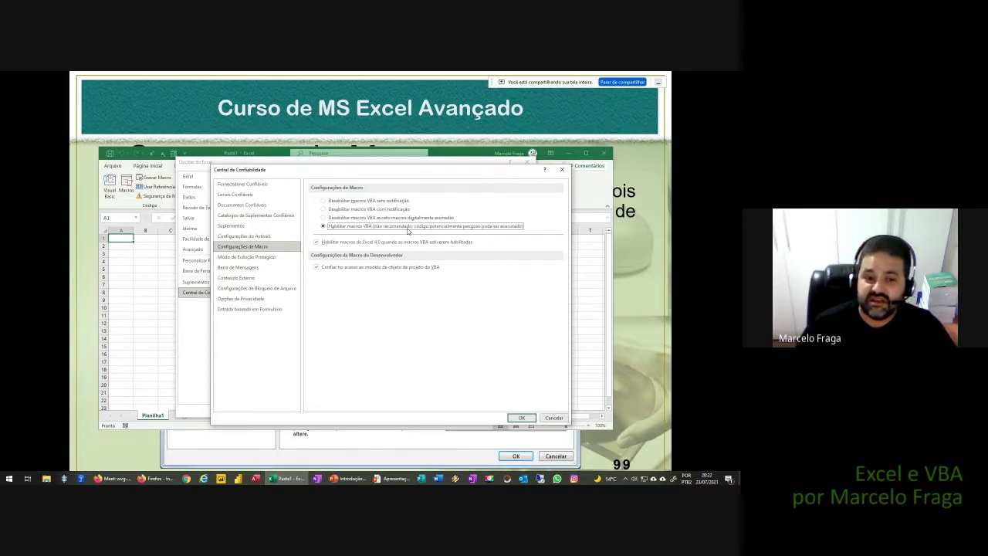
pyautogui.click(522, 417)
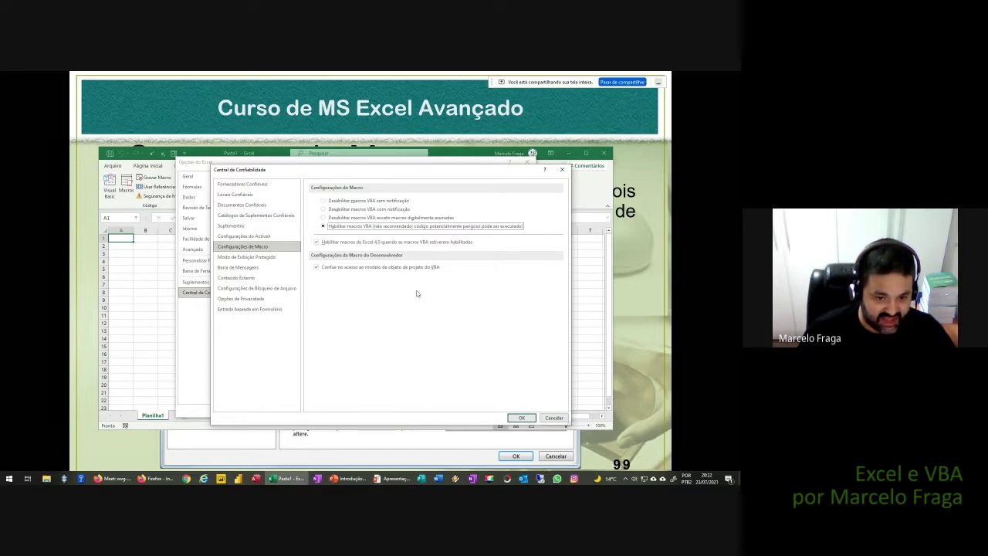
pyautogui.click(554, 417)
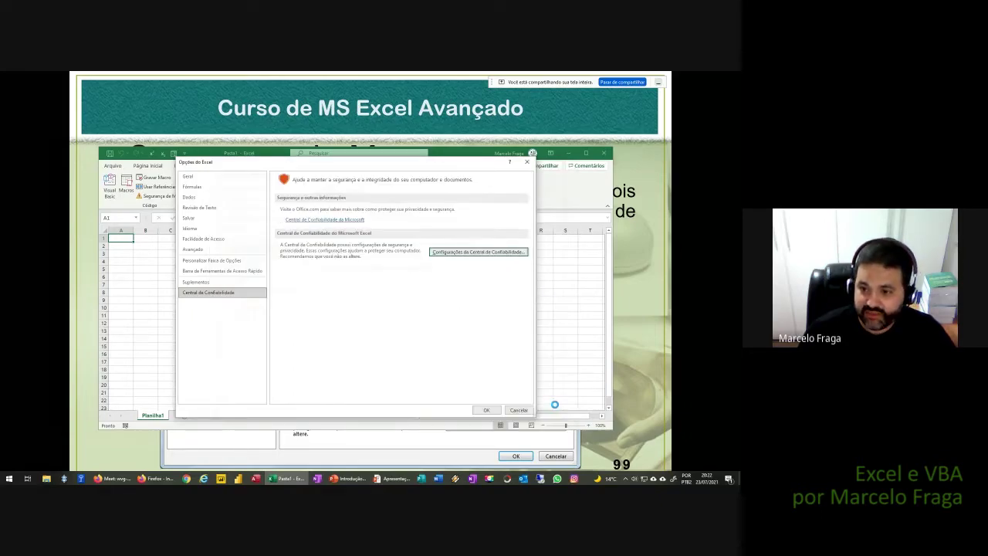
pyautogui.click(527, 161)
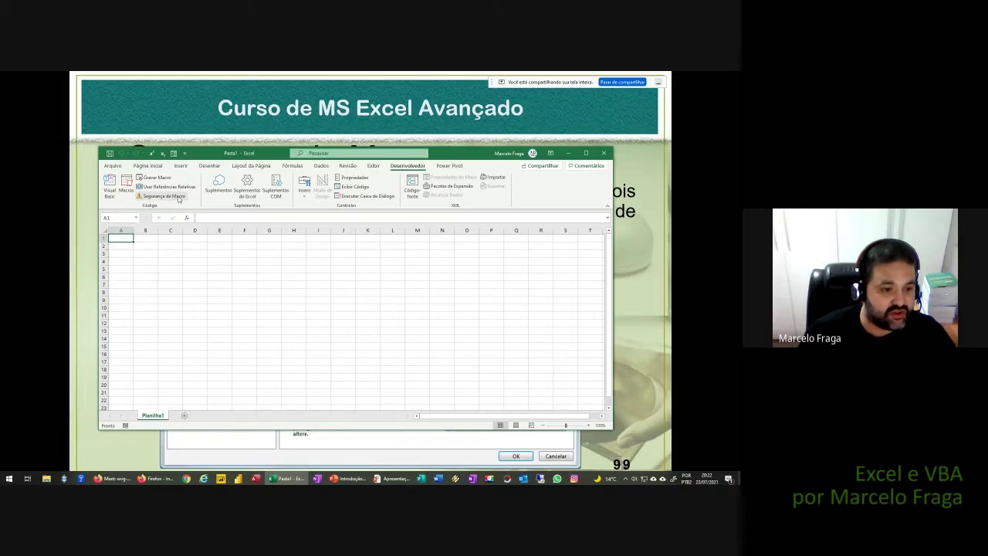
# - Open the macro security settings through the developer shortcut, review them, and close them unchanged
pyautogui.click(178, 198)
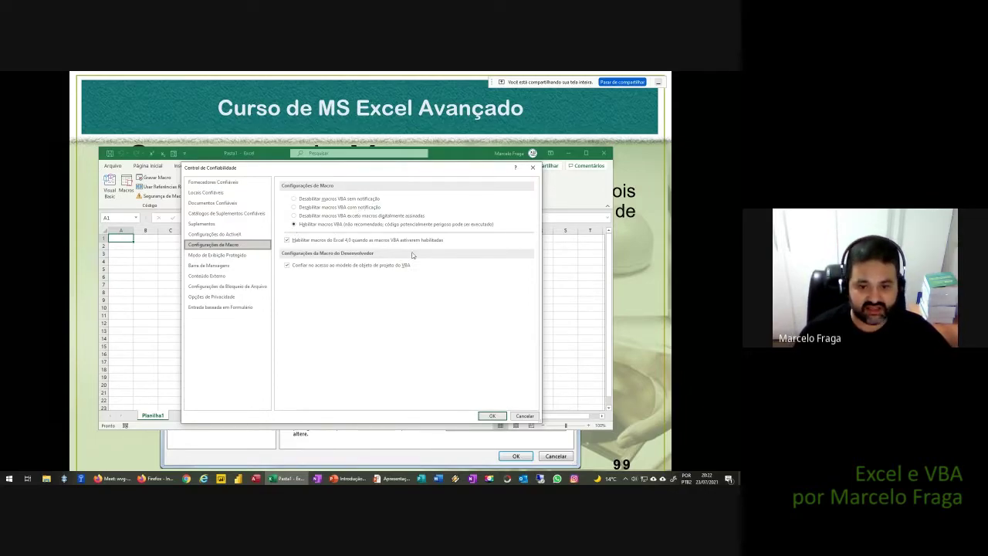
pyautogui.click(491, 415)
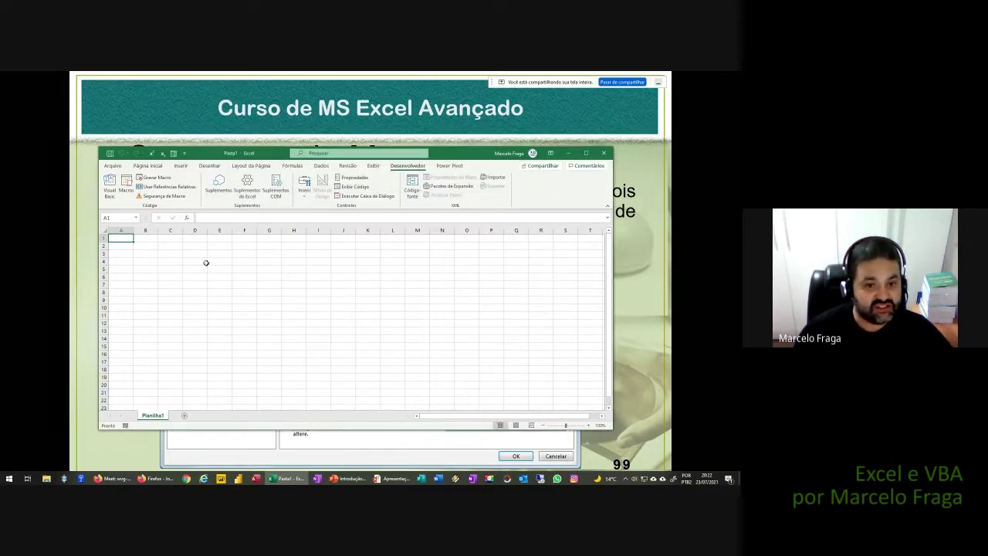
# - Save the workbook in the Documentos folder as a macro-enabled Excel workbook (*.xlsm) named "Minha primeira macro"
pyautogui.click(112, 166)
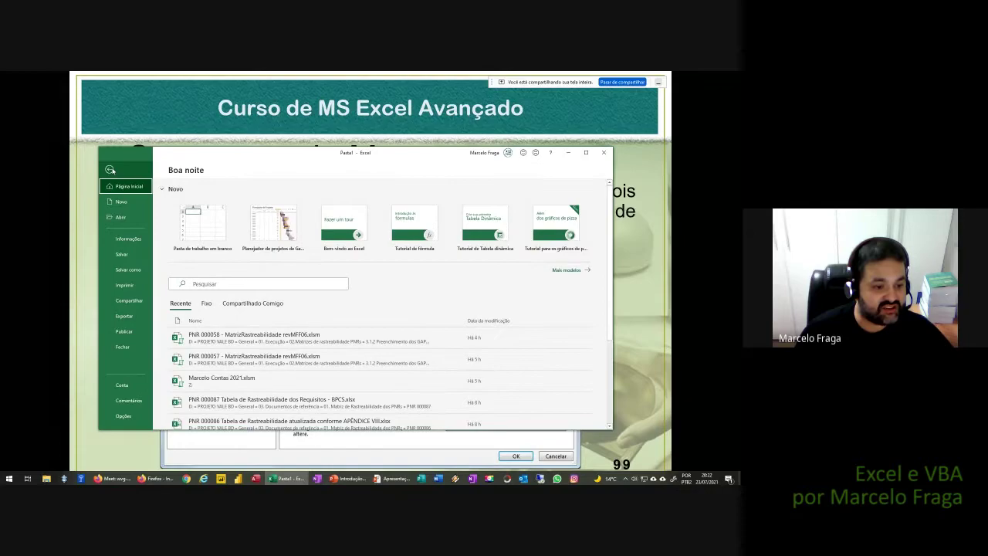
pyautogui.click(128, 269)
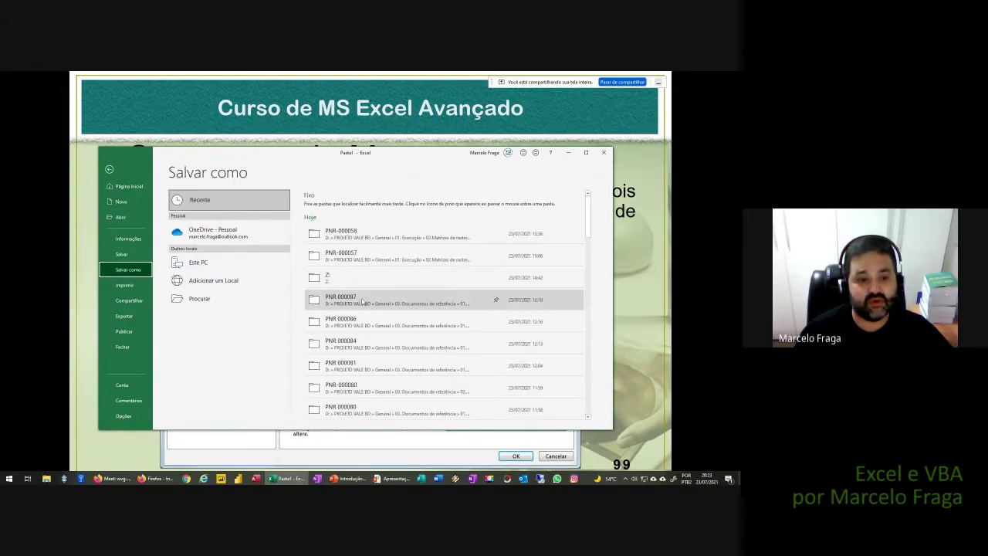
pyautogui.click(199, 263)
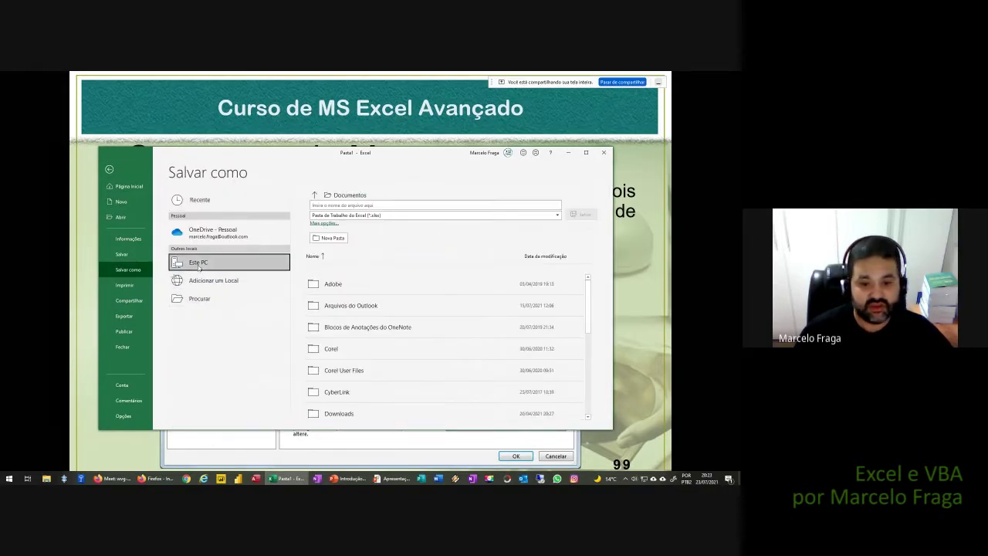
pyautogui.click(395, 215)
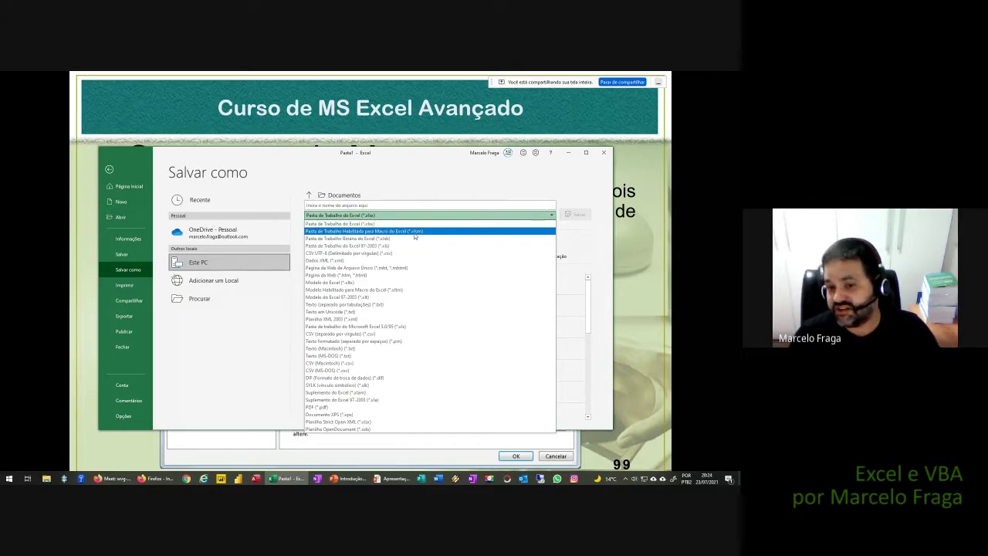
pyautogui.press('Escape')
pyautogui.click(367, 206)
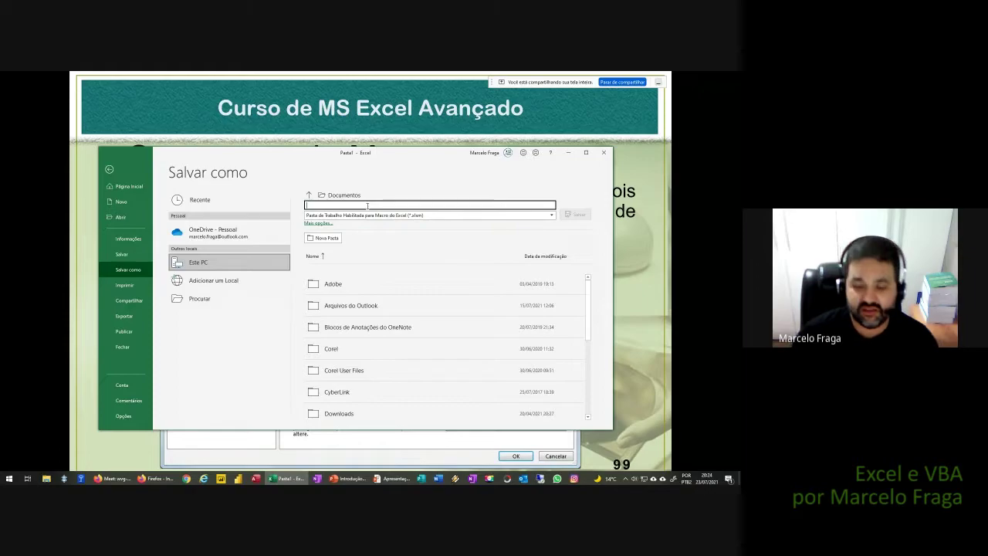
pyautogui.write('Minha primeira macro')
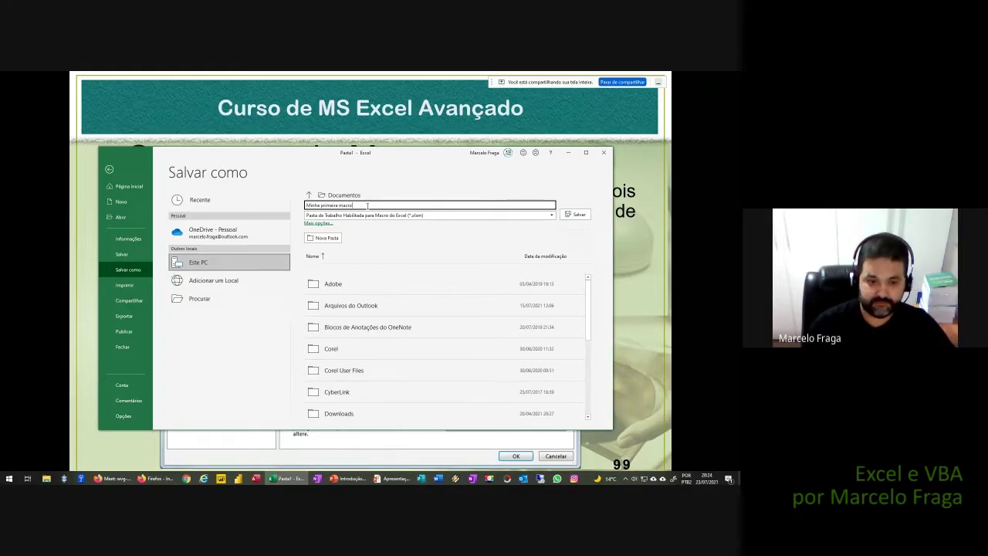
pyautogui.press('Return')
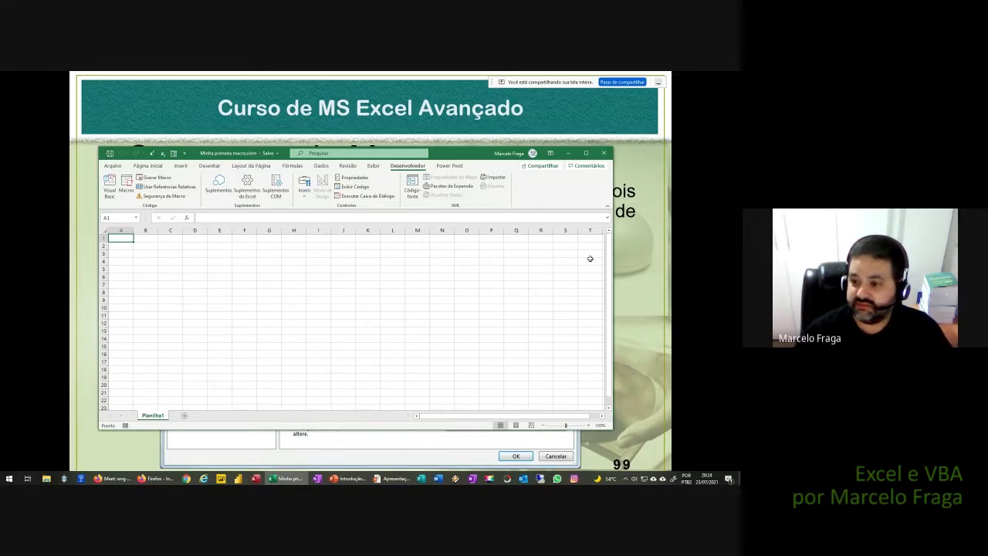
# - Switch to the PowerPoint course slideshow and advance through the slides on macro security
pyautogui.hotkey('alt', 'Tab')
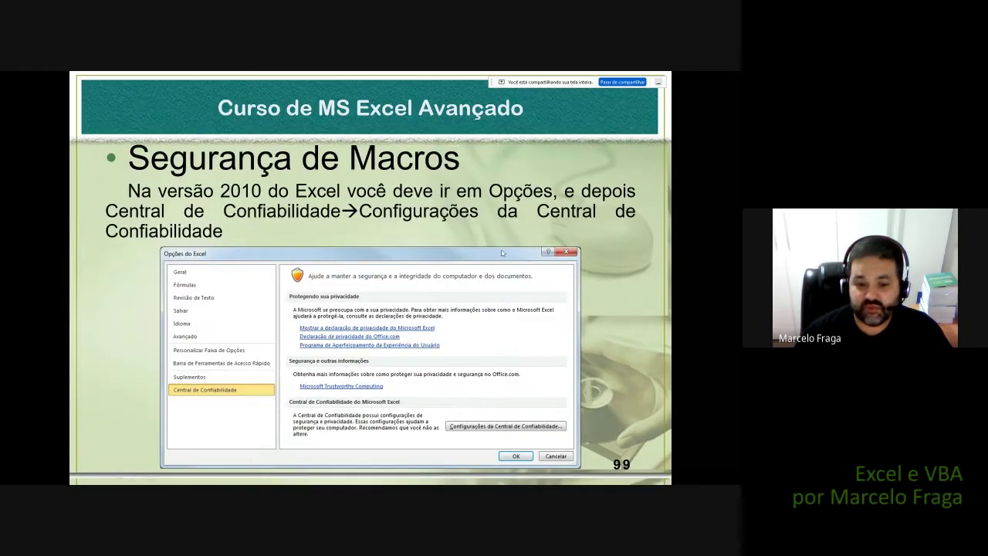
pyautogui.click(348, 245)
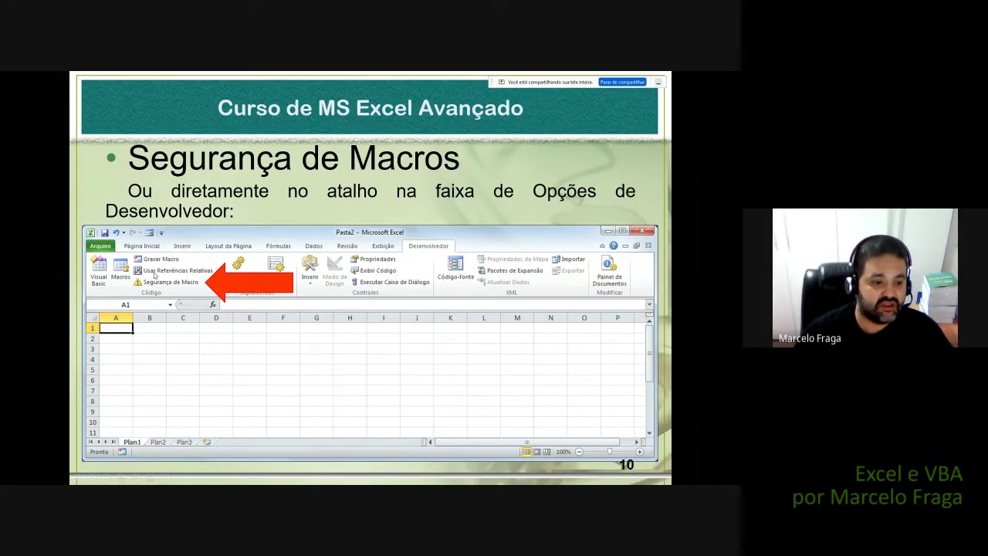
pyautogui.press('Right')
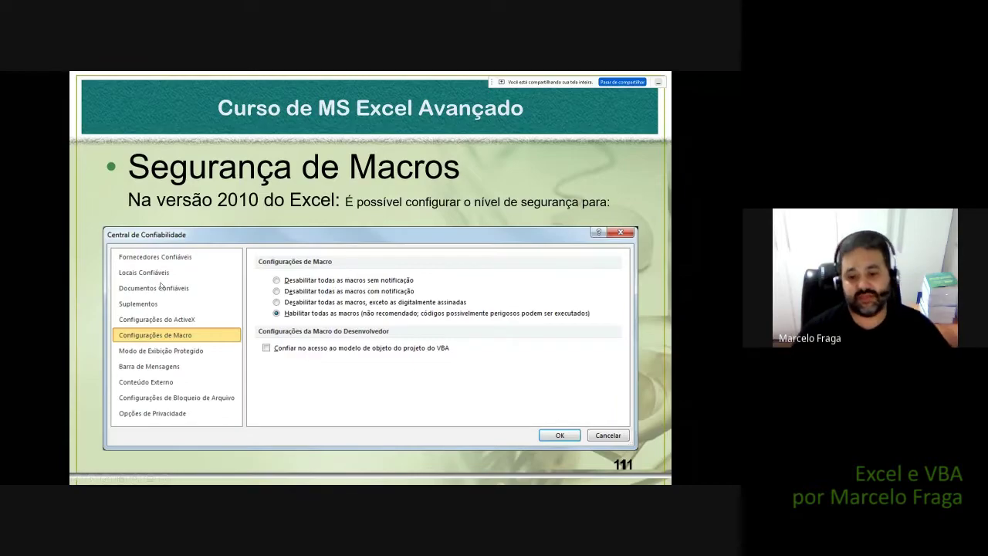
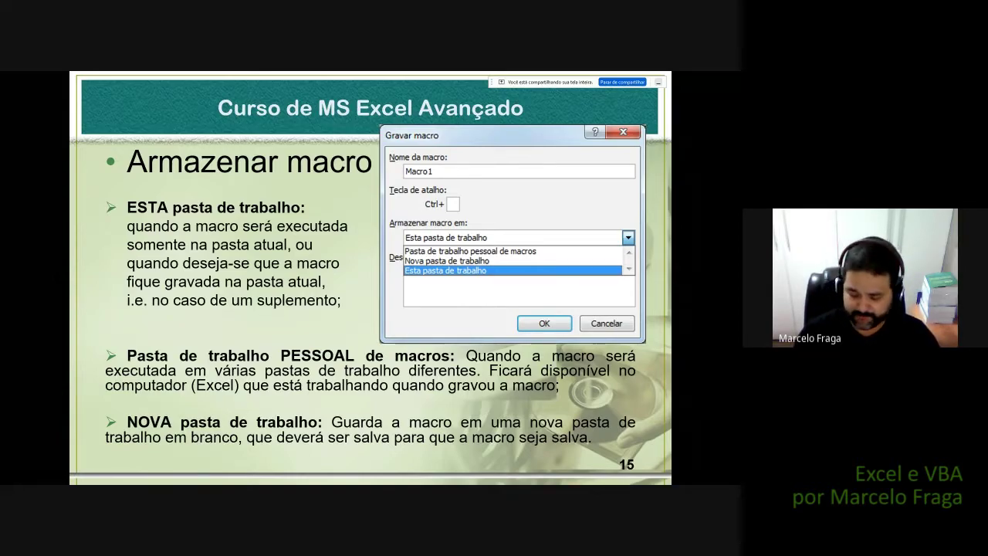
# - Review slides 13 to 16 on recording, naming and storing macros, and end the slideshow
pyautogui.press('Left')
pyautogui.press('Left')
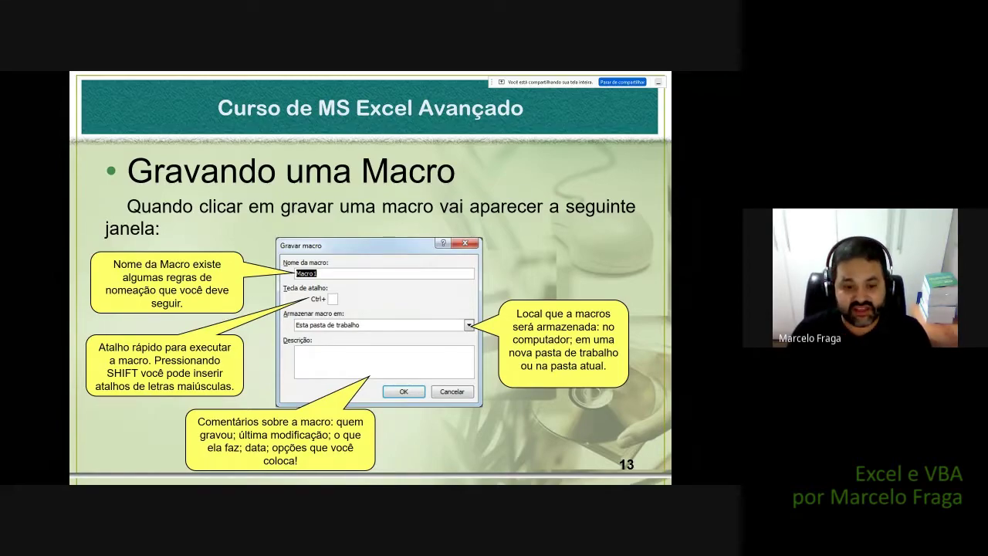
pyautogui.press('Right')
pyautogui.press('Right')
pyautogui.press('Right')
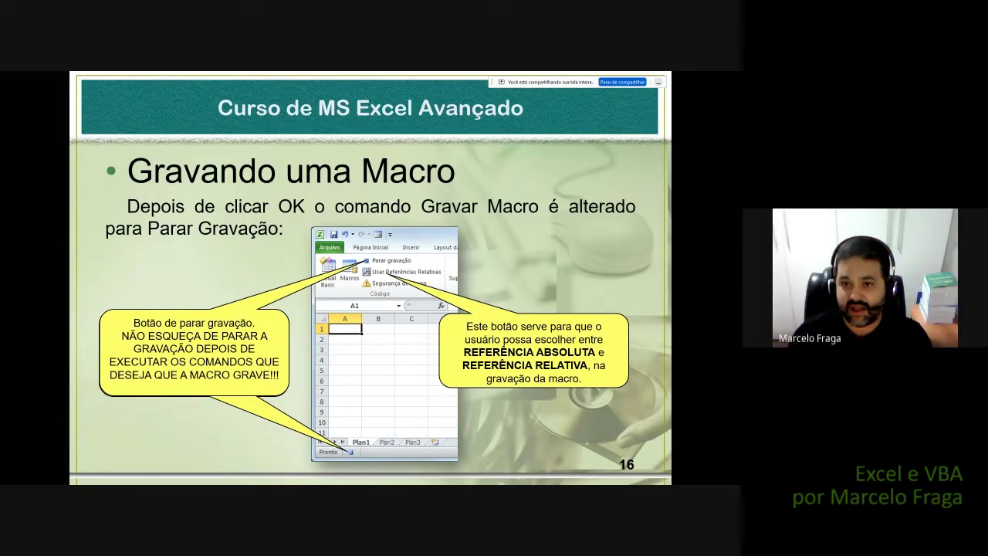
pyautogui.press('Escape')
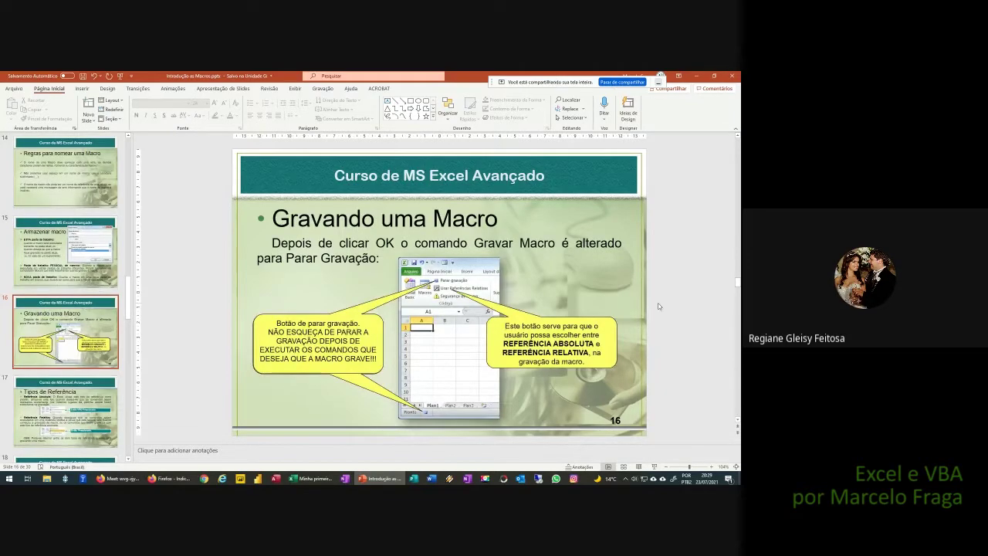
pyautogui.click(626, 479)
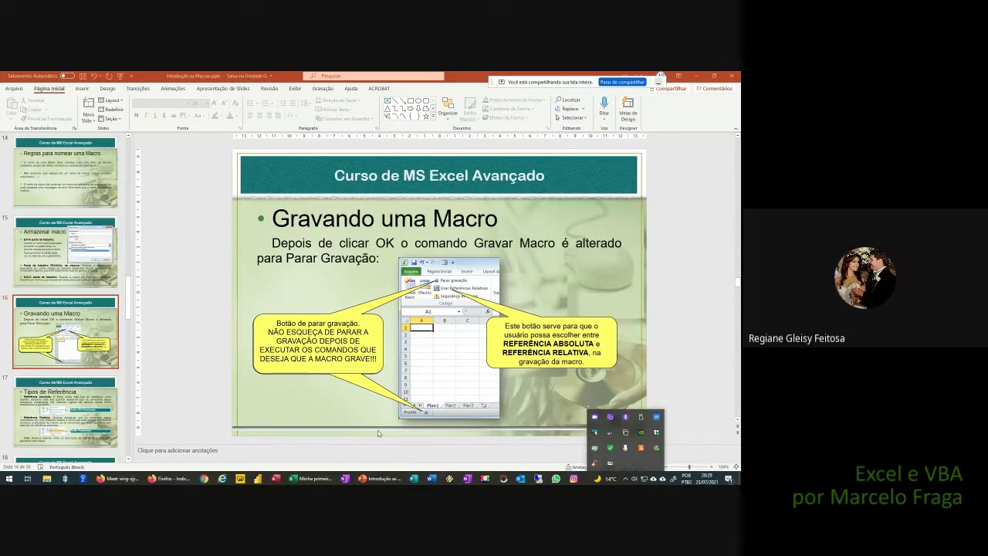
pyautogui.hotkey('alt', 'Tab')
pyautogui.hotkey('alt', 'Tab')
pyautogui.hotkey('alt', 'Tab')
pyautogui.hotkey('alt', 'Tab')
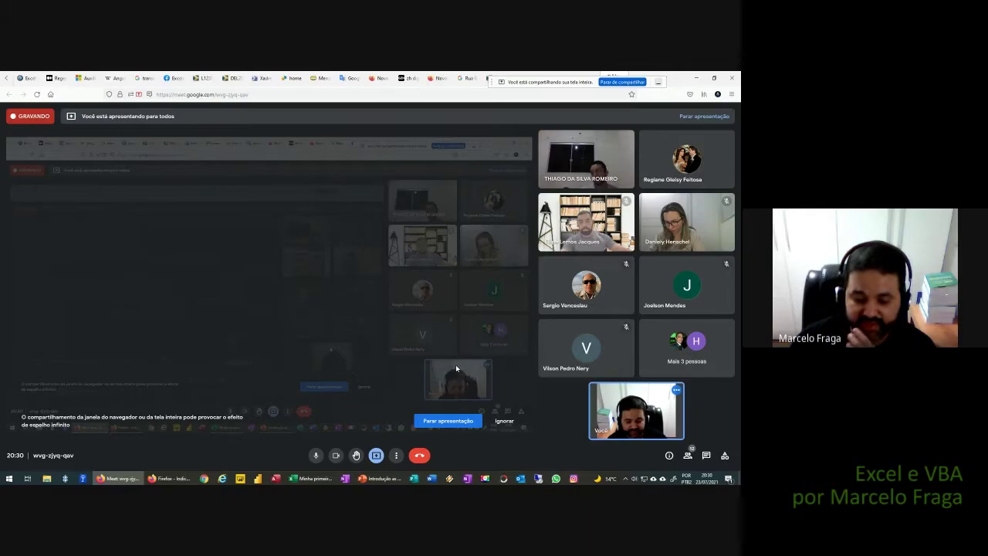
# - Switch to Excel, dismiss the macro recording dialog, and check in the ribbon customization options whether Desenvolvedor is enabled
pyautogui.click(311, 478)
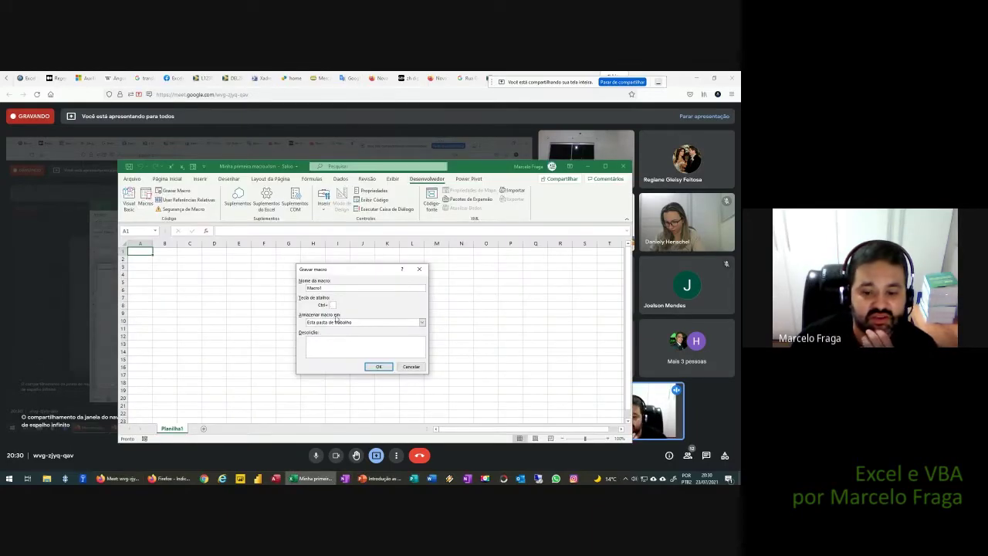
pyautogui.click(410, 367)
pyautogui.click(132, 179)
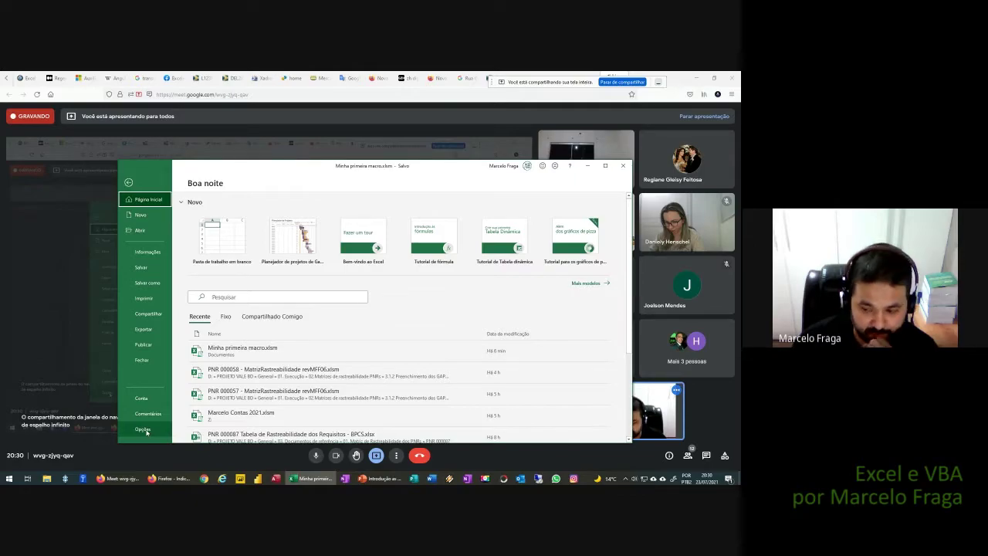
pyautogui.press('Escape')
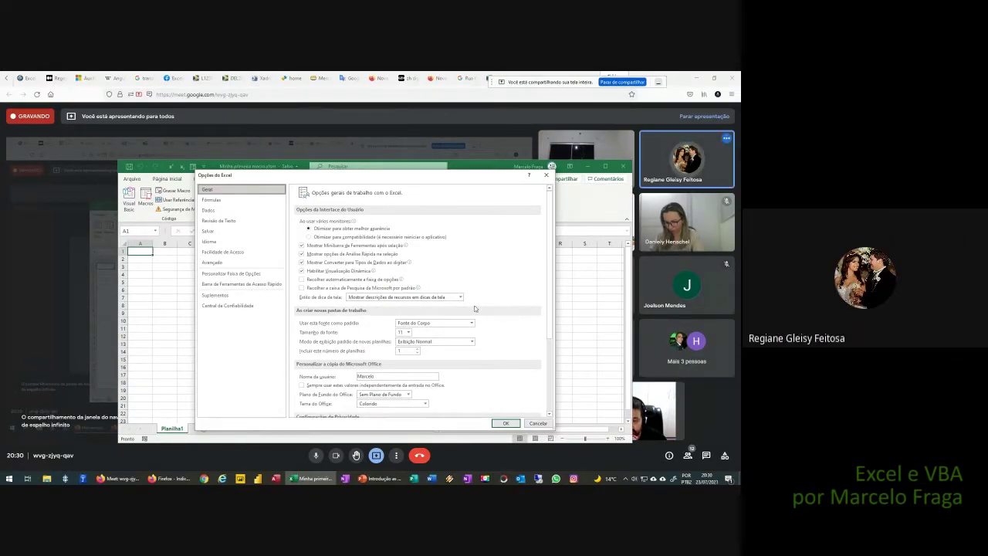
pyautogui.click(250, 276)
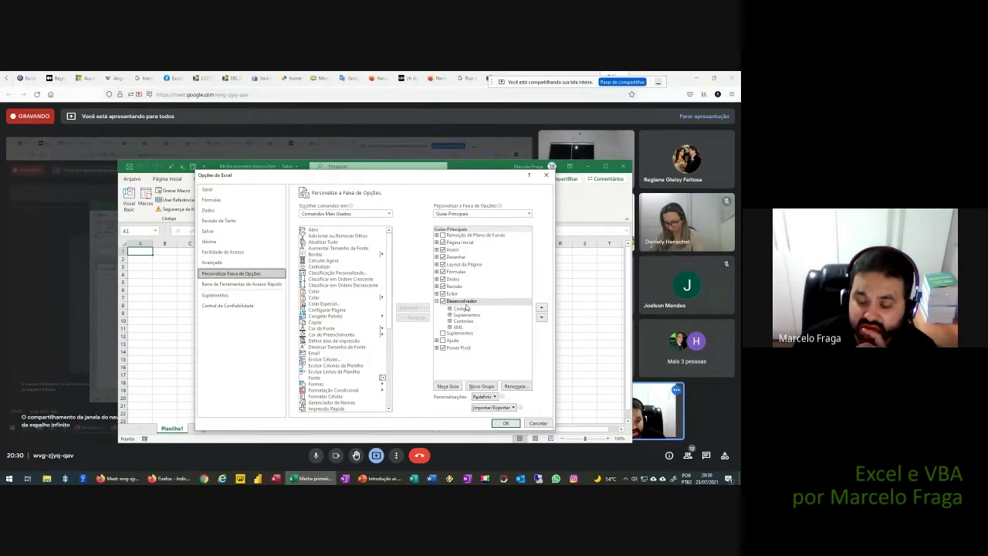
pyautogui.click(507, 424)
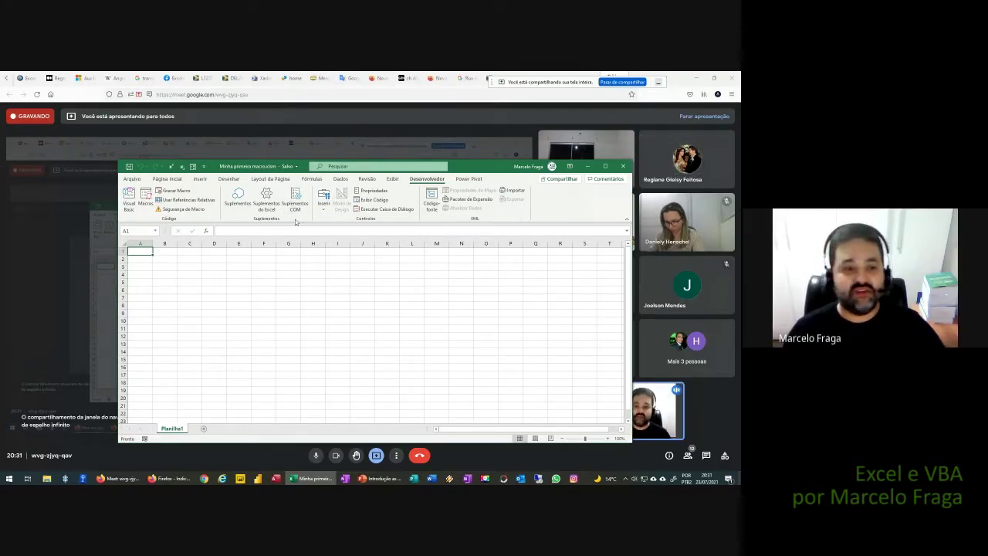
pyautogui.click(379, 479)
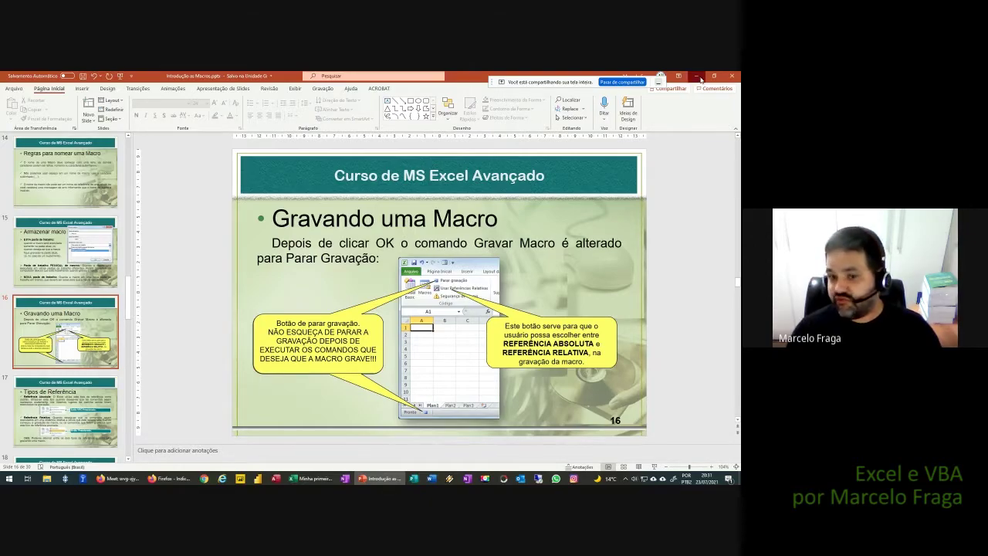
pyautogui.hotkey('alt', 'Tab')
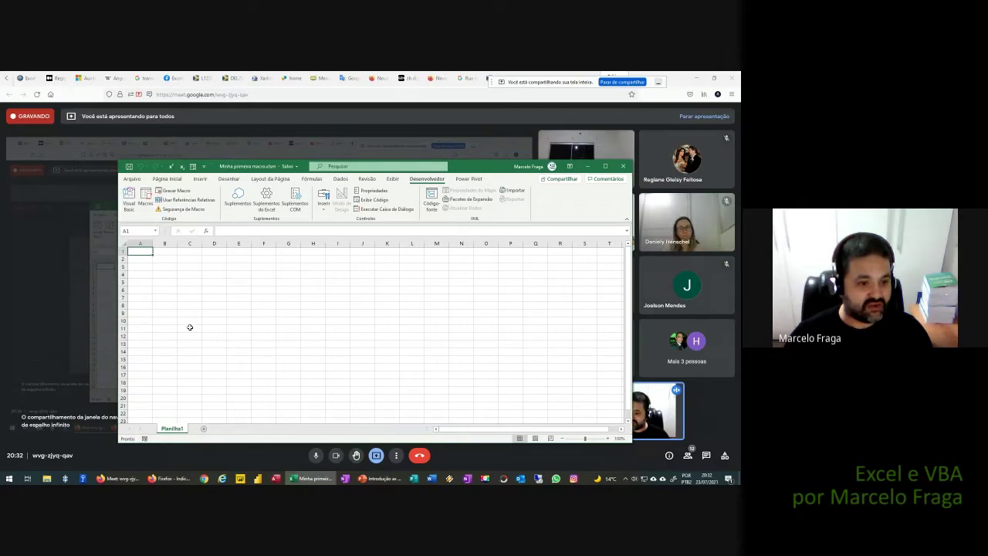
# - Start recording a macro with the default settings and stop the recording without performing any actions
pyautogui.click(175, 190)
pyautogui.click(378, 366)
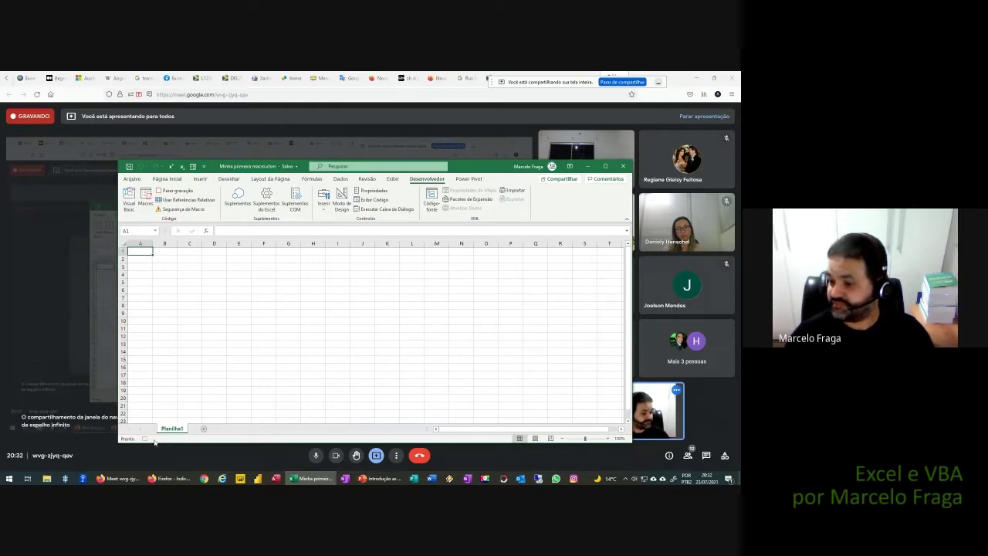
pyautogui.click(163, 192)
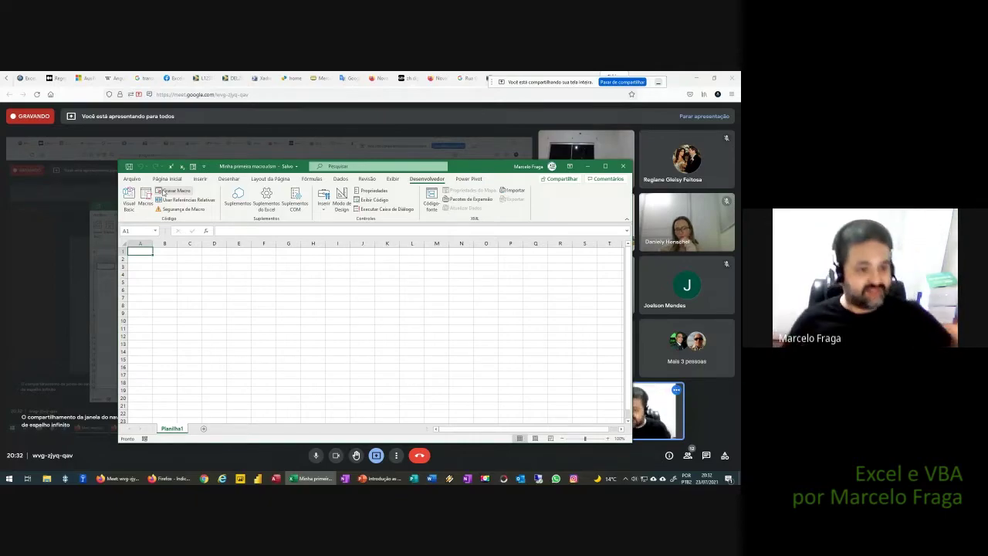
# - Rehearse the colouring by filling cell A1 yellow and cell A2 green
pyautogui.click(191, 317)
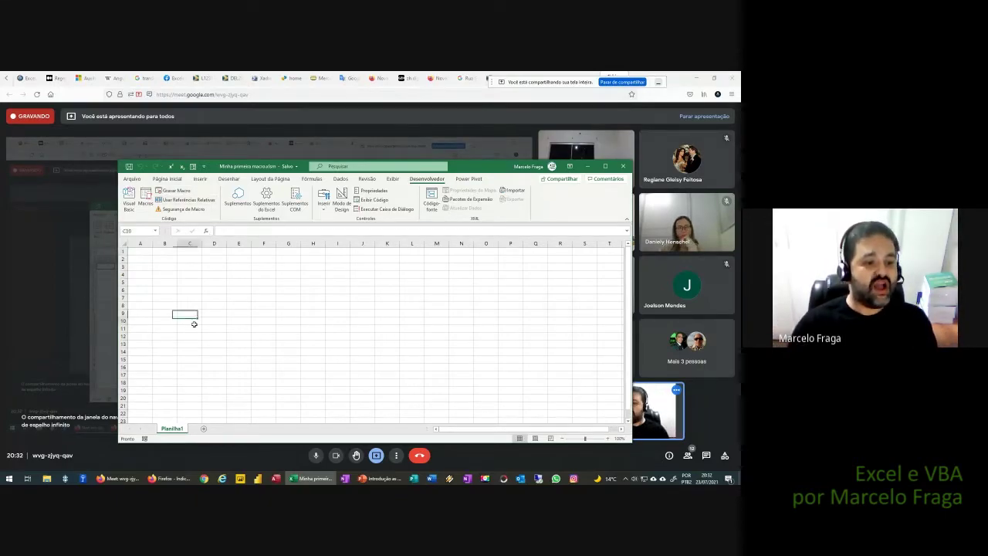
pyautogui.click(146, 252)
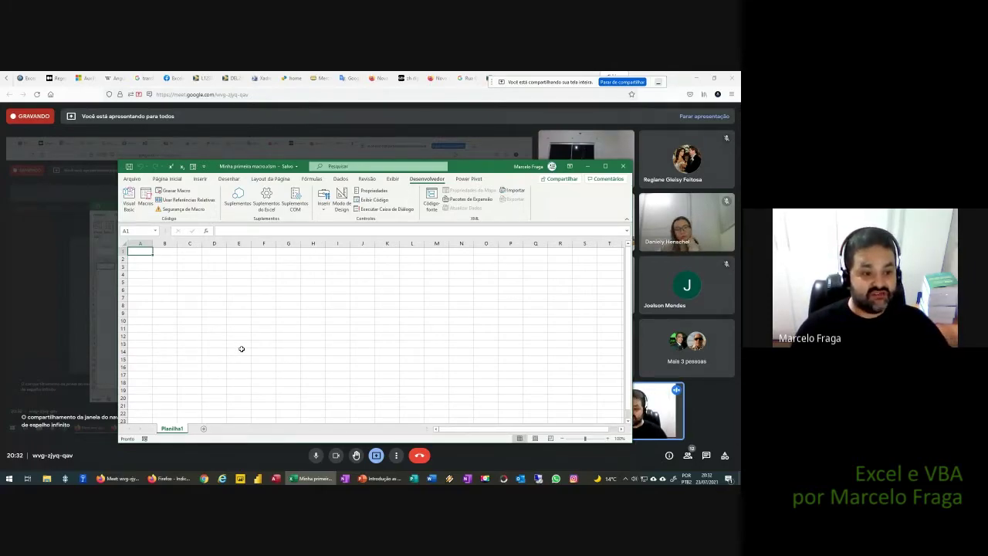
pyautogui.click(167, 180)
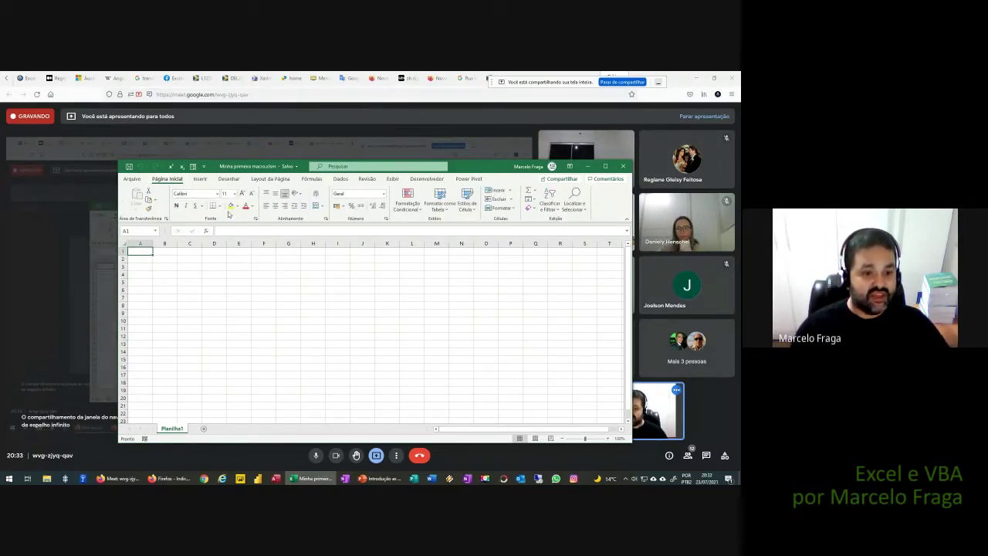
pyautogui.click(230, 206)
pyautogui.click(142, 259)
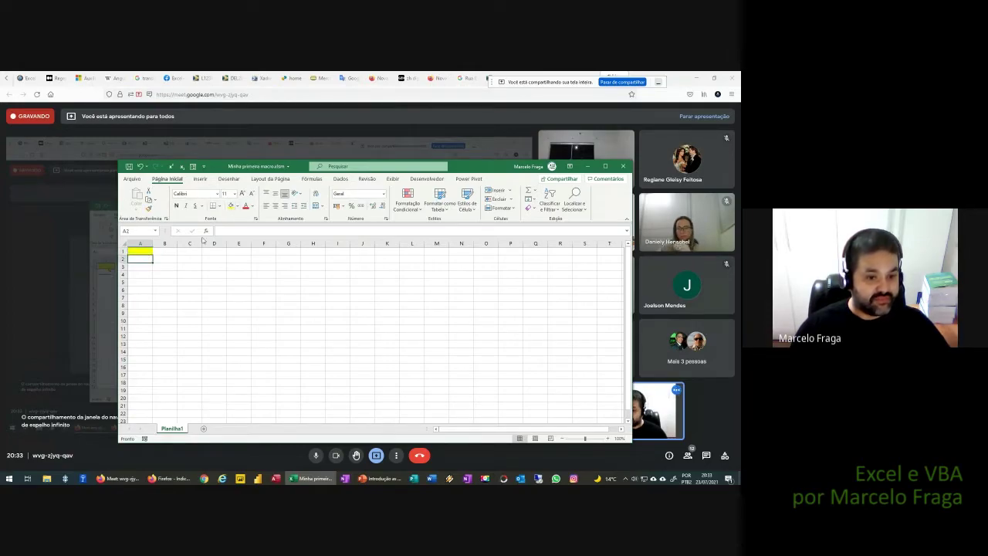
pyautogui.click(237, 207)
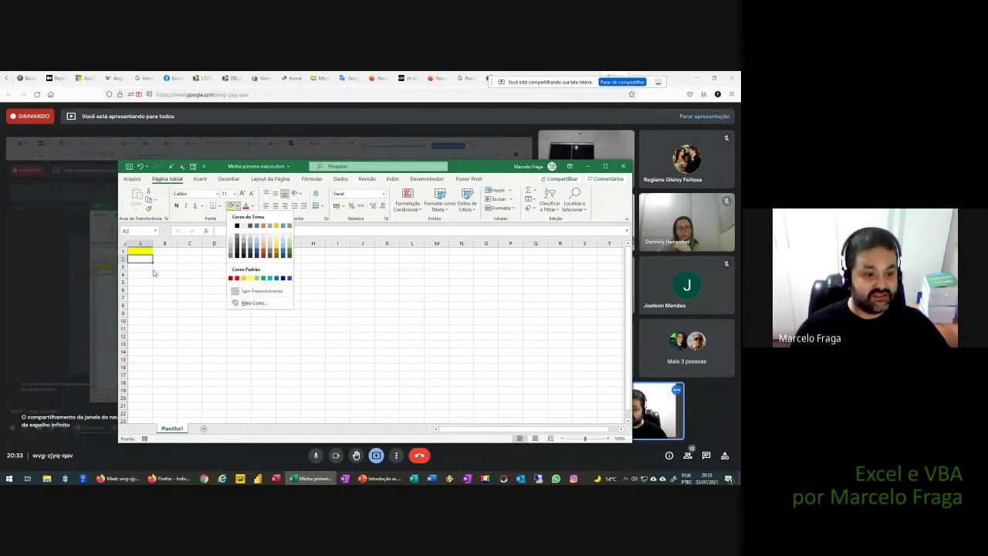
pyautogui.click(264, 279)
# - Continue the rehearsal by filling cell A3 light blue and cell A4 red
pyautogui.click(149, 266)
pyautogui.click(237, 207)
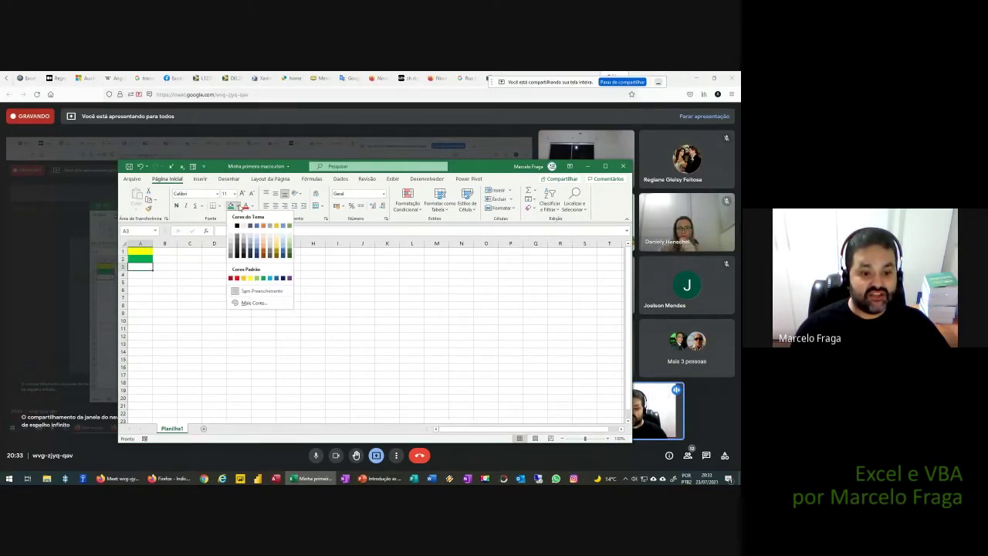
pyautogui.click(271, 278)
pyautogui.doubleClick(141, 275)
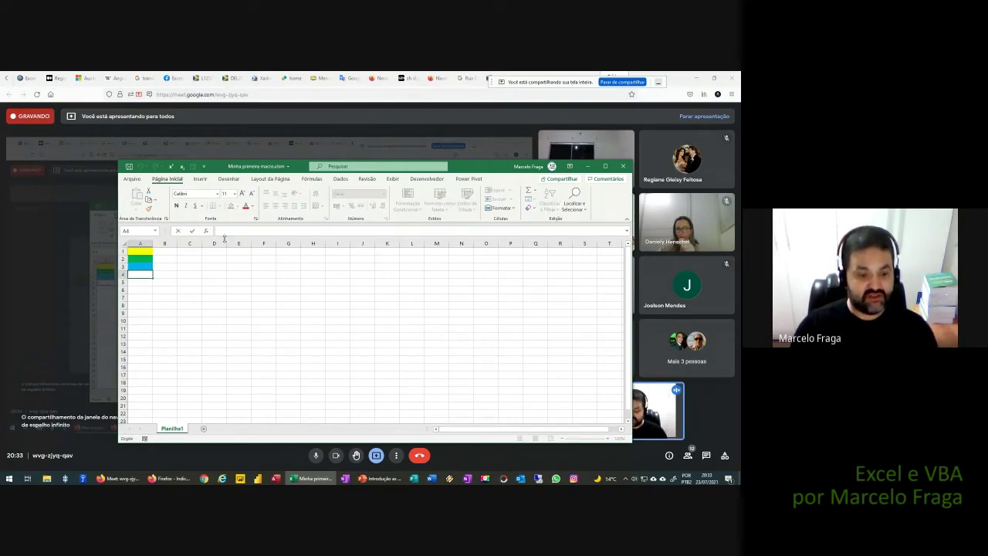
pyautogui.press('Escape')
pyautogui.click(237, 207)
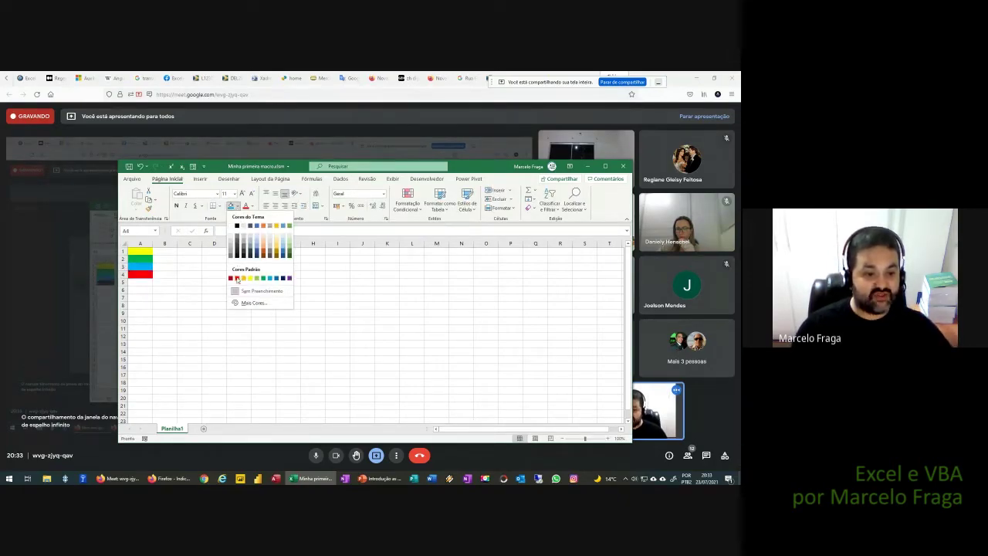
pyautogui.click(237, 278)
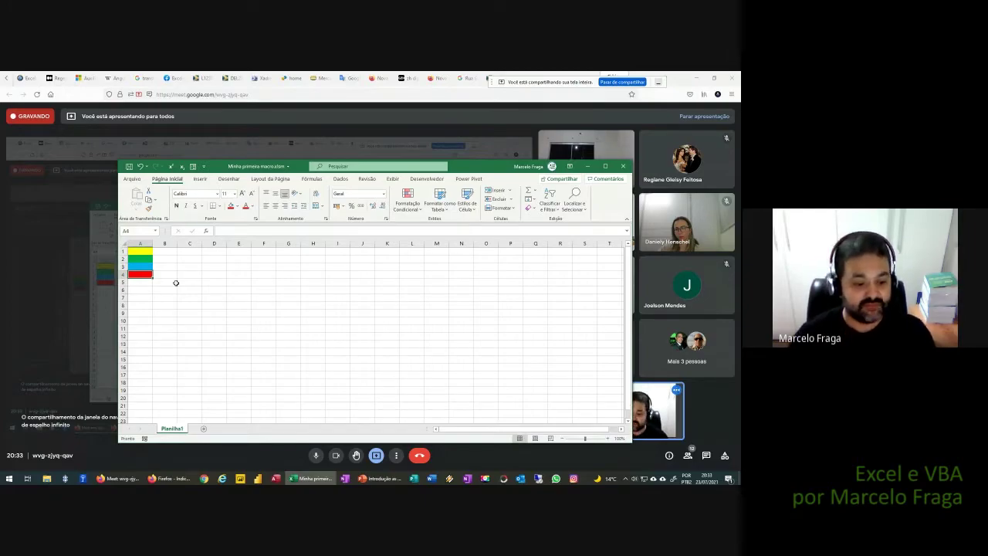
# - Remove the rehearsal fill colours from column A
pyautogui.click(145, 242)
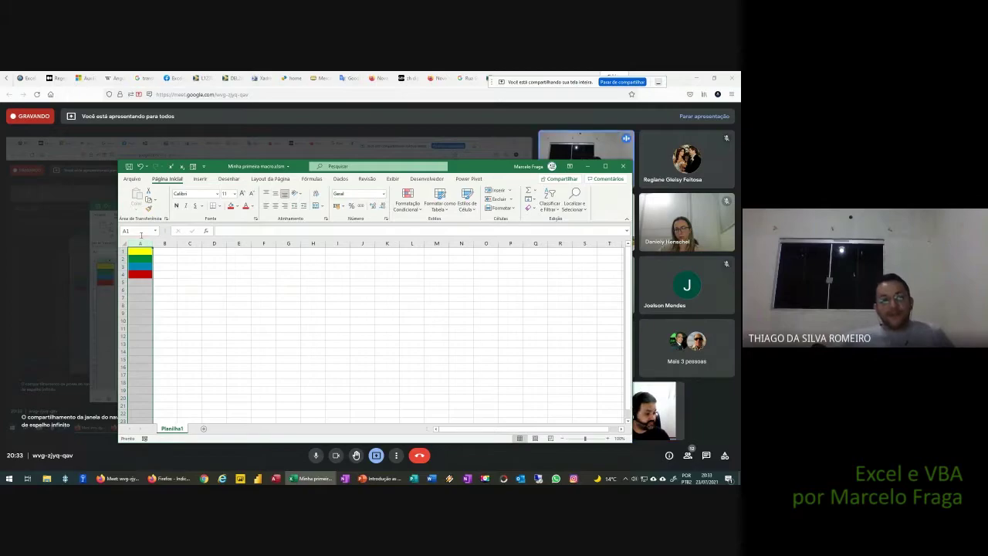
pyautogui.moveTo(463, 167); pyautogui.dragTo(455, 157)
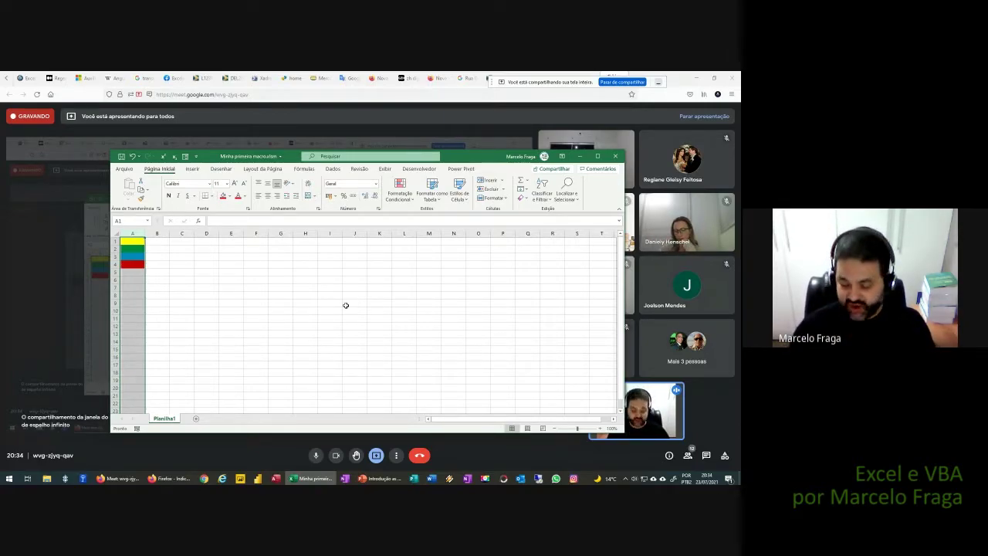
pyautogui.hotkey('ctrl', 'z')
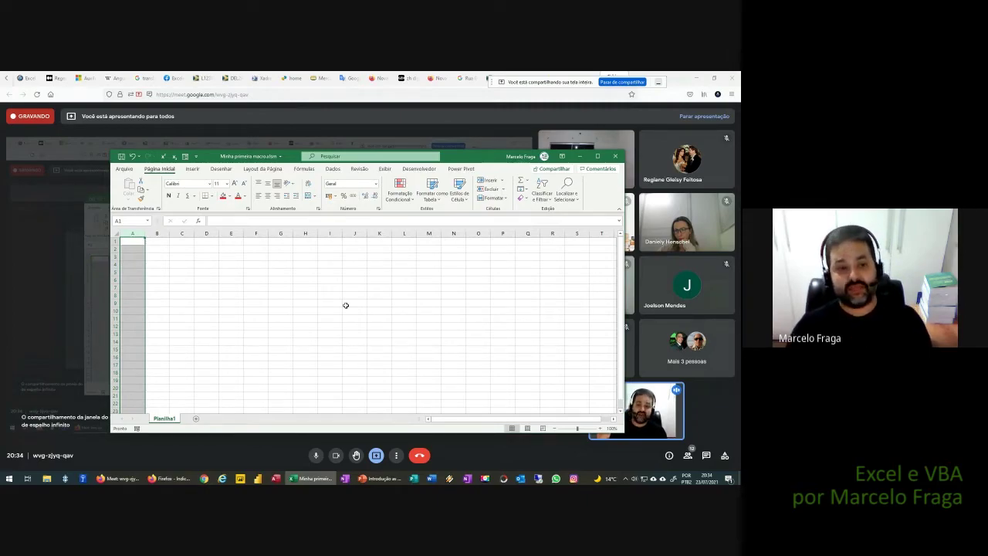
pyautogui.click(199, 319)
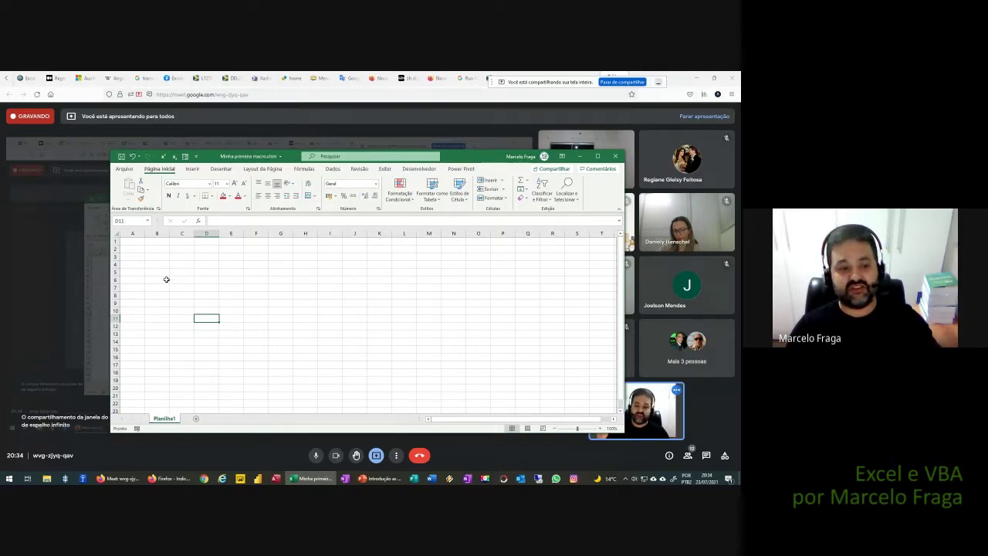
# - With cell A1 selected, set up a new macro recording named MinhaPrimeiraMacro with the shortcut key Ctrl+Shift+K
pyautogui.click(132, 243)
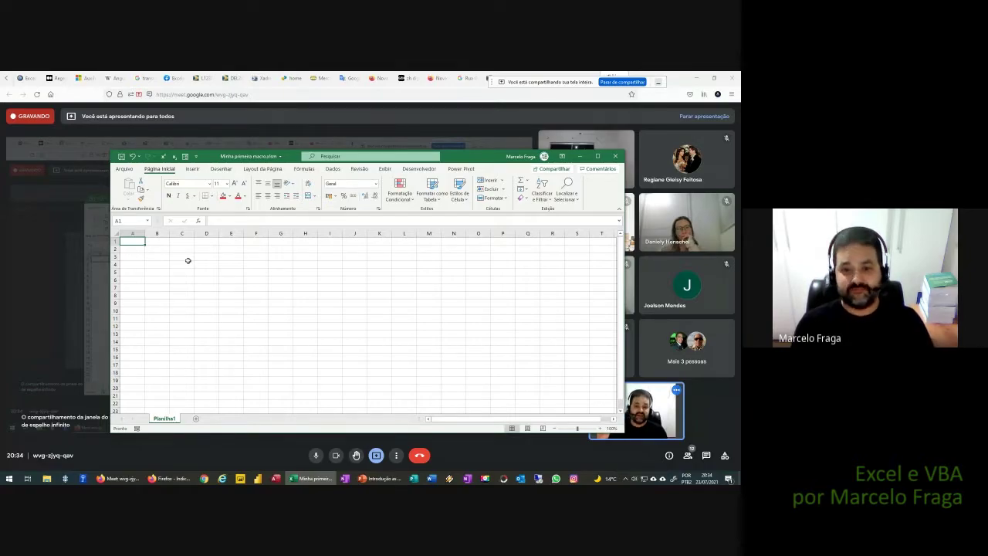
pyautogui.click(419, 169)
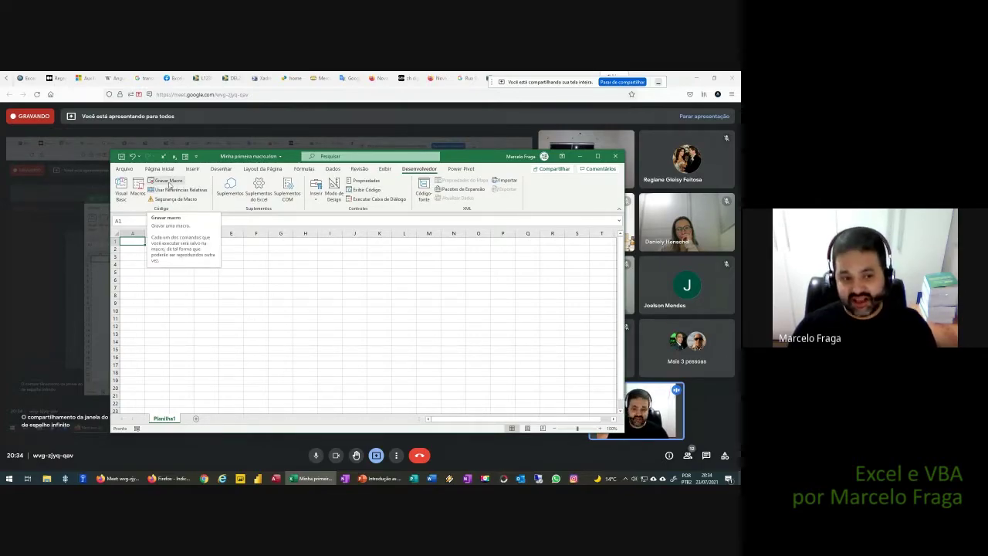
pyautogui.click(169, 183)
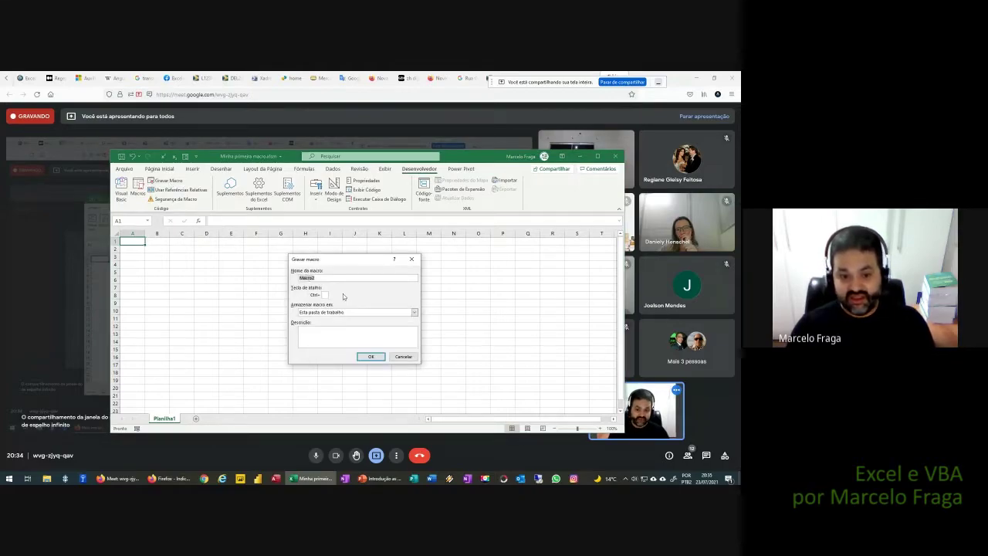
pyautogui.write('MinhaPrimeiraMacro')
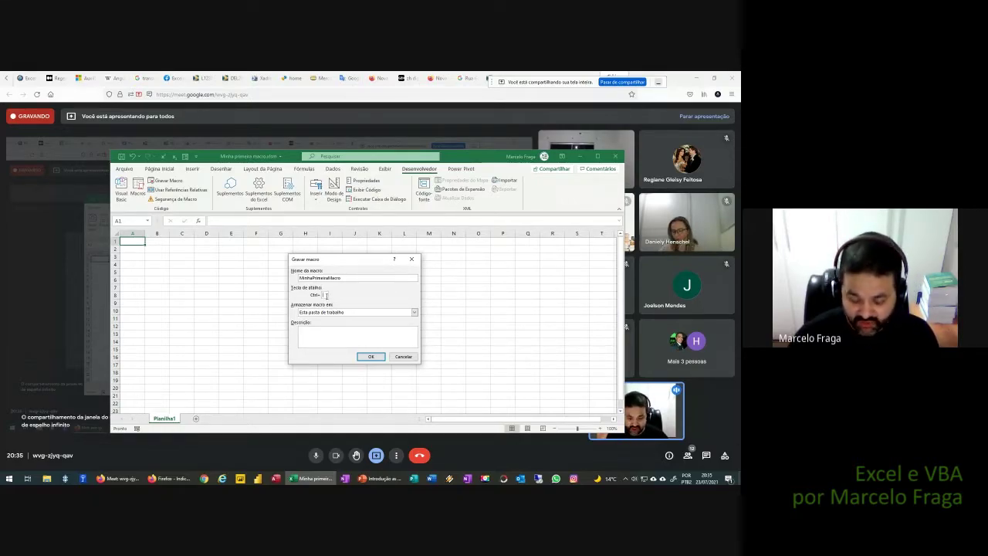
pyautogui.click(326, 296)
pyautogui.write('K')
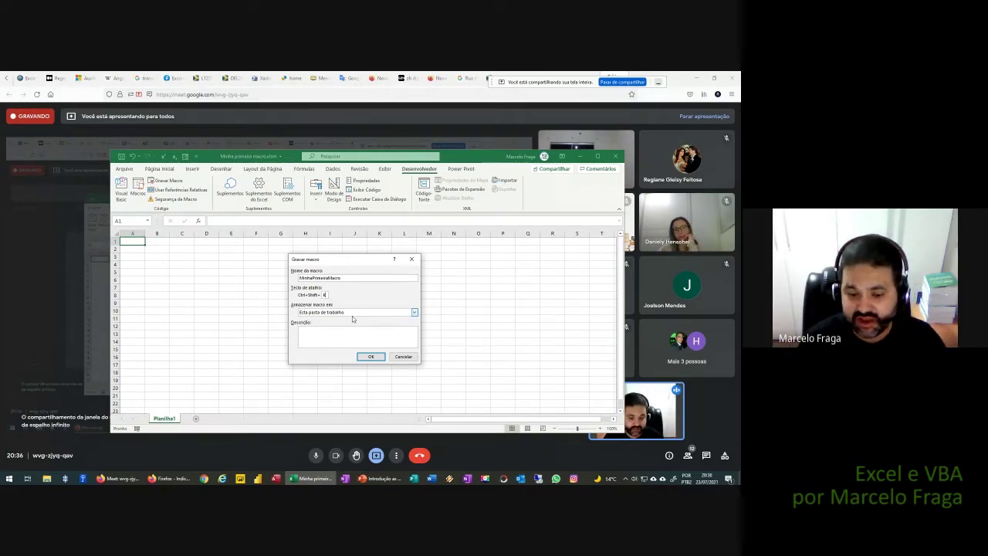
# - Describe the macro as "Minha primeira macro que pinta 4 células." and start recording, stored in Esta pasta de trabalho
pyautogui.click(316, 333)
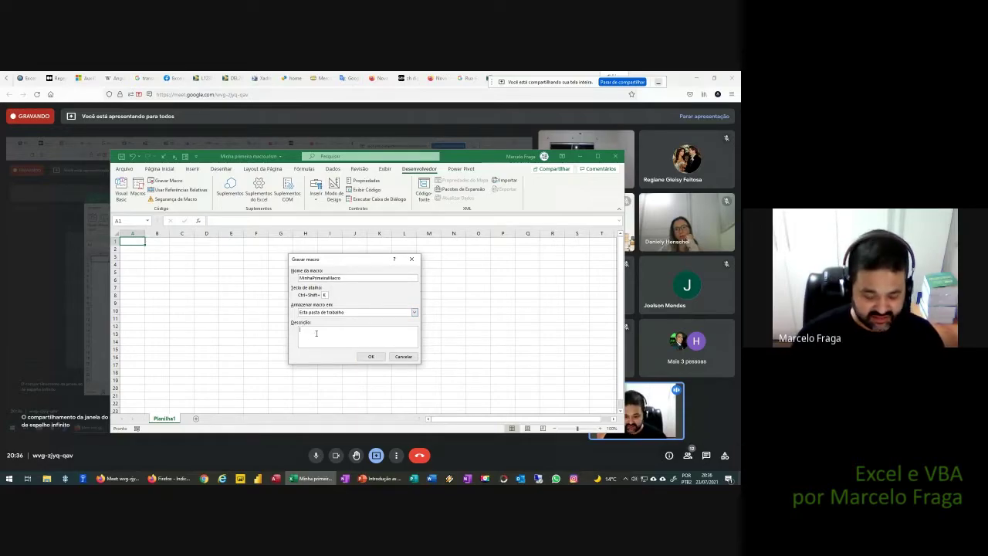
pyautogui.write('Minha prim')
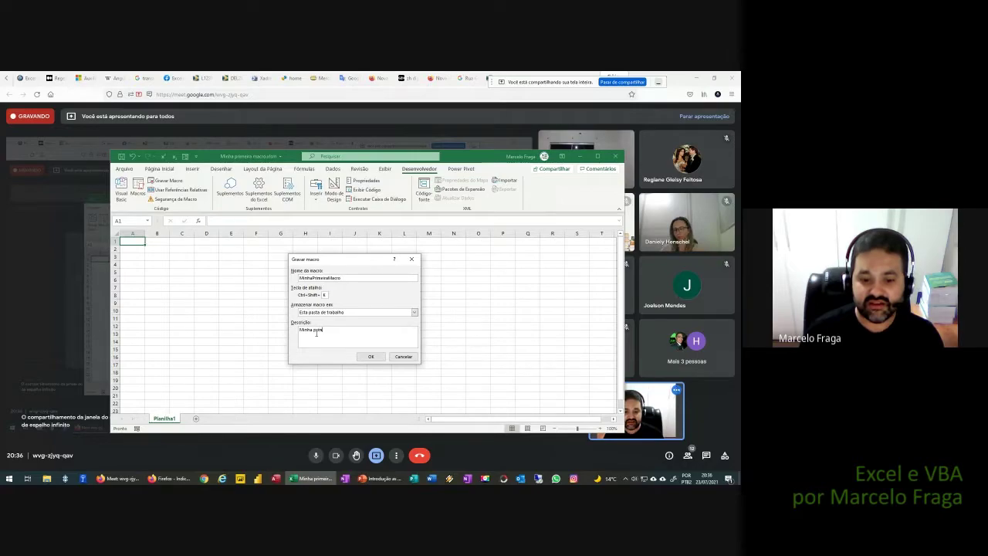
pyautogui.write('eira macro que pinta 4 células')
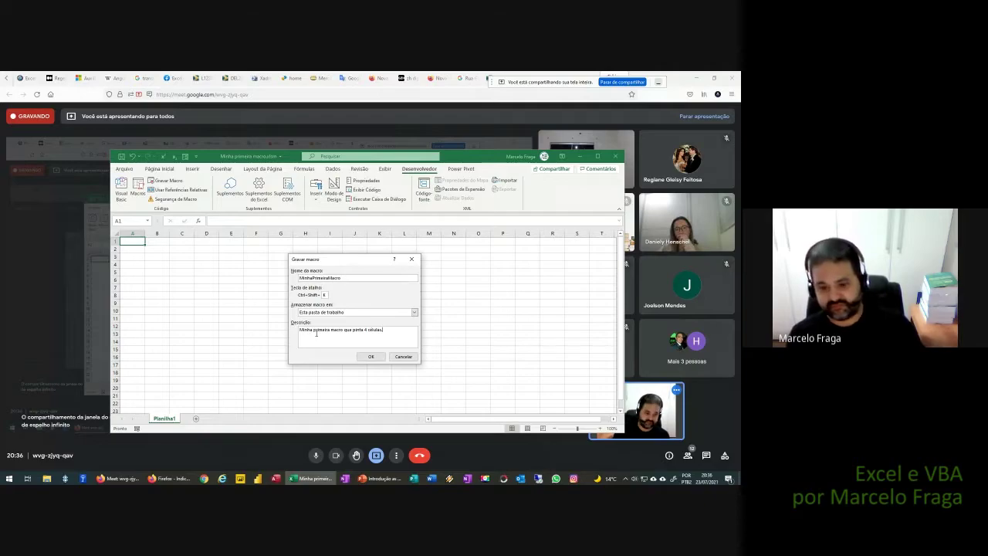
pyautogui.write('.')
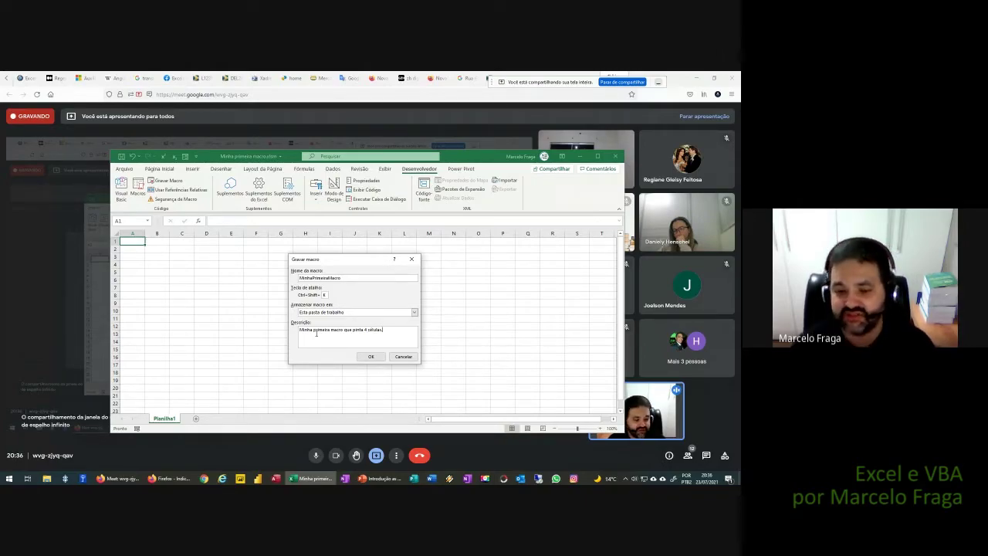
pyautogui.click(364, 356)
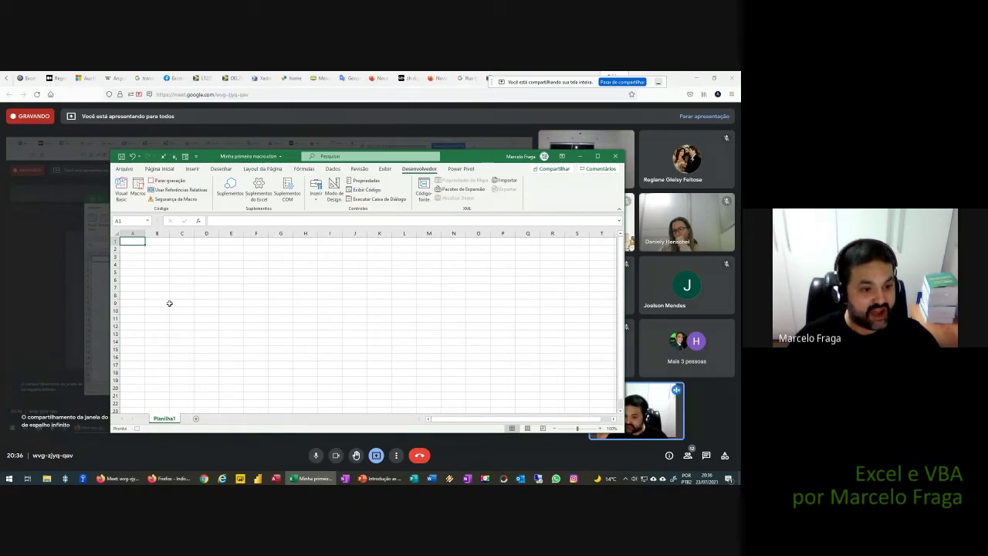
# - While recording, fill cell A1 yellow and cell A2 green
pyautogui.click(160, 169)
pyautogui.click(230, 196)
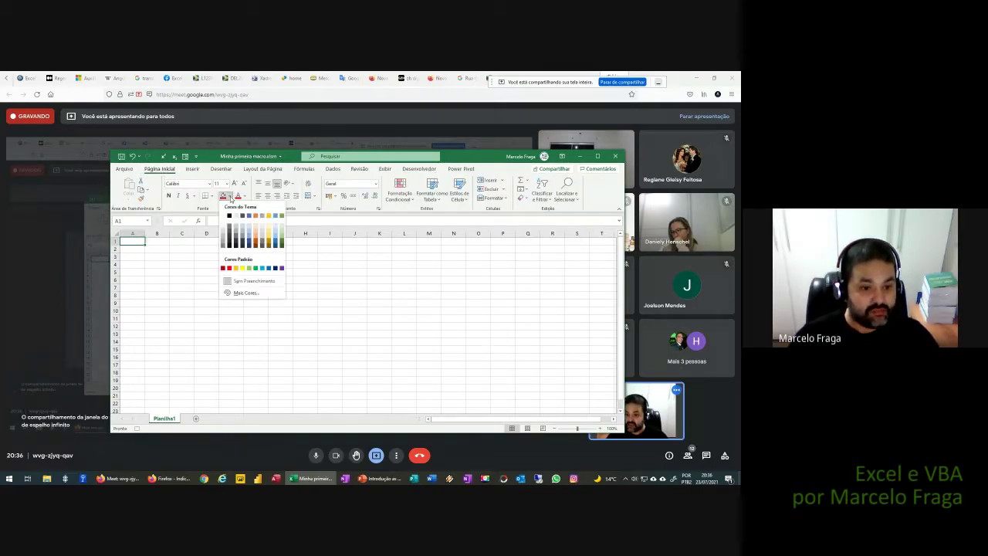
pyautogui.click(241, 268)
pyautogui.click(141, 250)
pyautogui.click(229, 196)
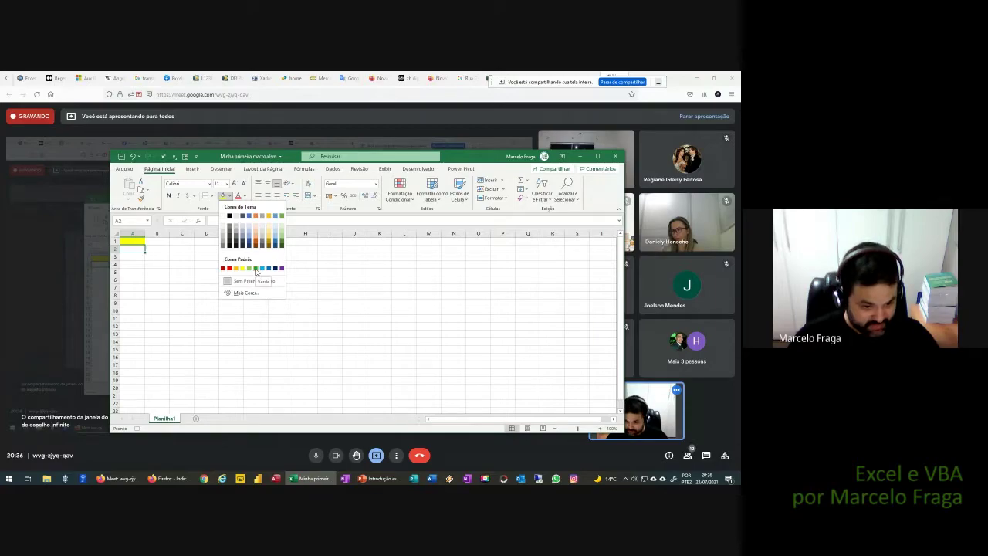
pyautogui.click(255, 268)
# - Fill cell A3 light blue and cell A4 red, and stop the macro recording
pyautogui.press('Down')
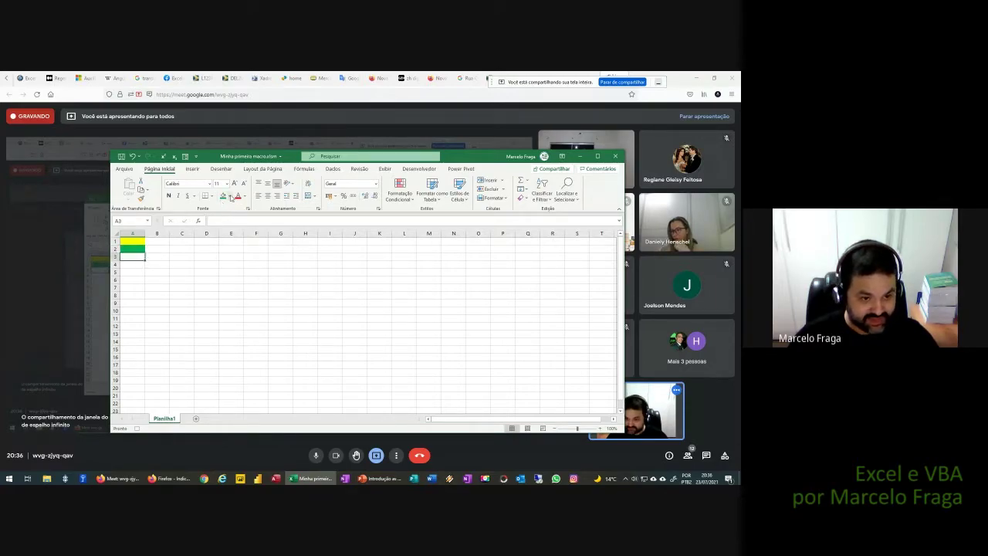
pyautogui.click(230, 197)
pyautogui.click(263, 269)
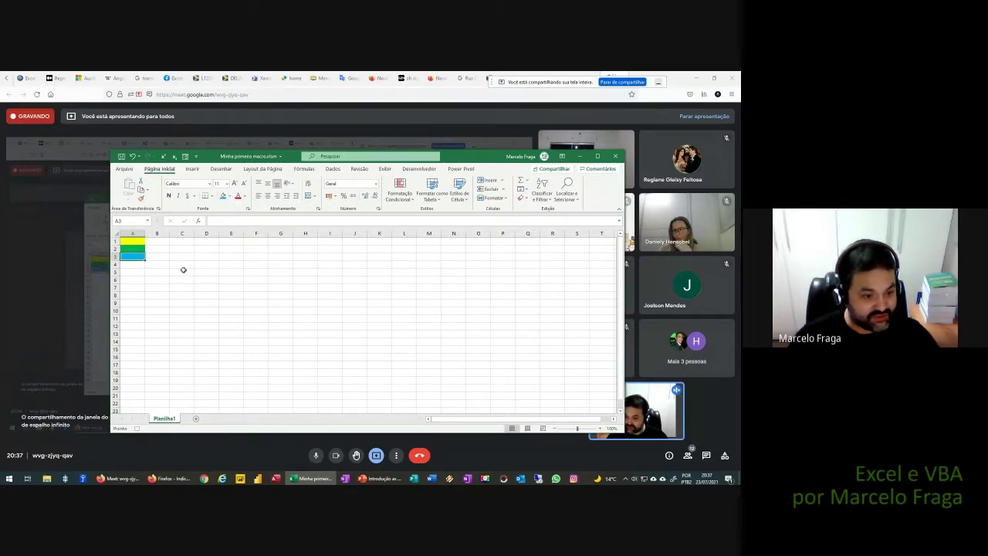
pyautogui.click(140, 264)
pyautogui.click(230, 198)
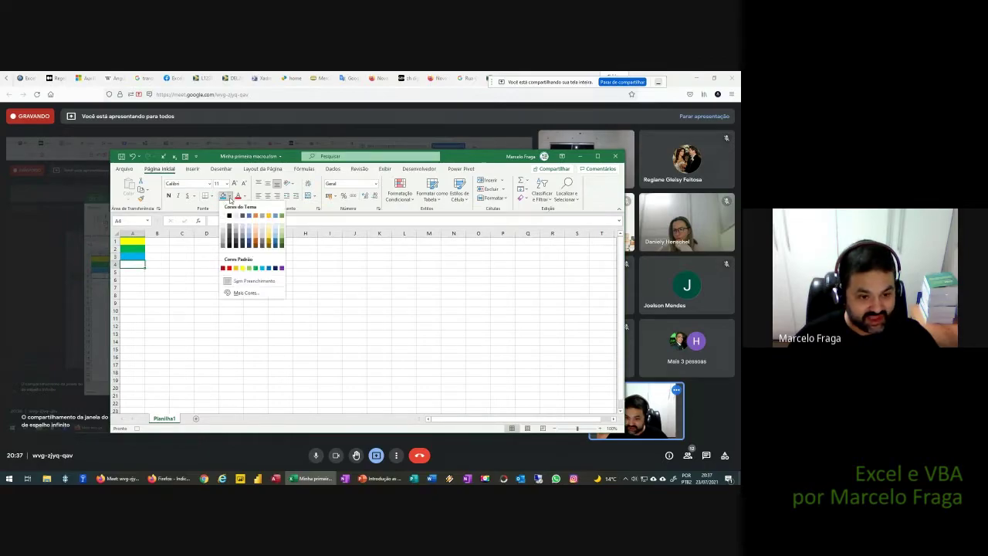
pyautogui.click(230, 268)
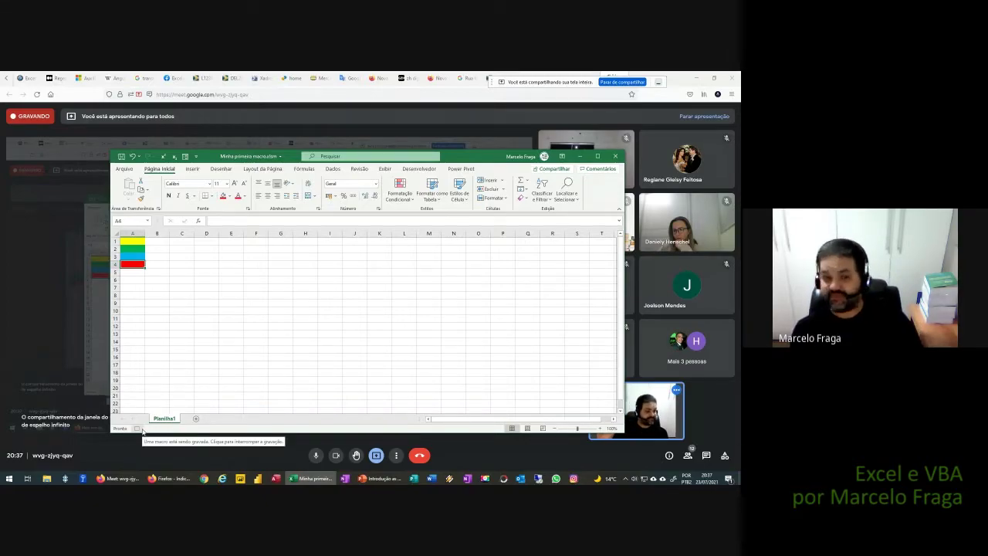
pyautogui.click(141, 430)
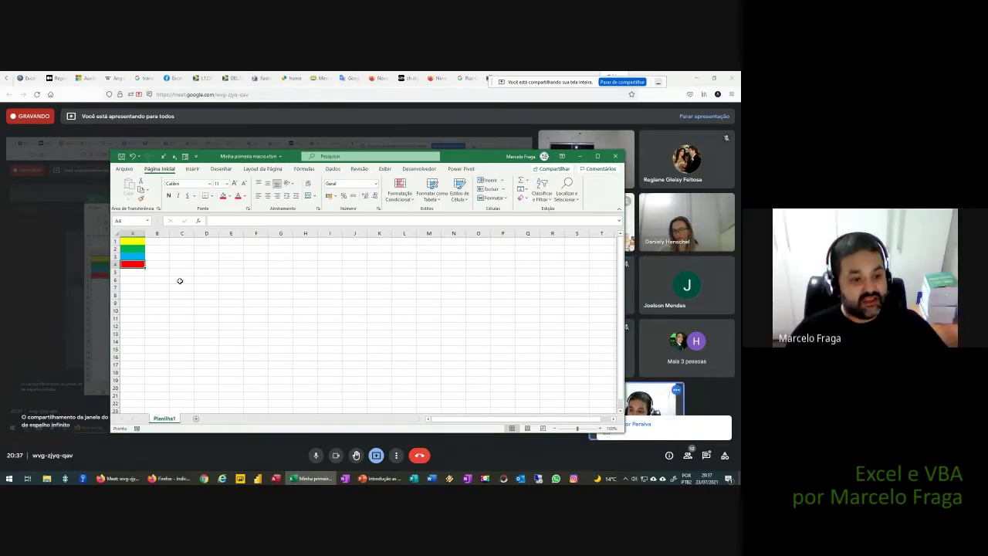
# - Clear the fill colours from column A and run the MinhaPrimeiraMacro macro to recolour the cells
pyautogui.click(132, 233)
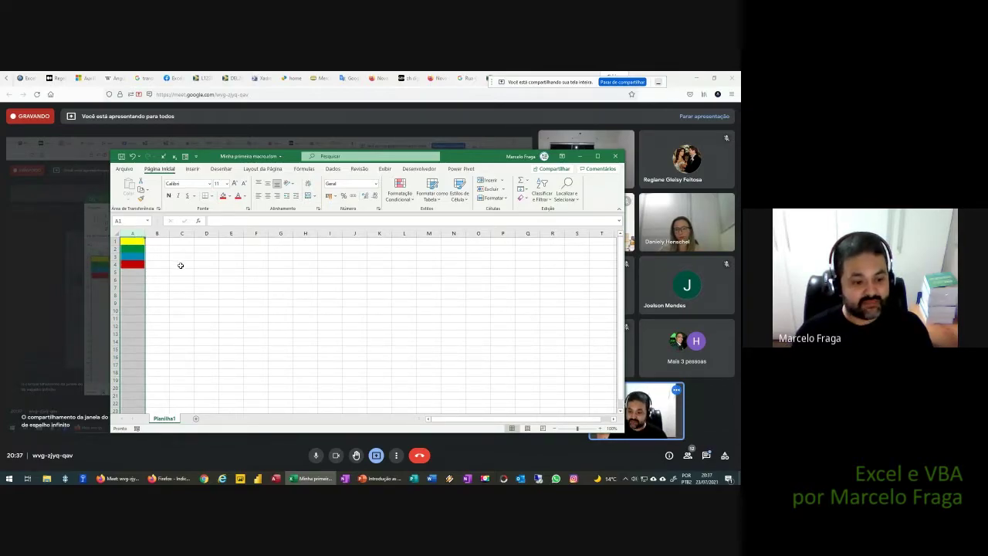
pyautogui.hotkey('ctrl', 'z')
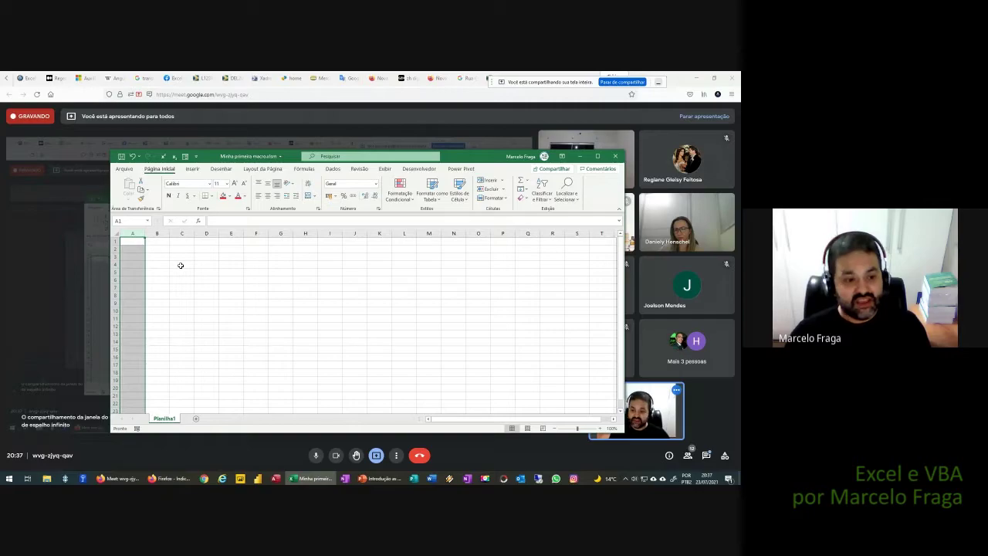
pyautogui.hotkey('ctrl', 'z')
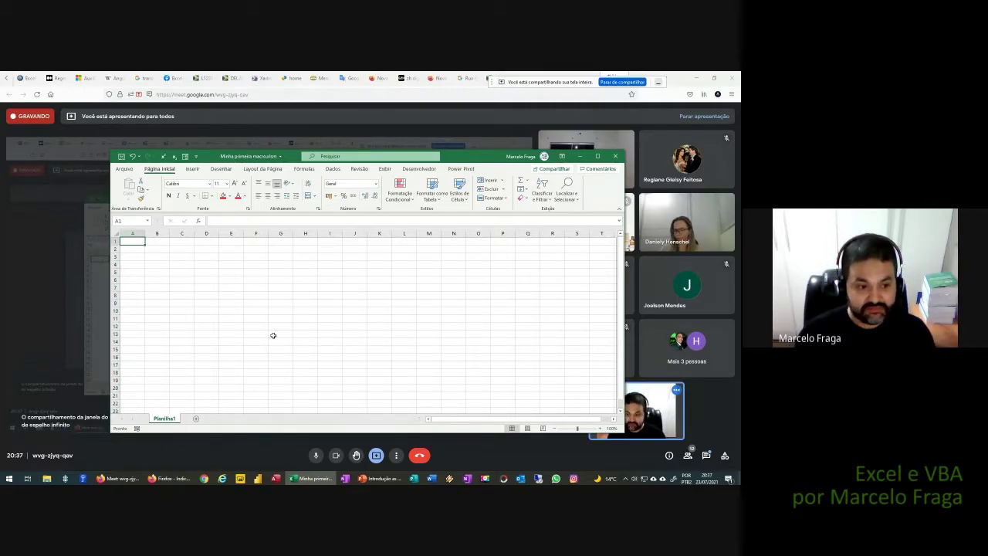
pyautogui.hotkey('ctrl', 'shift', 'm')
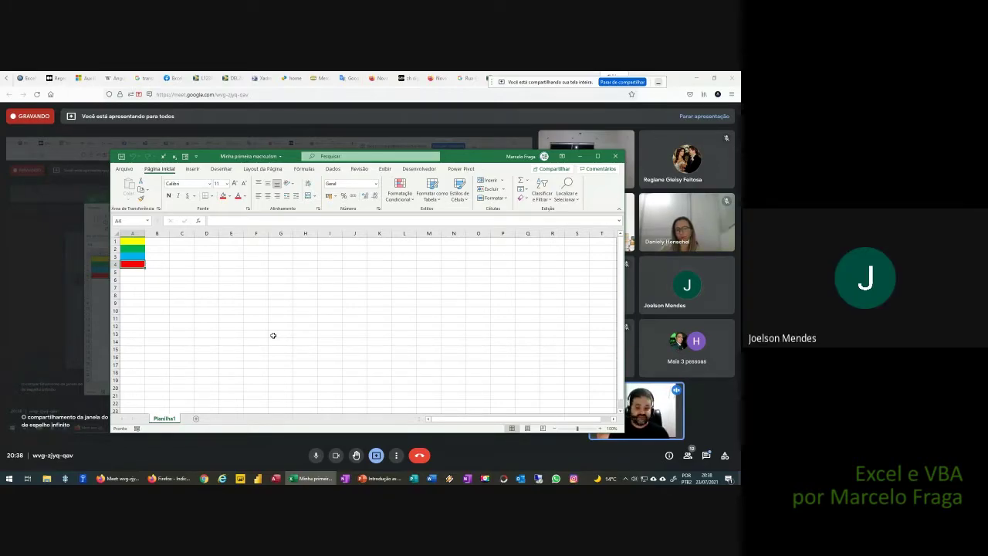
# - Remove the coloured cells by deleting column A, and run MinhaPrimeiraMacro with cell F7 selected
pyautogui.click(133, 233)
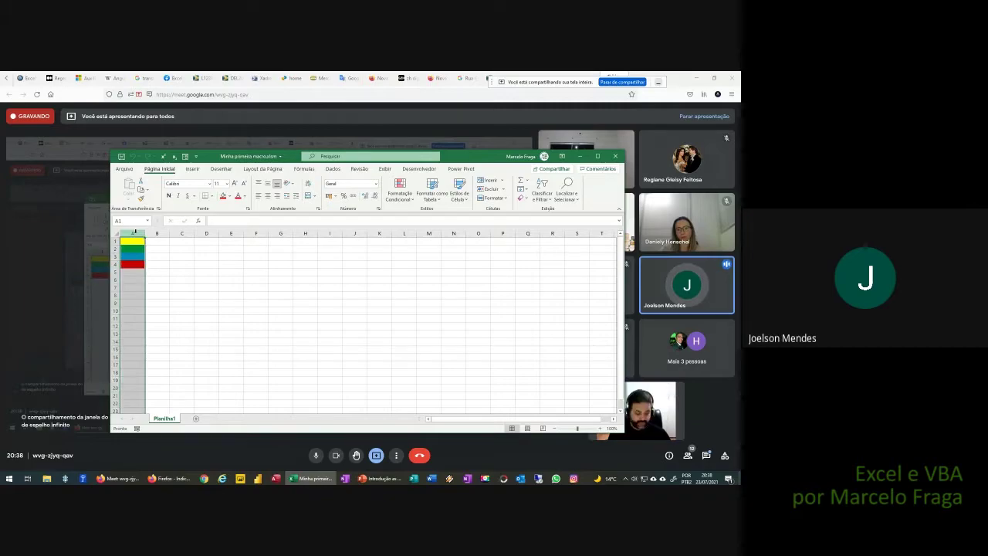
pyautogui.press('Delete')
pyautogui.click(265, 287)
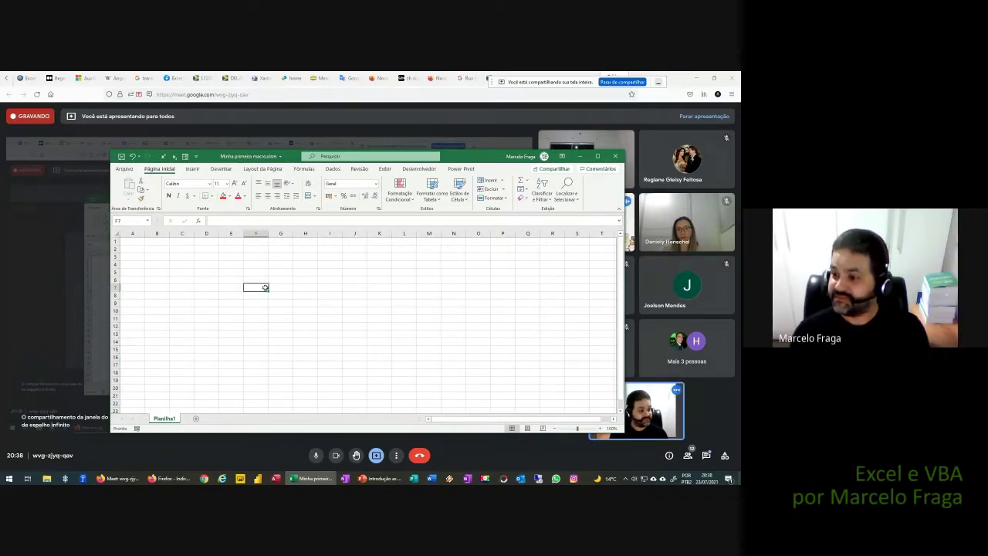
pyautogui.hotkey('ctrl', 'shift', 'm')
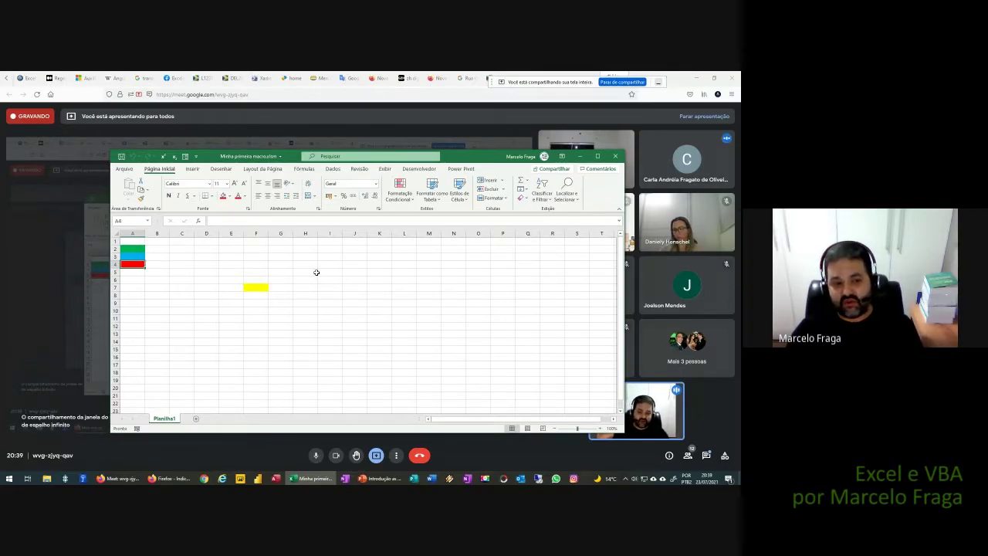
# - Switch to the PowerPoint presentation on the introduction to macros, at the Gravando uma Macro slide
pyautogui.click(132, 242)
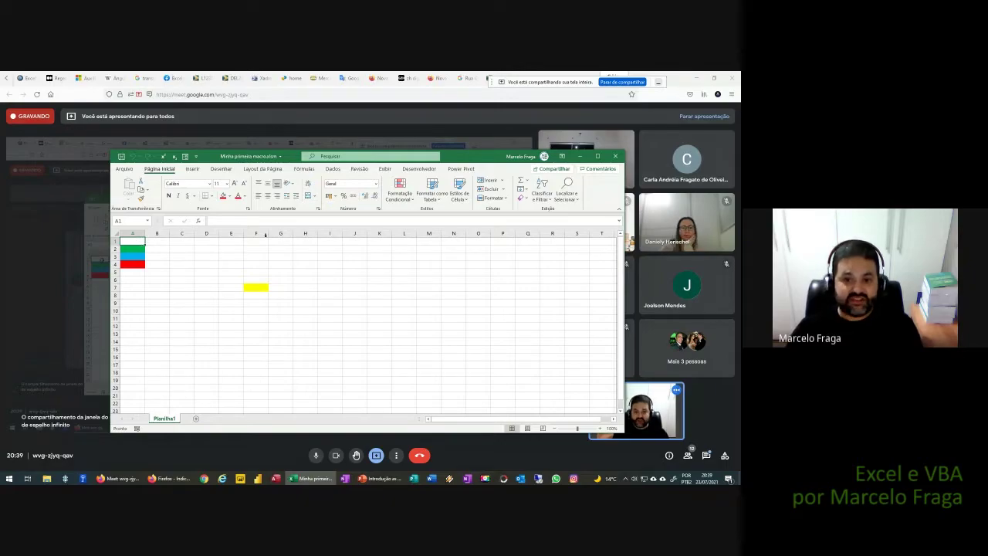
pyautogui.click(420, 169)
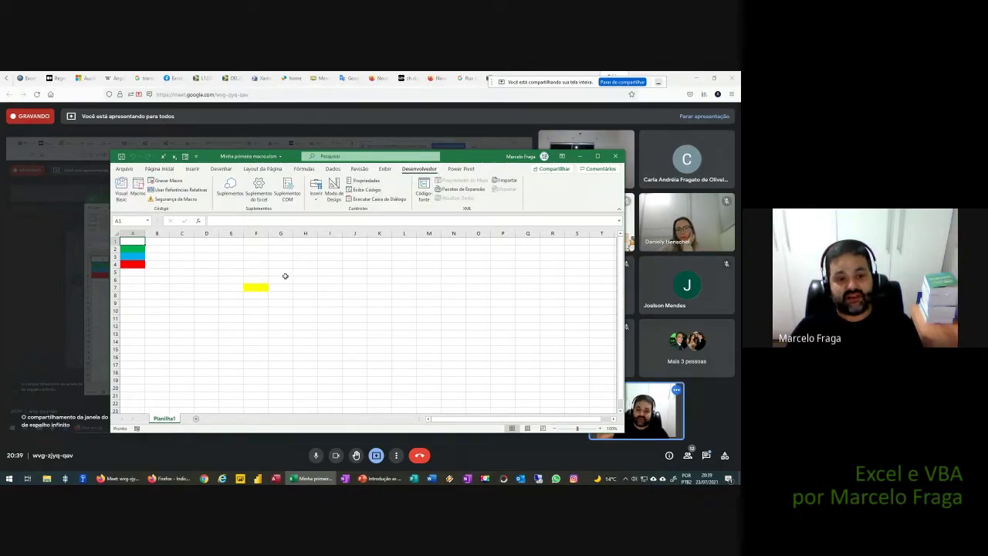
pyautogui.moveTo(379, 478)
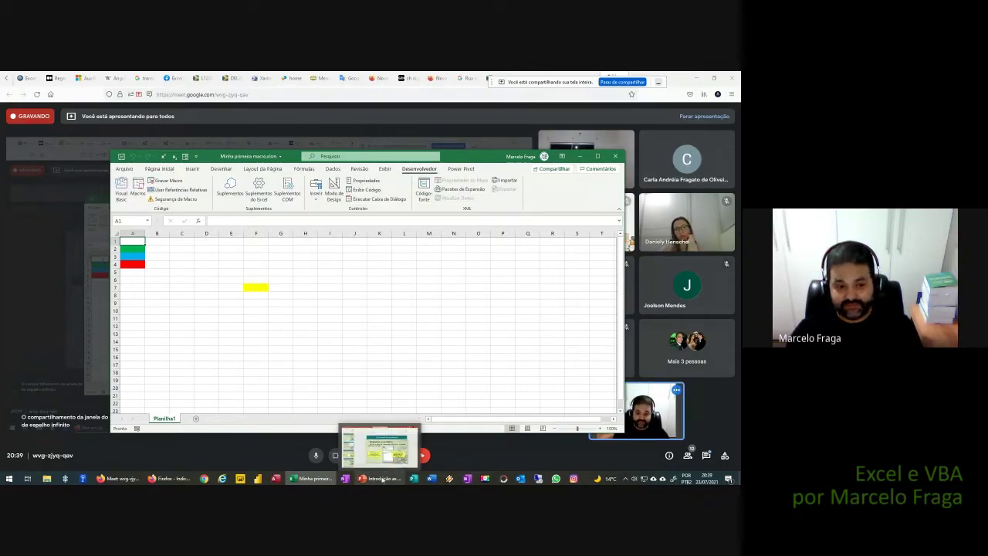
pyautogui.click(303, 319)
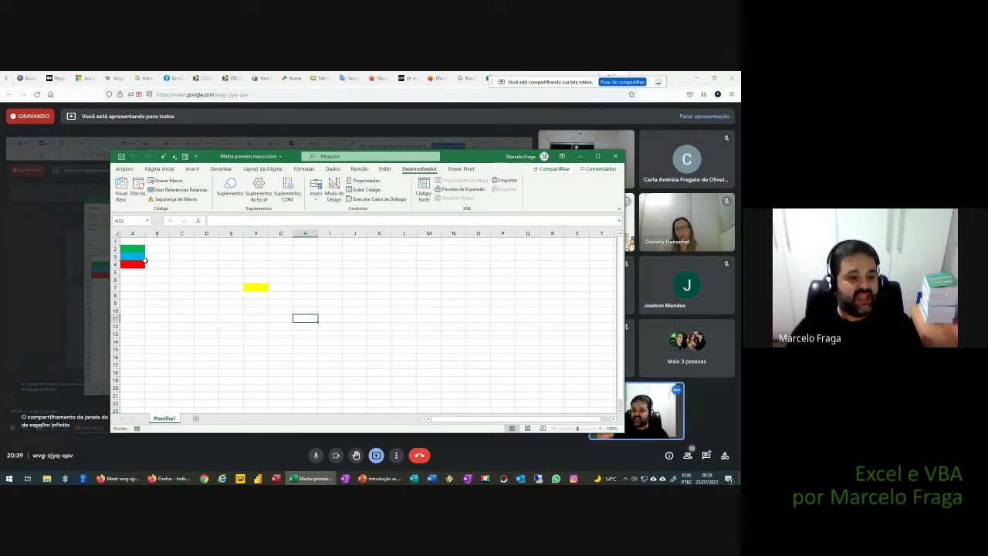
pyautogui.click(134, 249)
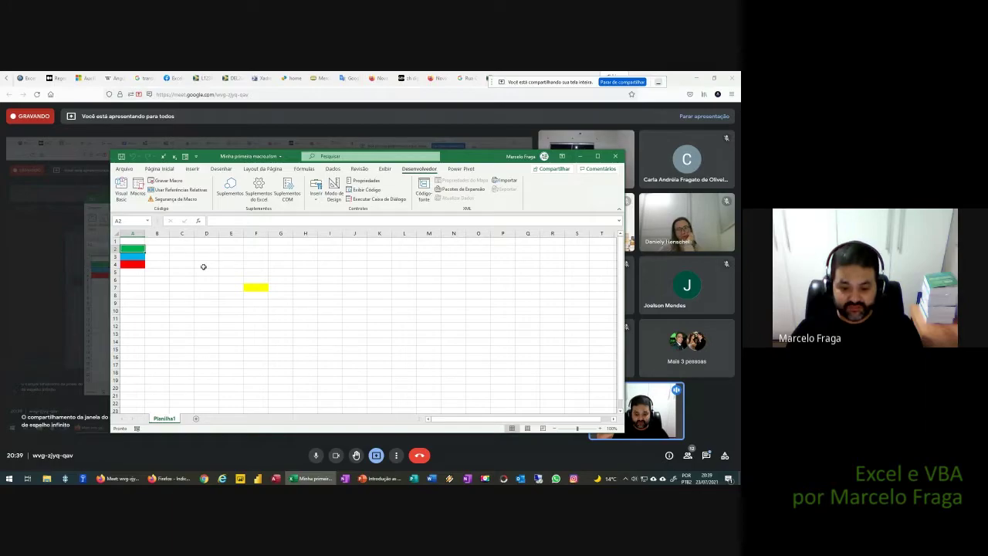
pyautogui.click(378, 479)
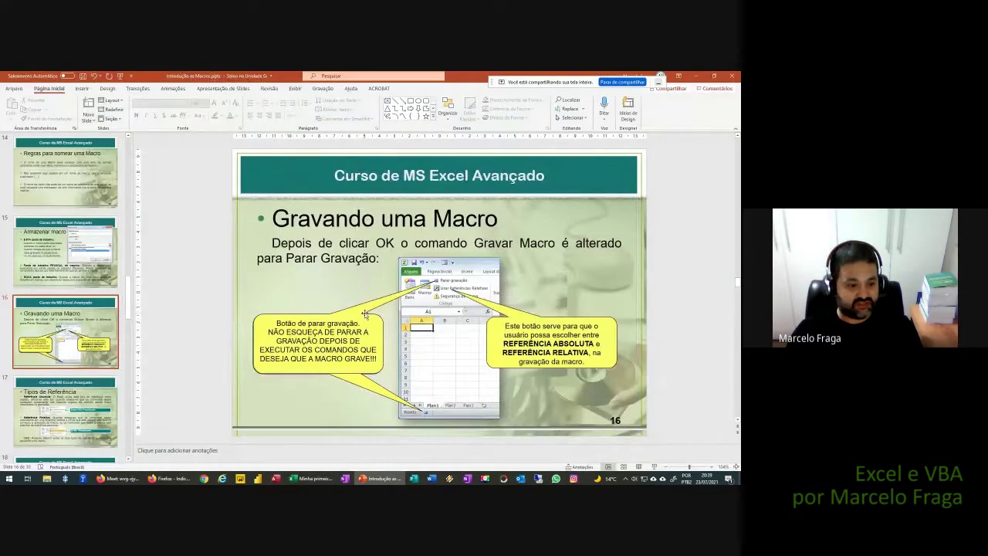
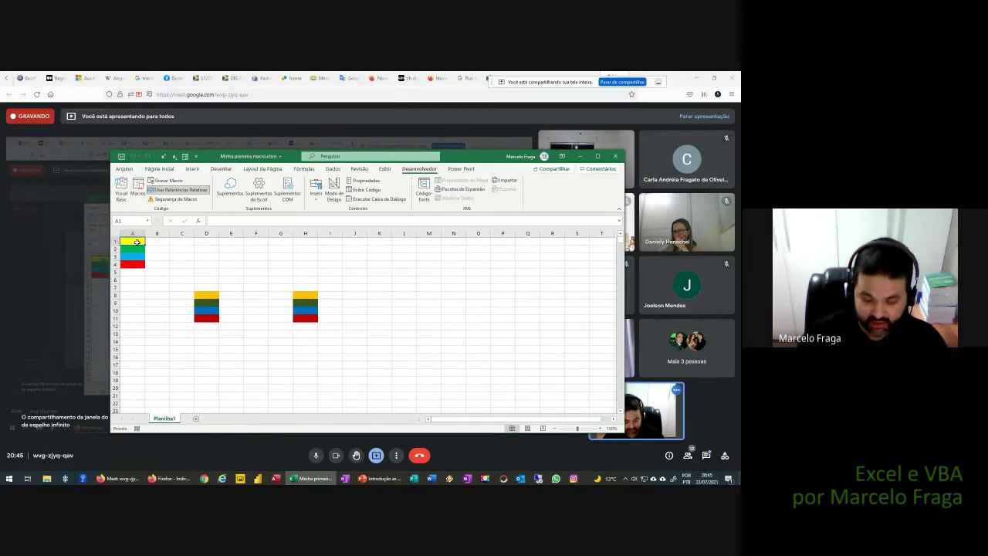
# - Run MinhaSegundaMacro from cell A1 and delete columns A to H to remove the coloured cells
pyautogui.hotkey('ctrl', 'shift', 'c')
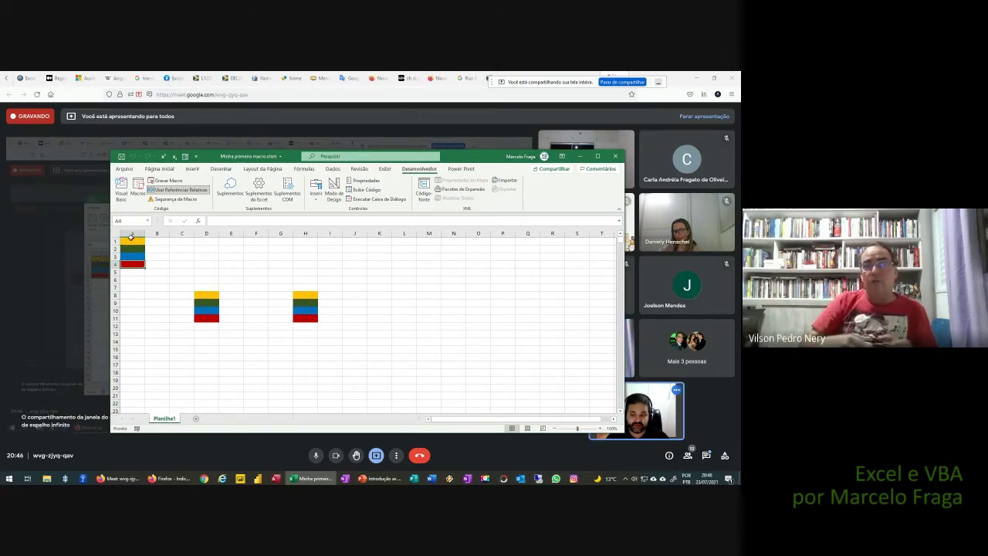
pyautogui.moveTo(132, 232); pyautogui.dragTo(311, 260)
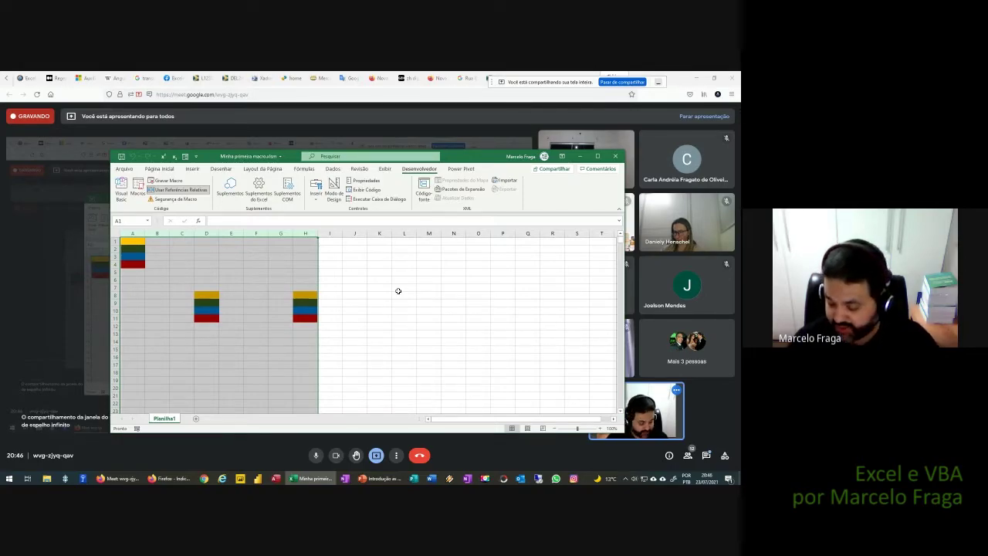
pyautogui.hotkey('ctrl', '-')
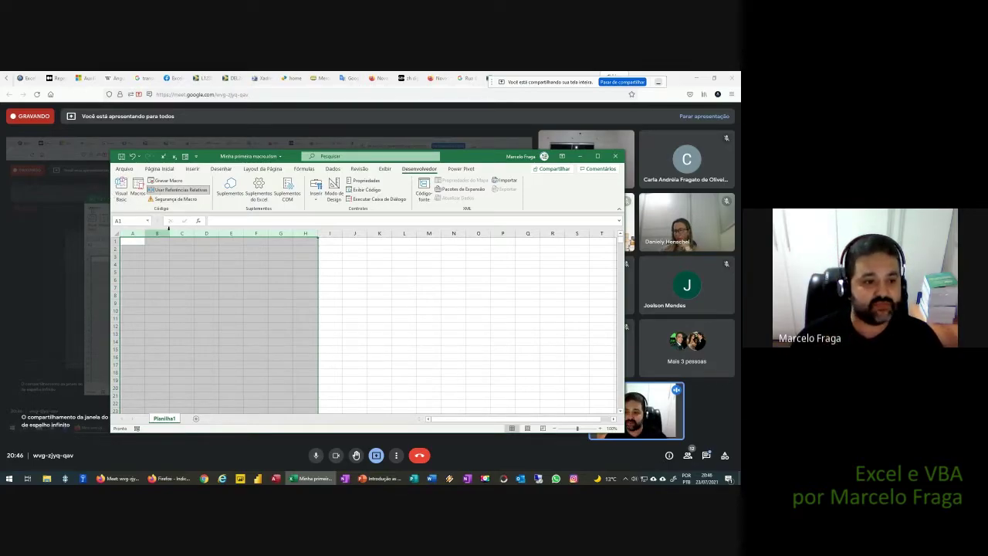
# - Delete Macro1 from the workbook's list of macros and confirm the deletion
pyautogui.click(139, 193)
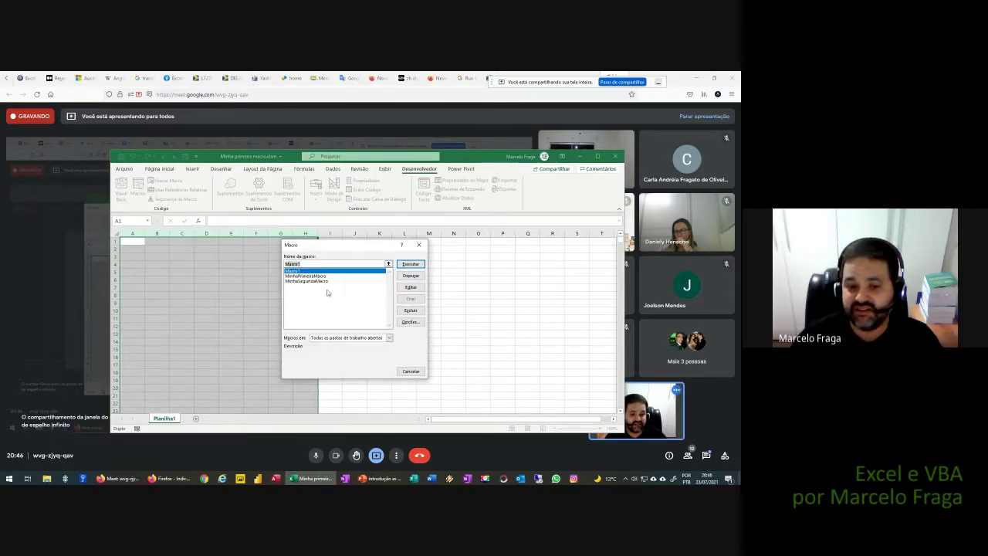
pyautogui.click(411, 309)
pyautogui.click(359, 296)
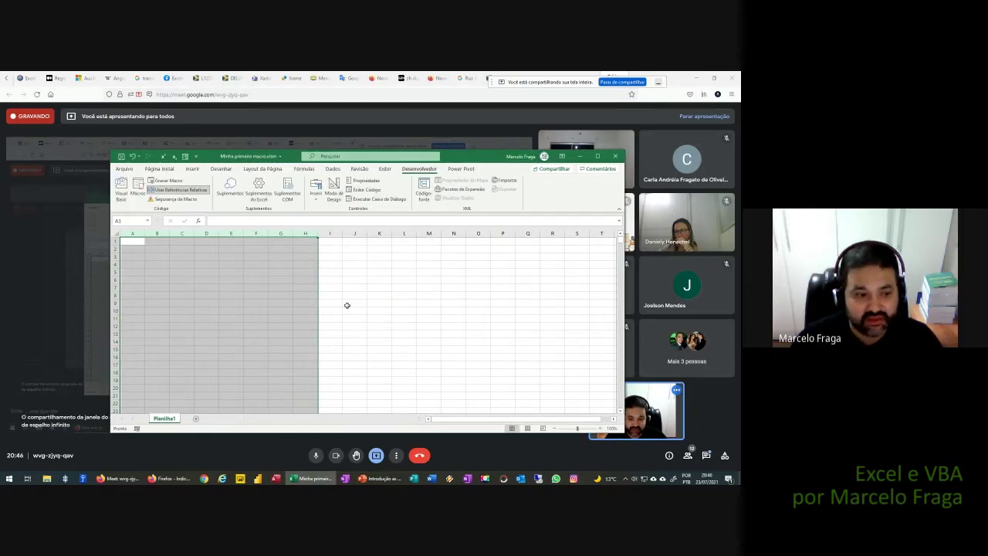
# - Run MinhaPrimeiraMacro from the macro list with columns A to H selected
pyautogui.click(137, 188)
pyautogui.moveTo(375, 249); pyautogui.dragTo(420, 246)
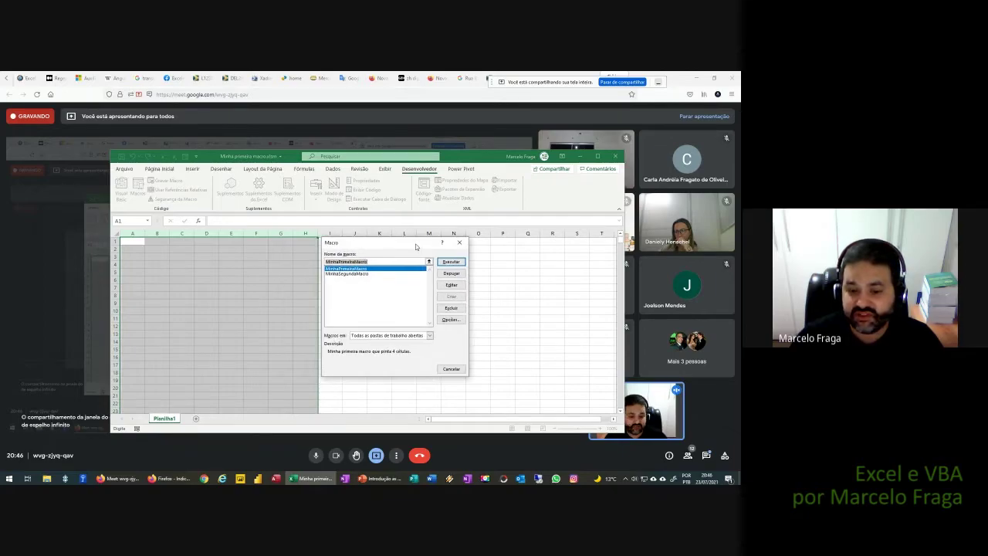
pyautogui.click(398, 270)
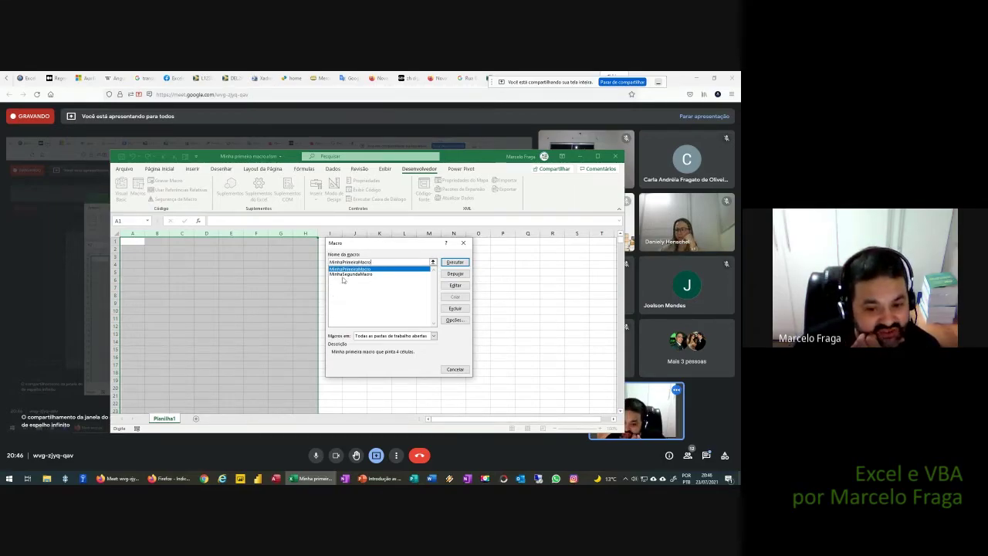
pyautogui.click(351, 275)
pyautogui.click(353, 270)
pyautogui.click(354, 274)
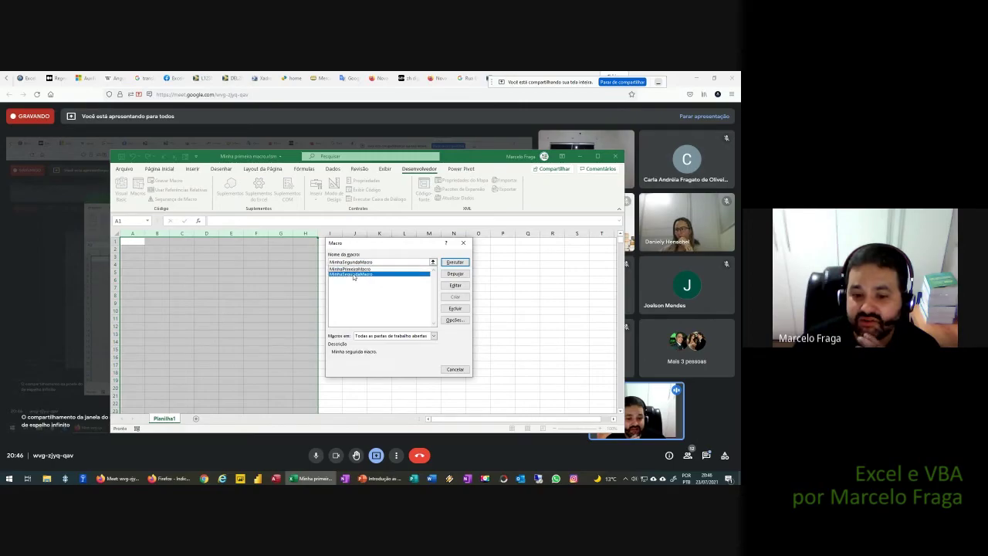
pyautogui.click(353, 268)
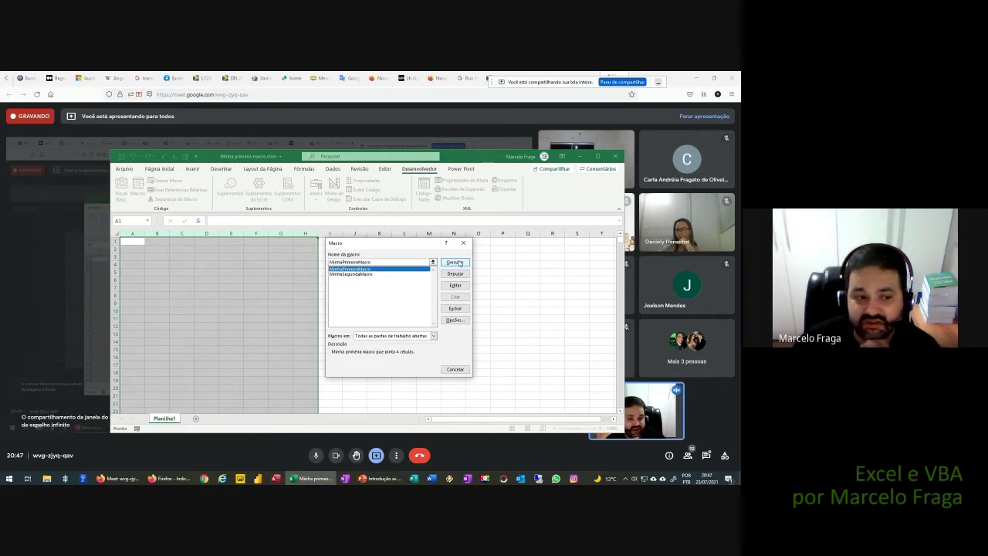
pyautogui.click(455, 263)
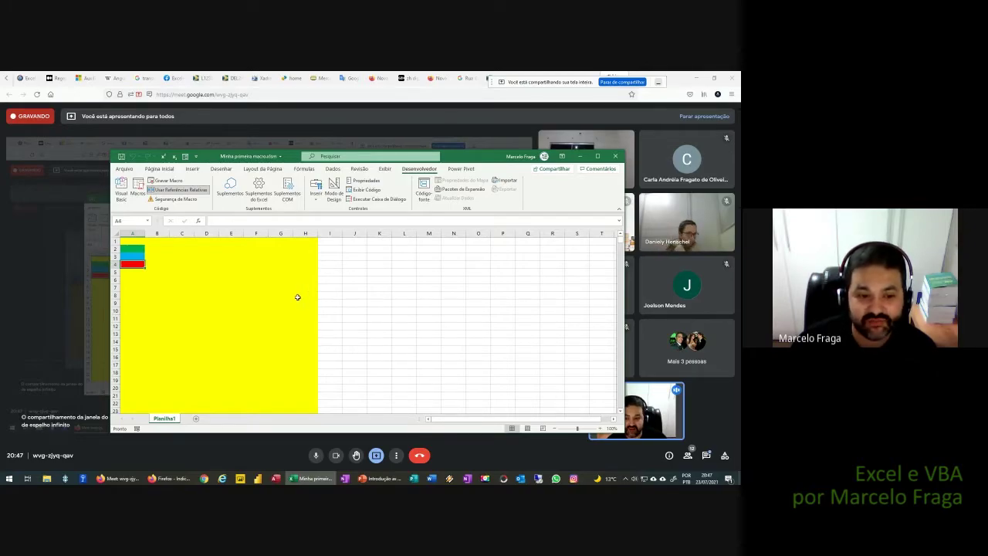
# - Run MinhaSegundaMacro from the macro list with cell G6 selected
pyautogui.click(280, 279)
pyautogui.click(143, 194)
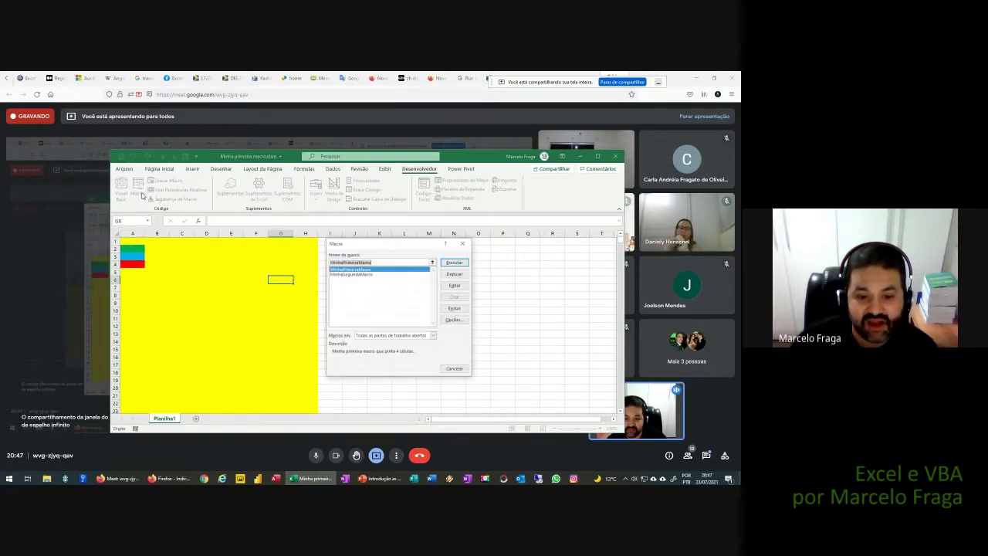
pyautogui.click(344, 275)
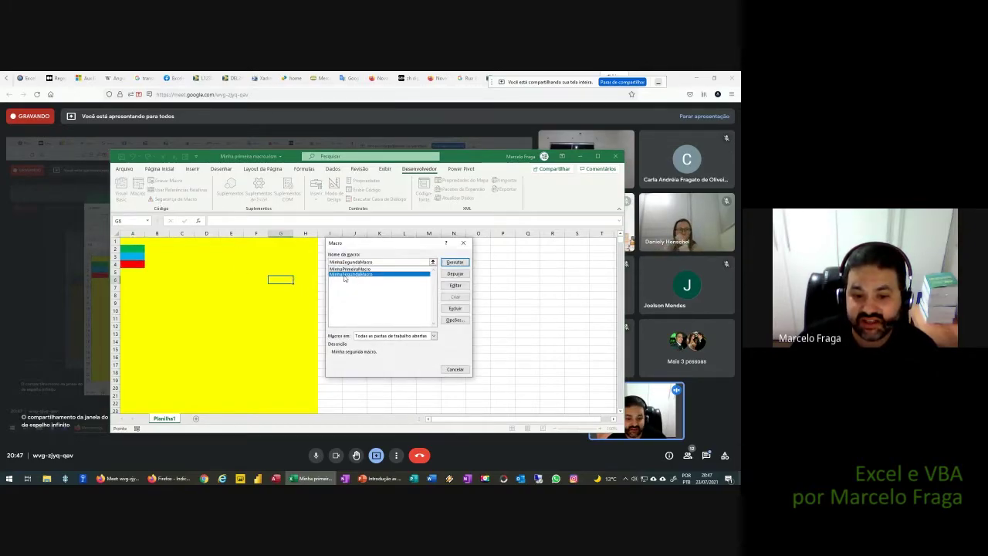
pyautogui.click(455, 262)
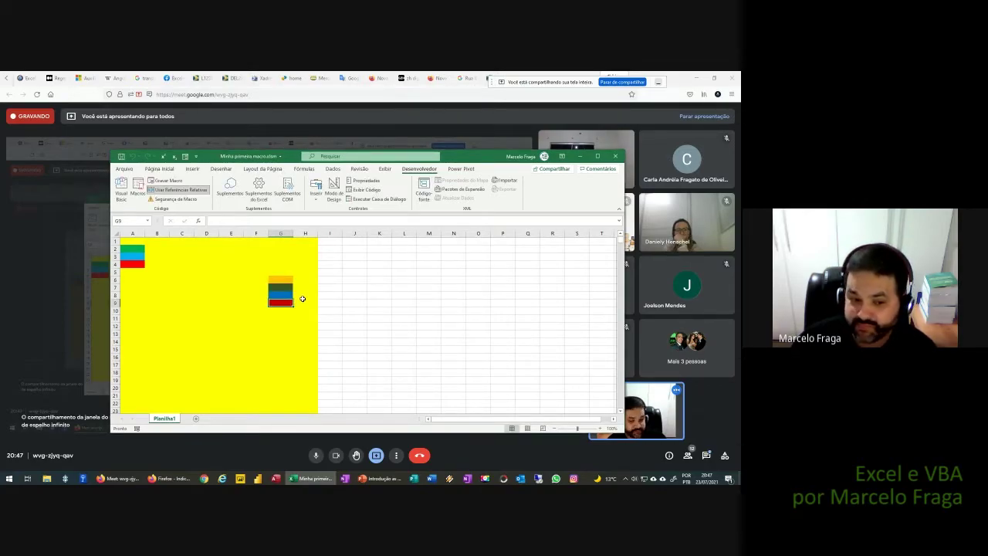
# - Examine which macros are listed for all open workbooks, this workbook and the macro-enabled file
pyautogui.click(140, 197)
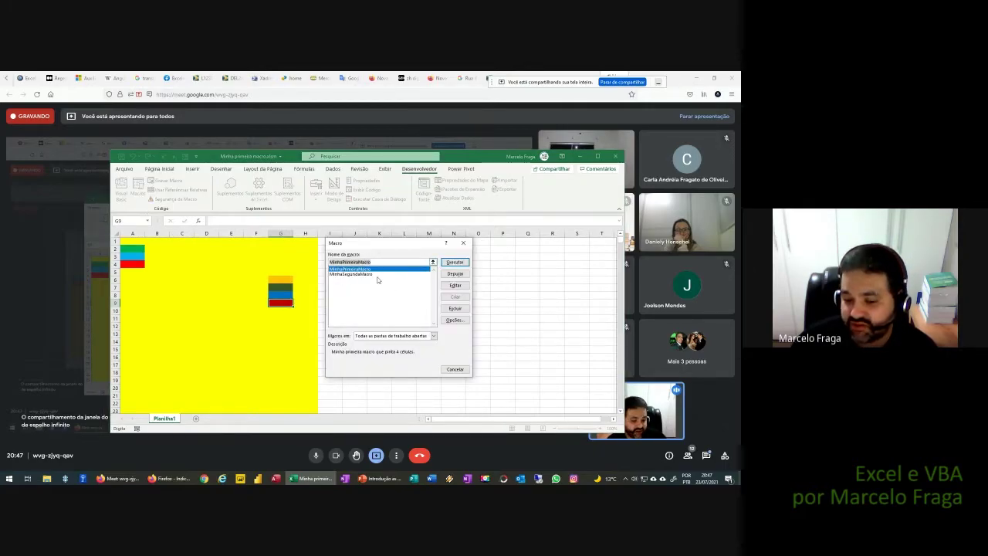
pyautogui.click(434, 336)
pyautogui.click(403, 348)
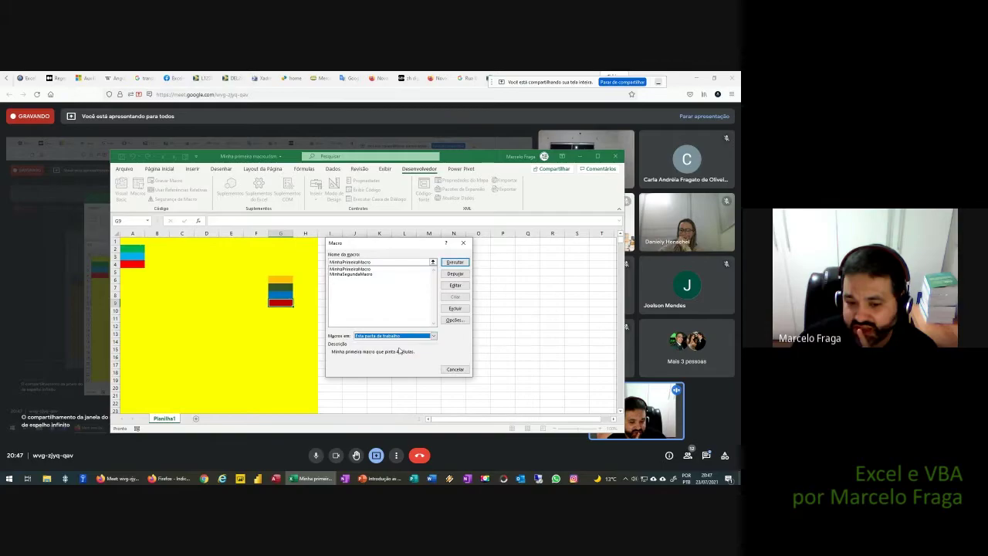
pyautogui.click(396, 337)
pyautogui.click(391, 352)
pyautogui.click(389, 337)
pyautogui.click(389, 342)
pyautogui.click(386, 338)
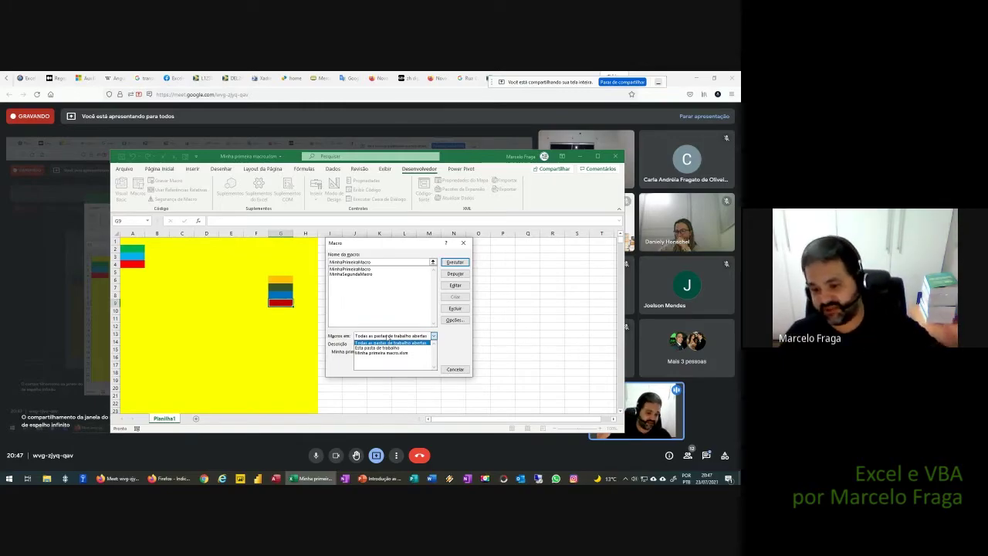
# - Open MinhaPrimeiraMacro for editing in the Visual Basic editor and enlarge the code area above the immediate window
pyautogui.click(387, 281)
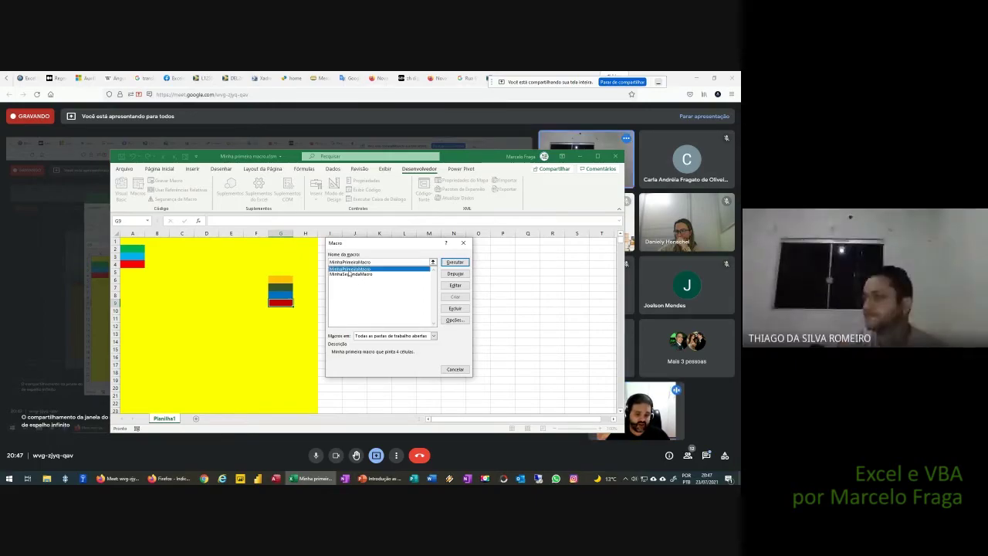
pyautogui.click(456, 286)
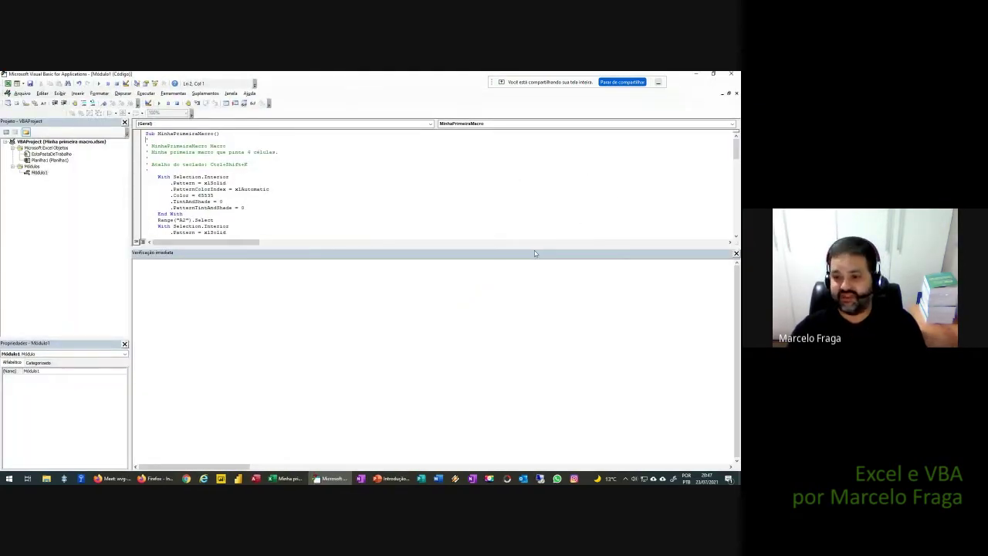
pyautogui.moveTo(534, 253); pyautogui.dragTo(533, 386)
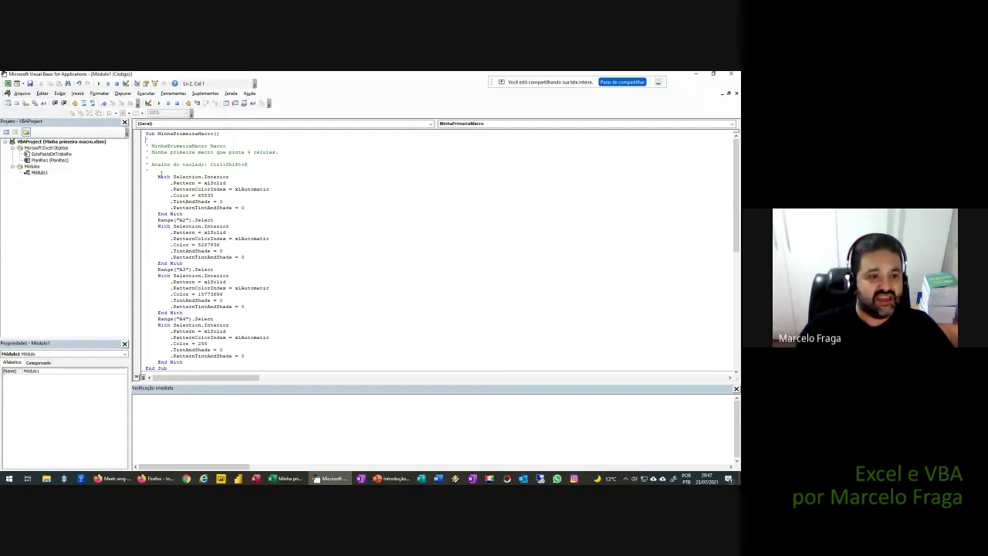
# - Examine the code of MinhaPrimeiraMacro, focusing on Selection and Interior in the first With line
pyautogui.moveTo(155, 161); pyautogui.dragTo(265, 360)
pyautogui.click(259, 319)
pyautogui.scroll(-1, 270, 309)
pyautogui.scroll(1, 273, 298)
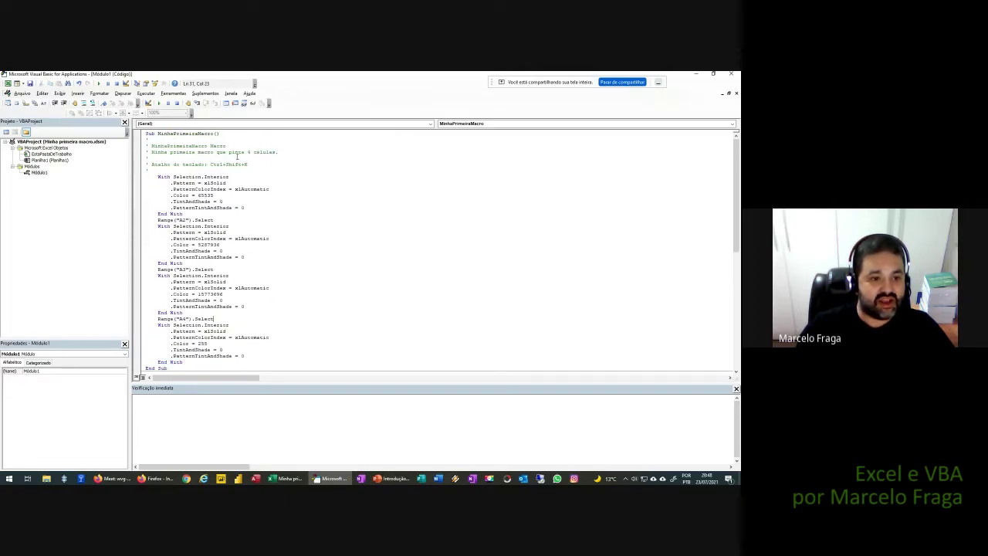
pyautogui.click(141, 178)
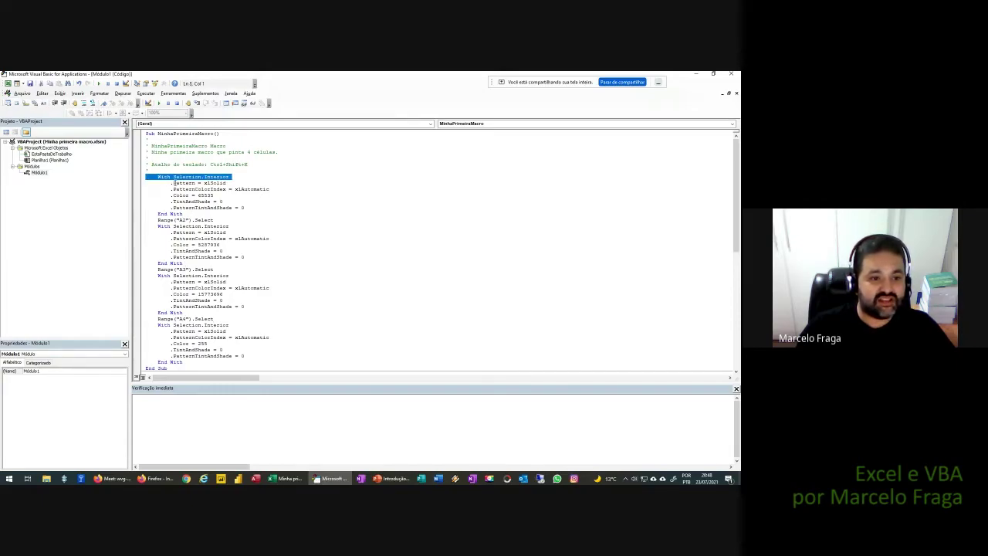
pyautogui.click(179, 178)
pyautogui.doubleClick(178, 177)
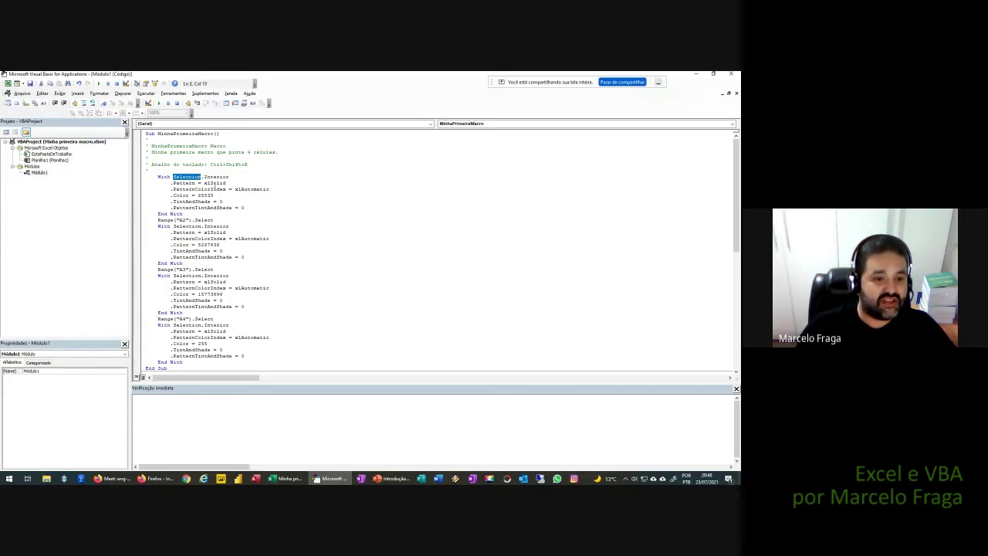
pyautogui.doubleClick(217, 177)
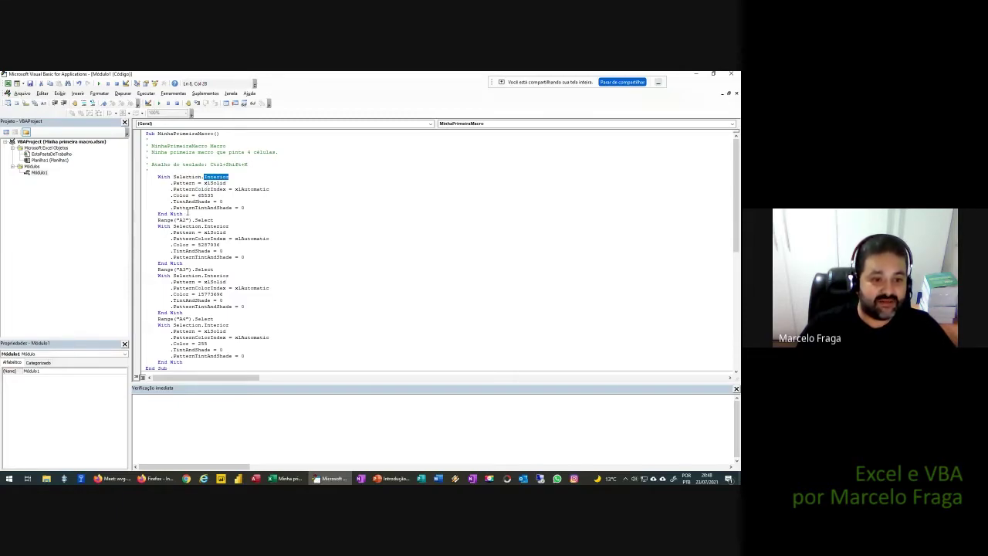
# - Copy the Range("A2").Select line in MinhaPrimeiraMacro and paste it directly above the first With block
pyautogui.click(139, 225)
pyautogui.hotkey('ctrl', 'c')
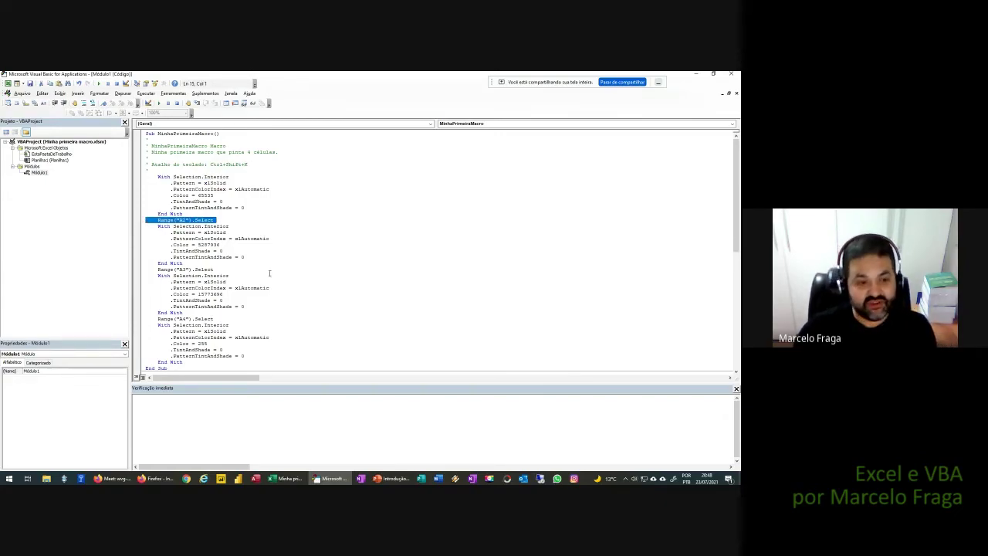
pyautogui.click(243, 208)
pyautogui.press('Return')
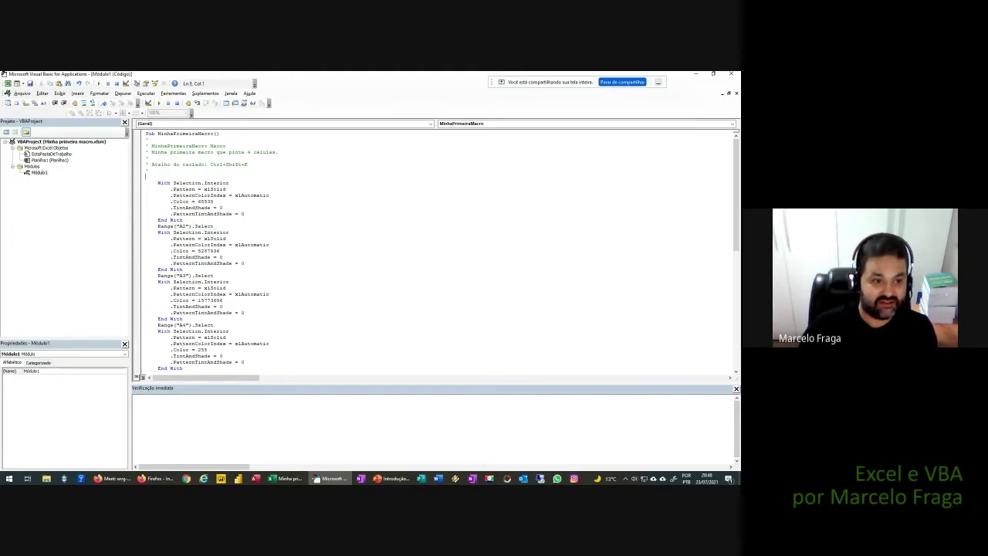
pyautogui.hotkey('ctrl', 'v')
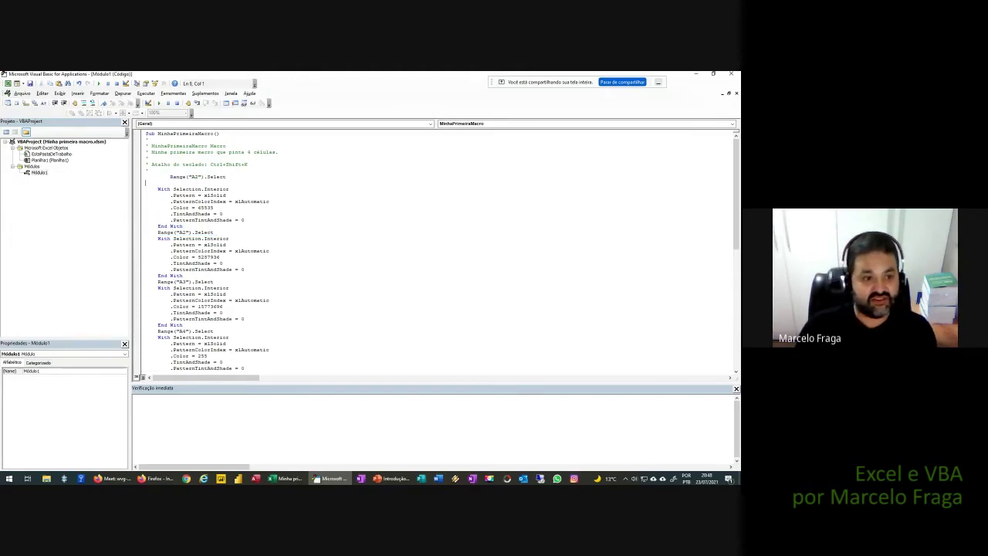
pyautogui.press('BackSpace')
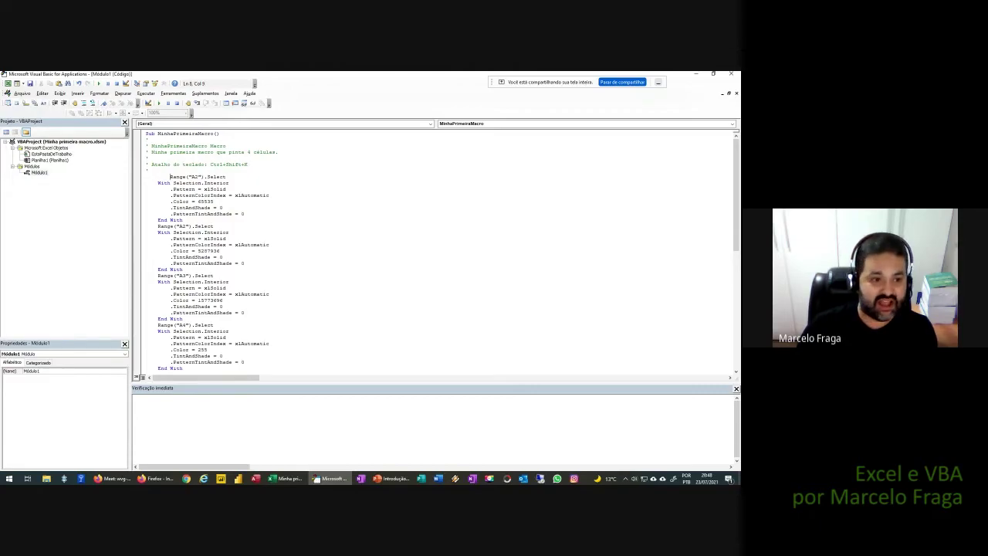
# - Align the pasted Select line with the With blocks and change its cell reference to A1
pyautogui.hotkey('shift', 'Tab')
pyautogui.write('A1')
pyautogui.press('Delete')
pyautogui.press('Delete')
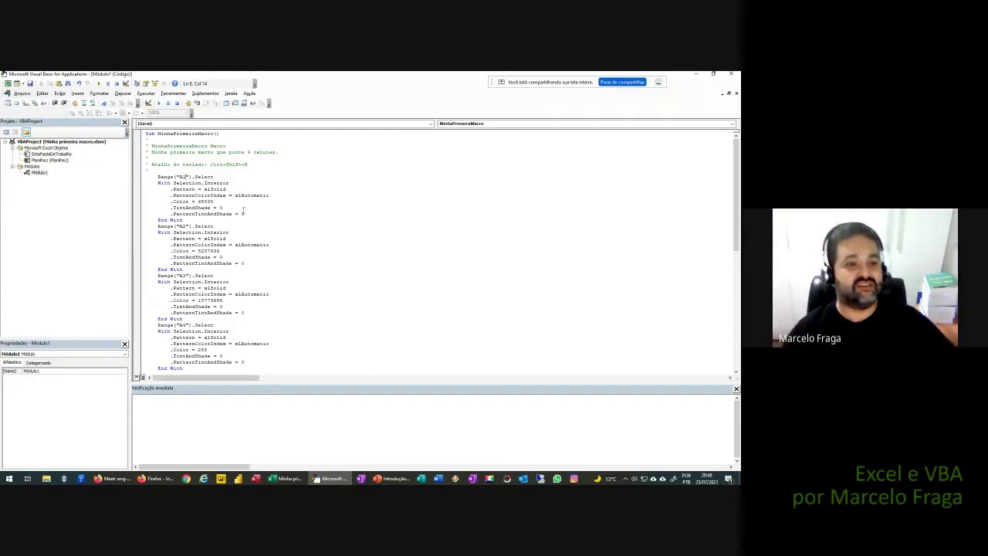
# - Review the Range("A1").Select line in MinhaPrimeiraMacro and examine the ActiveCell.Offset lines in MinhaSegundaMacro
pyautogui.doubleClick(166, 177)
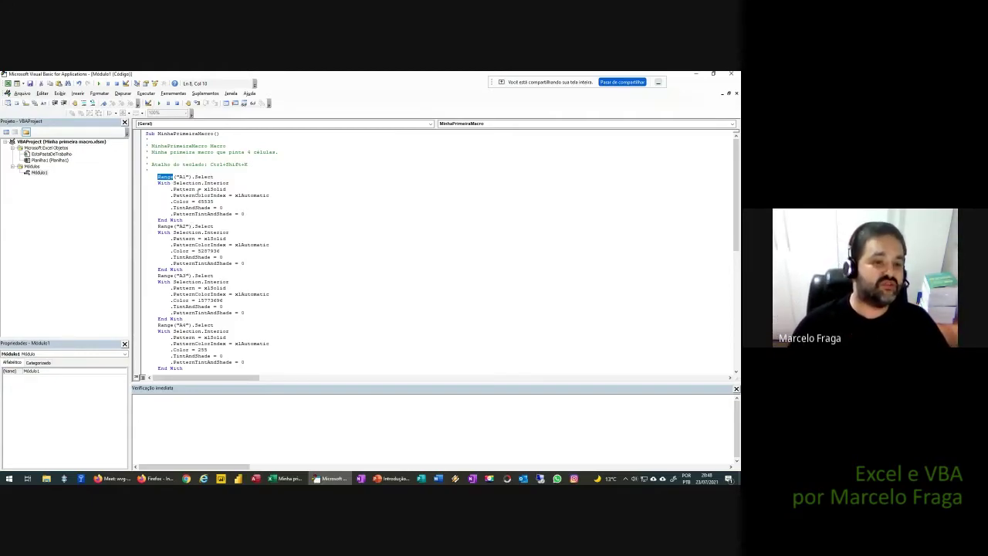
pyautogui.moveTo(192, 177); pyautogui.dragTo(157, 176)
pyautogui.click(181, 178)
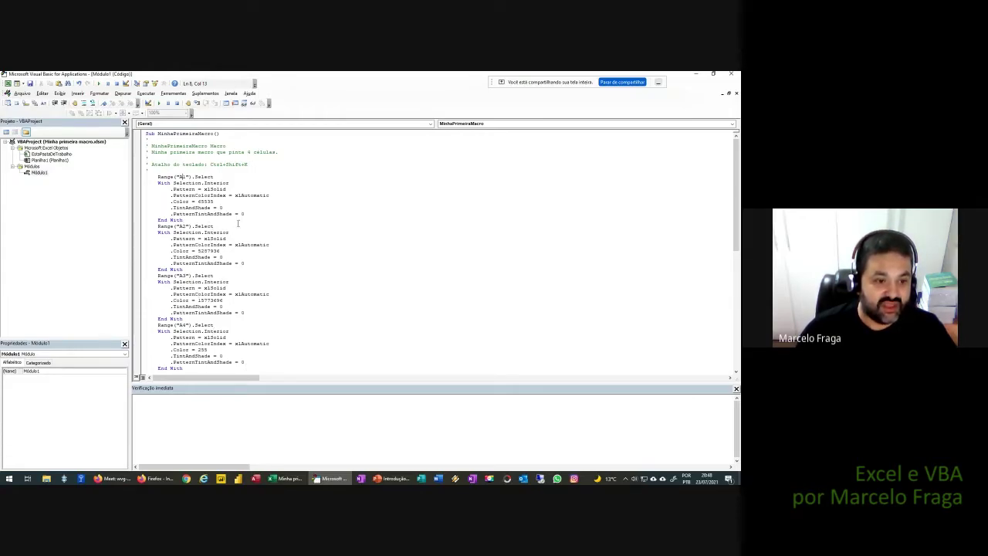
pyautogui.click(141, 181)
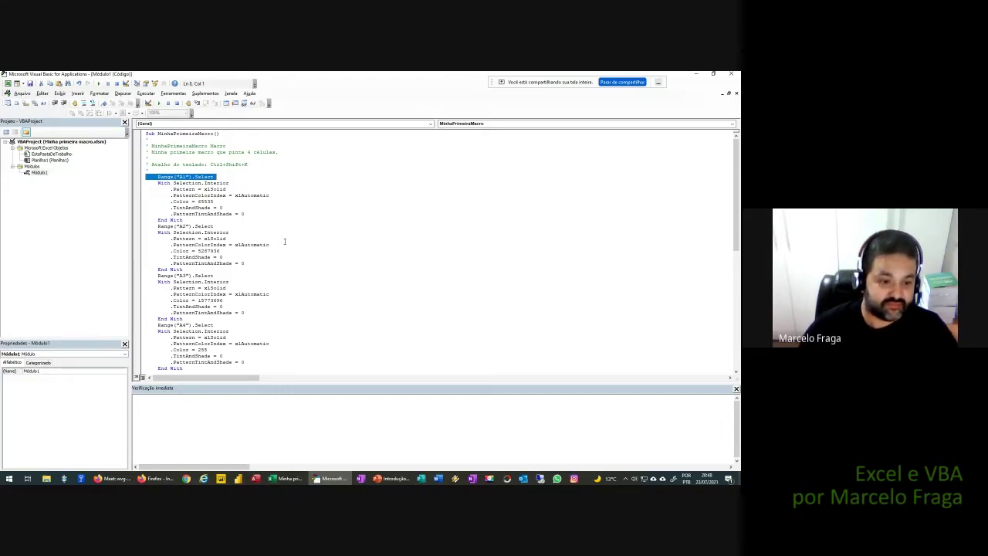
pyautogui.scroll(-6, 285, 242)
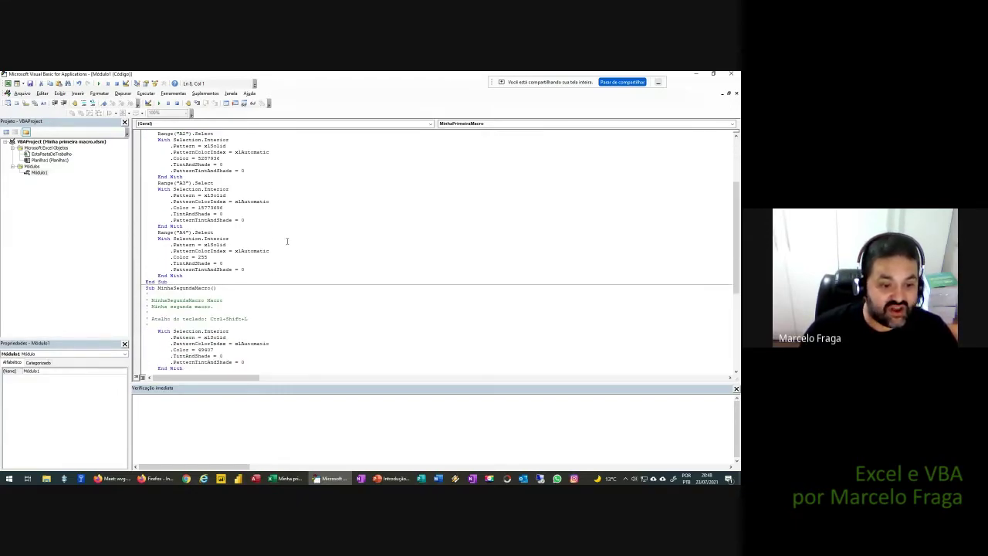
pyautogui.scroll(-7, 287, 242)
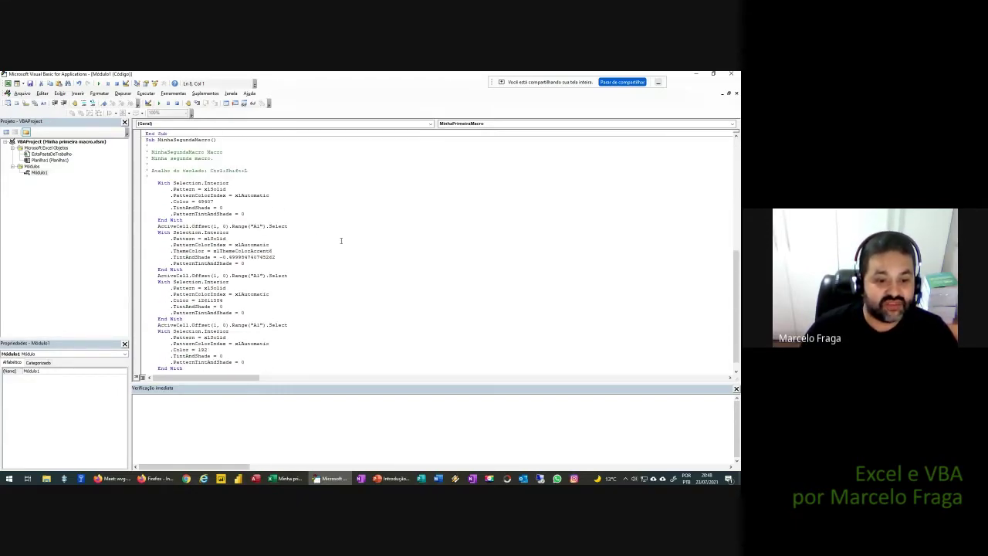
pyautogui.scroll(4, 340, 241)
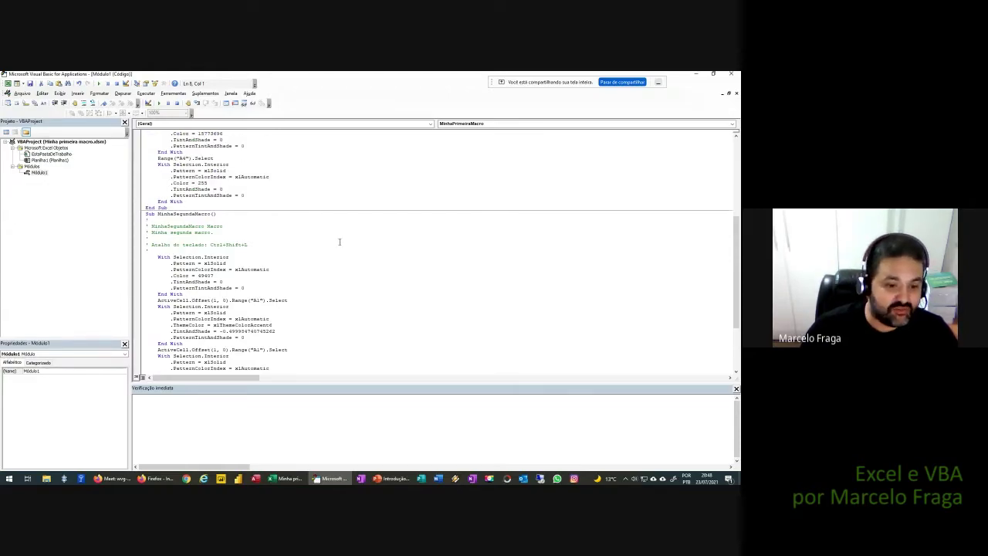
pyautogui.scroll(-4, 339, 241)
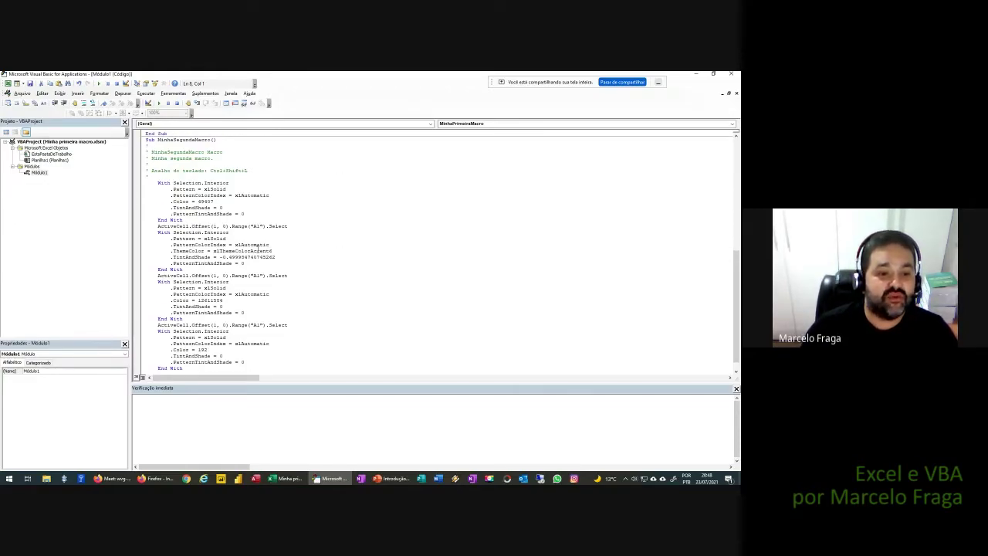
pyautogui.doubleClick(199, 226)
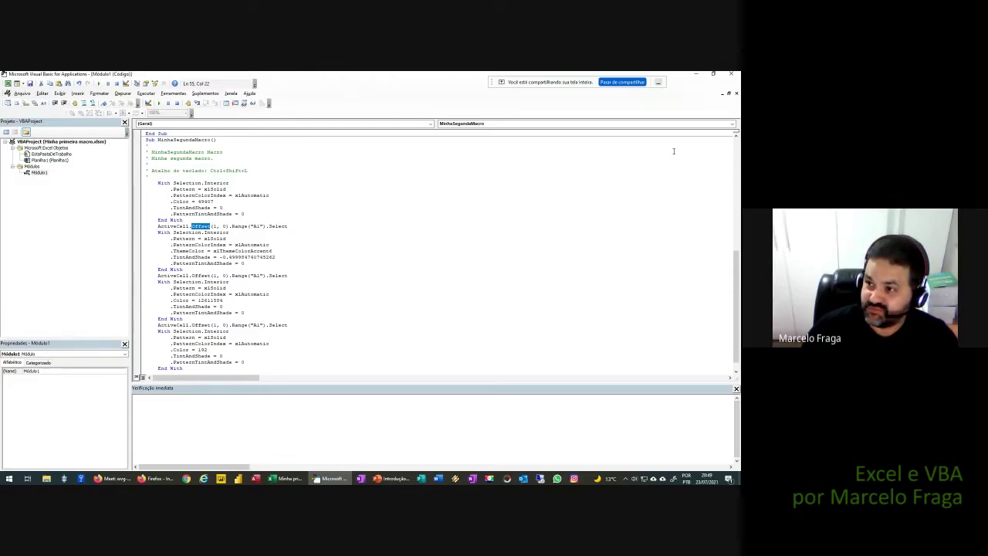
# - Switch to the Excel workbook and delete the coloured cells from Planilha1, including the fill in columns A to I
pyautogui.hotkey('alt', 'F11')
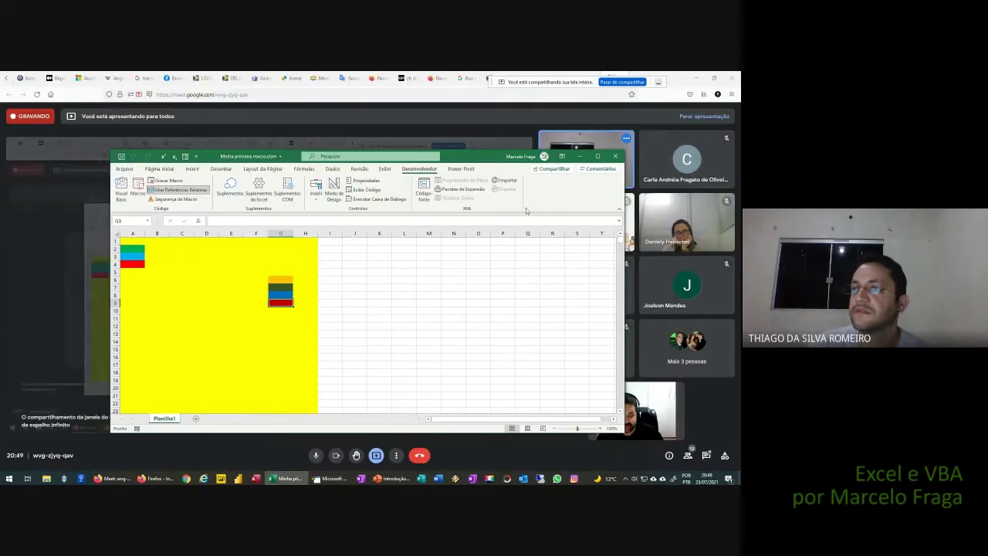
pyautogui.click(115, 232)
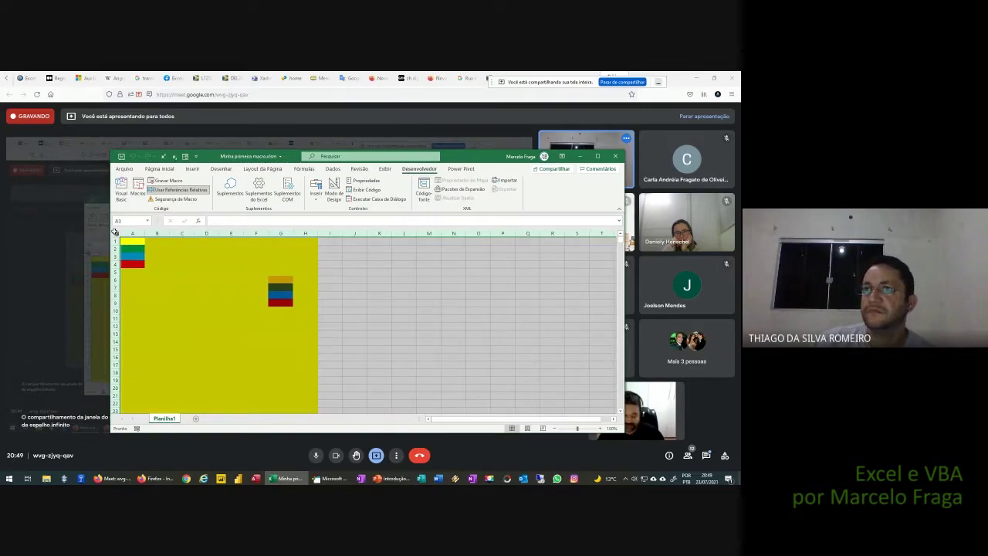
pyautogui.hotkey('ctrl', '-')
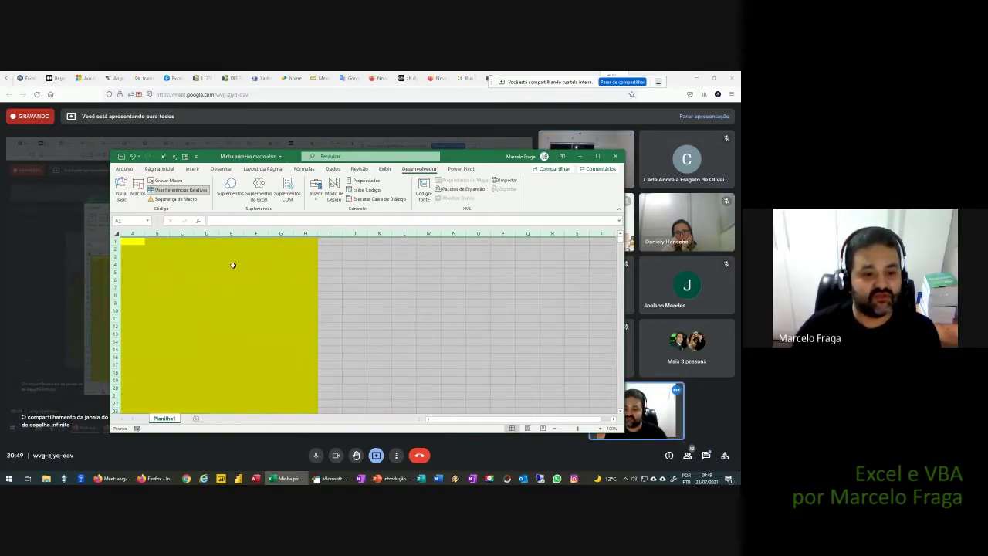
pyautogui.click(334, 278)
pyautogui.moveTo(134, 234); pyautogui.dragTo(323, 244)
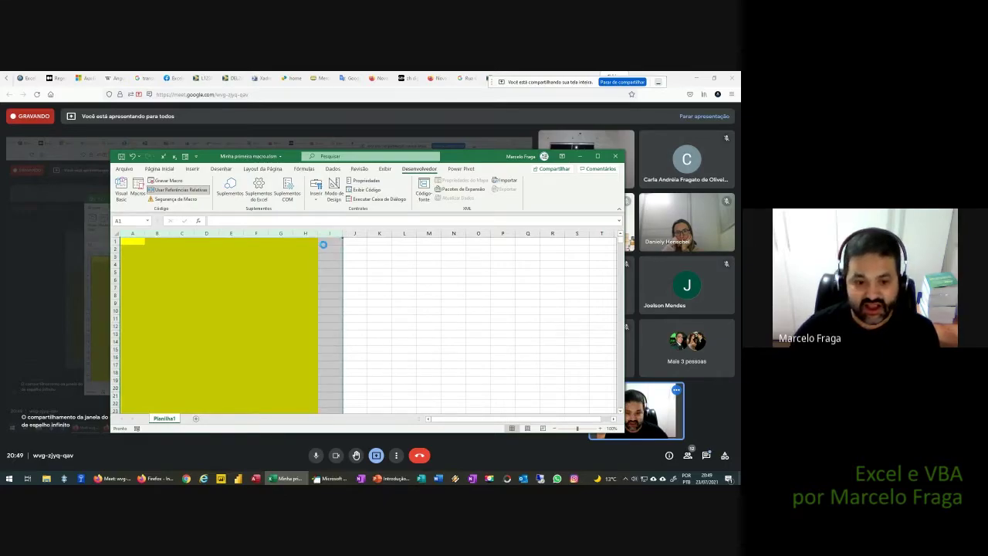
# - View the arguments of the DESLOC lookup and reference function for cell E4, then cancel the function
pyautogui.click(231, 264)
pyautogui.click(162, 169)
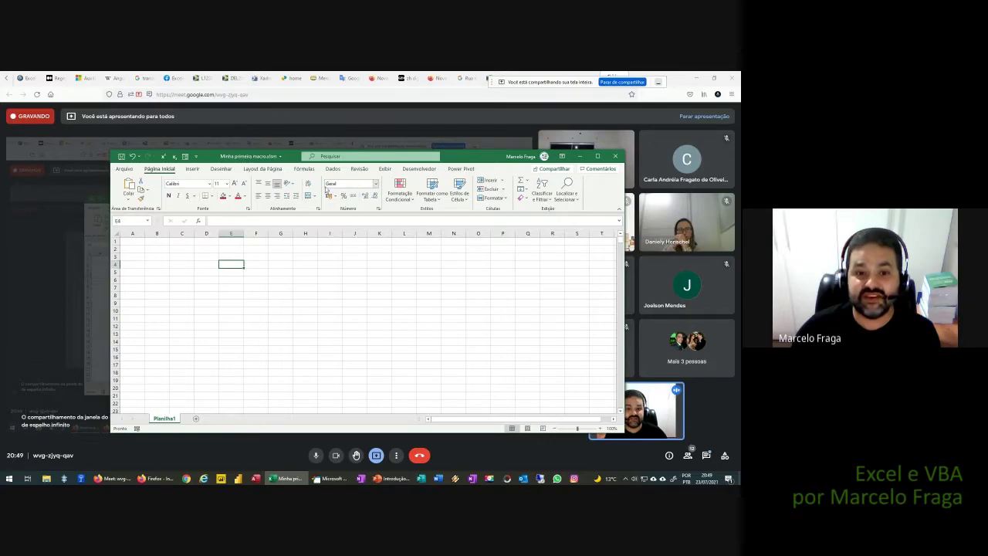
pyautogui.click(305, 169)
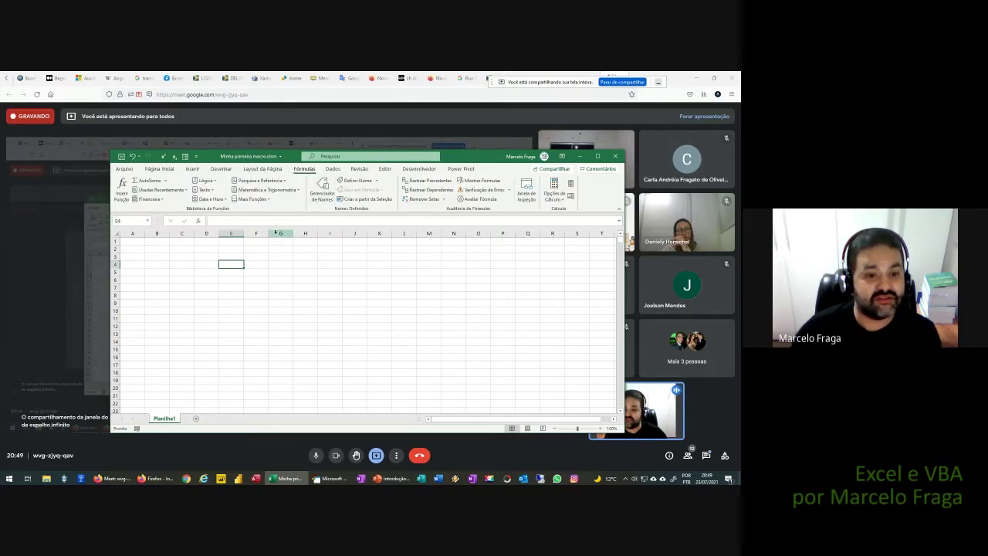
pyautogui.click(284, 181)
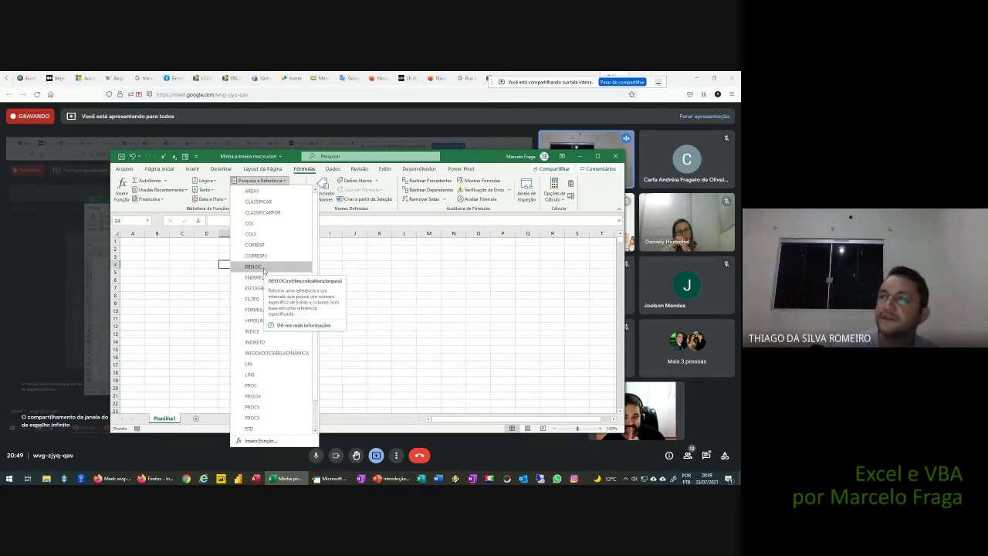
pyautogui.click(264, 269)
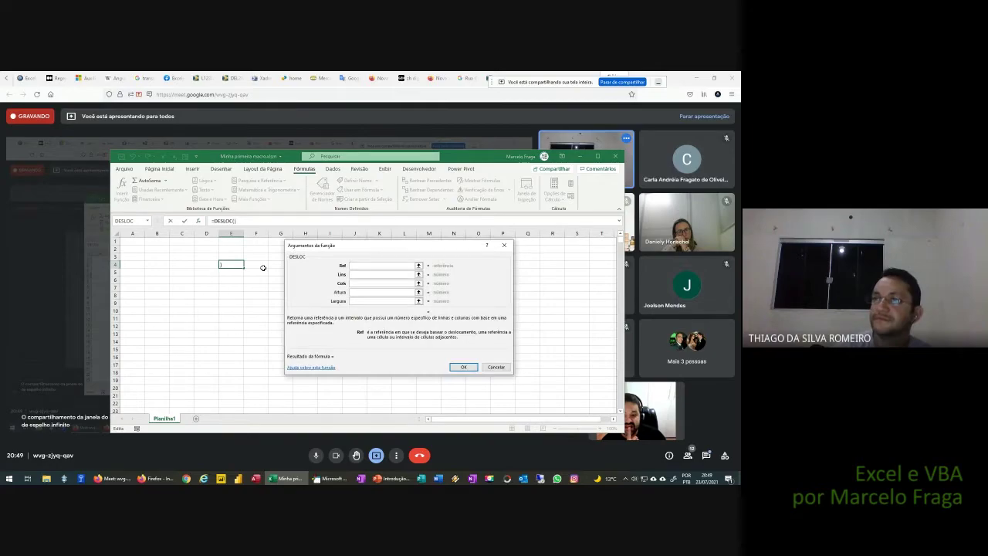
pyautogui.press('Escape')
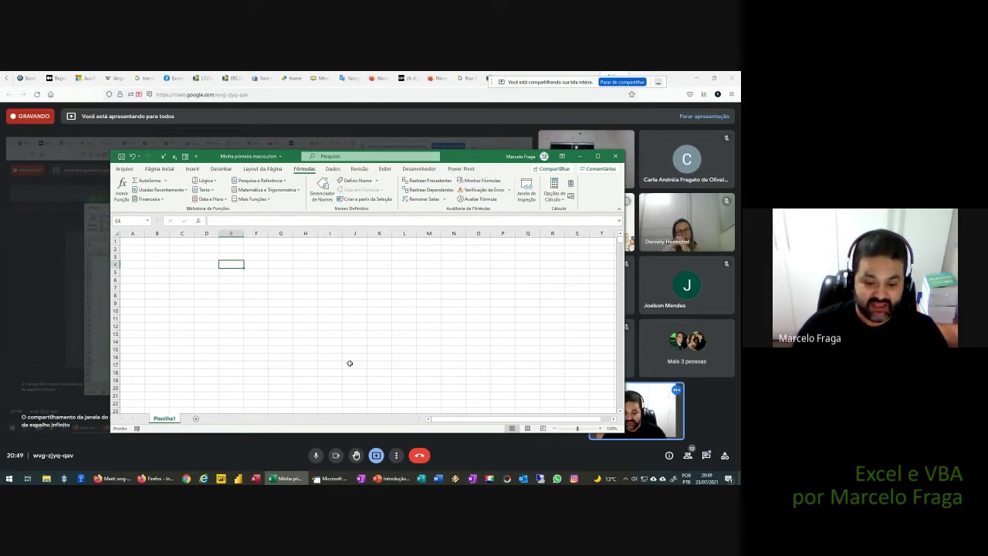
# - Return to the Visual Basic editor and examine ActiveCell and the Offset(1, 0) arguments in MinhaSegundaMacro
pyautogui.click(331, 478)
pyautogui.click(175, 227)
pyautogui.doubleClick(175, 226)
pyautogui.click(174, 226)
pyautogui.doubleClick(174, 226)
pyautogui.click(214, 227)
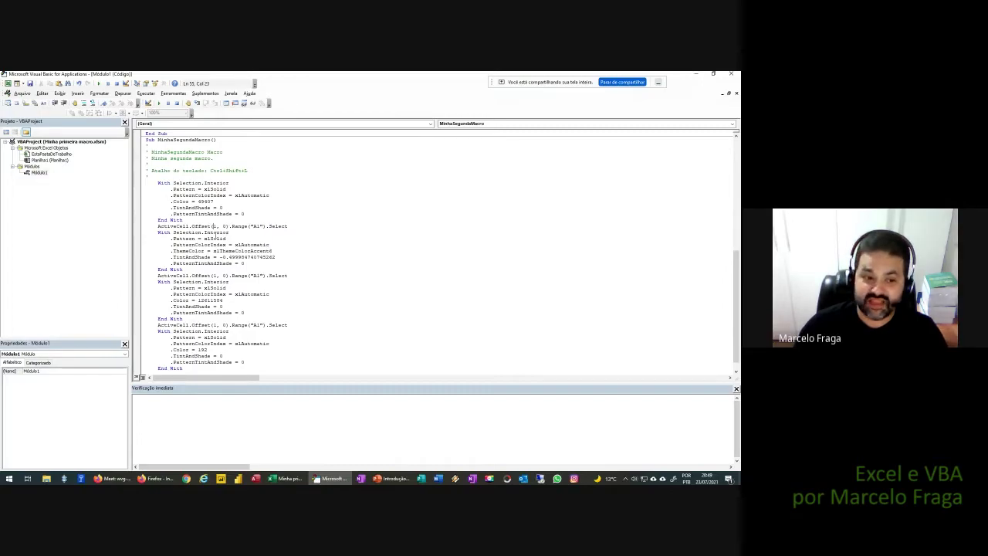
pyautogui.doubleClick(200, 276)
pyautogui.click(197, 276)
# - Compare the absolute Range("A4").Select line in MinhaPrimeiraMacro with the relative ActiveCell.Offset lines in MinhaSegundaMacro
pyautogui.scroll(4, 198, 276)
pyautogui.scroll(6, 199, 350)
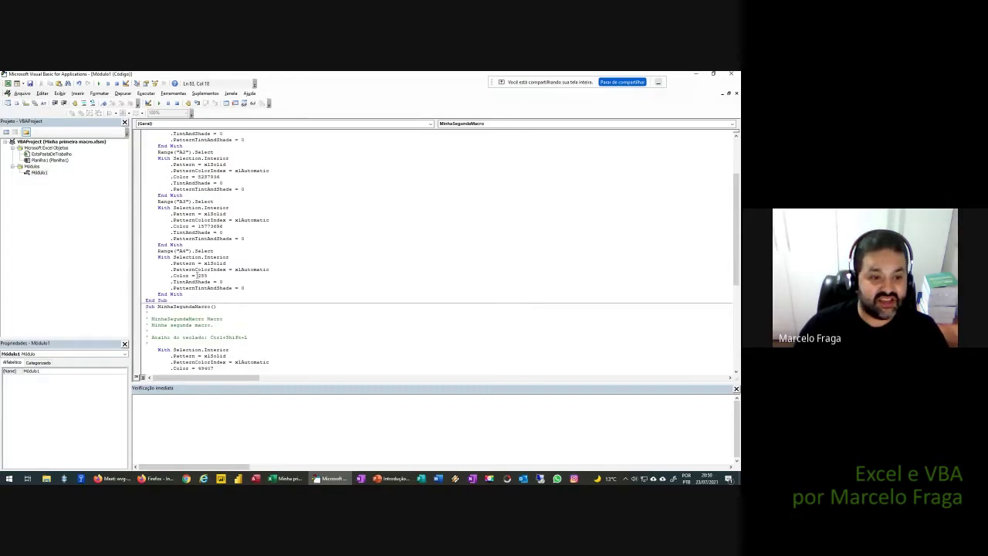
pyautogui.moveTo(214, 268); pyautogui.dragTo(159, 269)
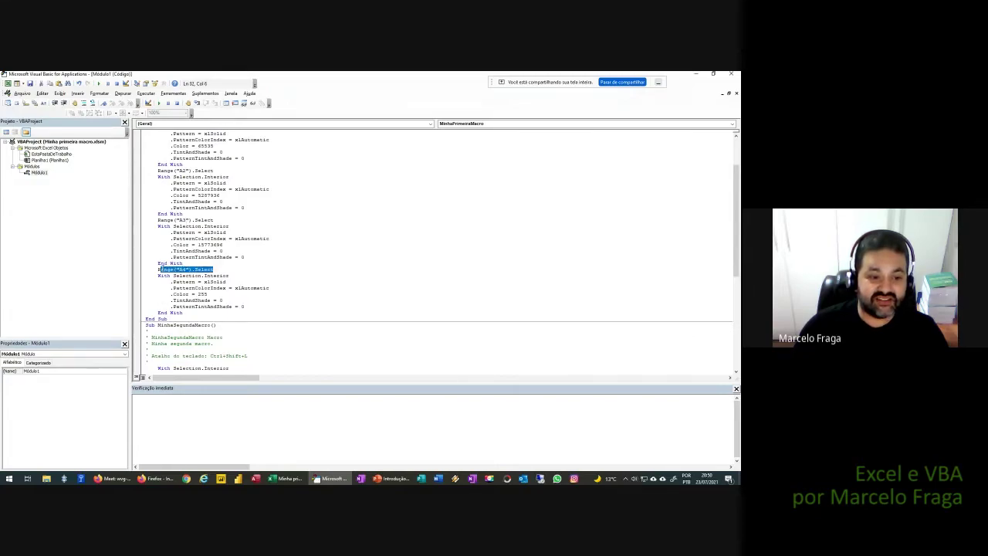
pyautogui.scroll(-8, 264, 271)
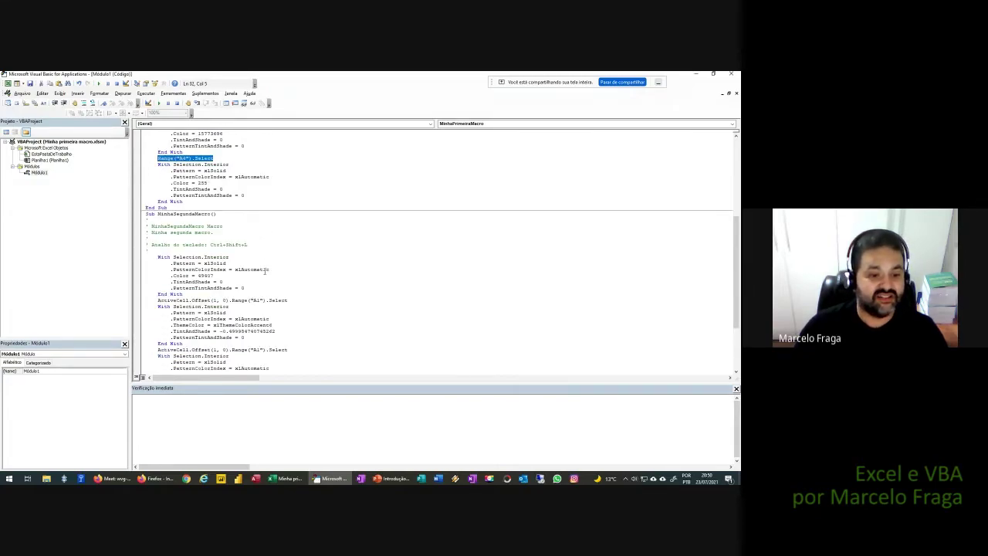
pyautogui.scroll(-3, 240, 315)
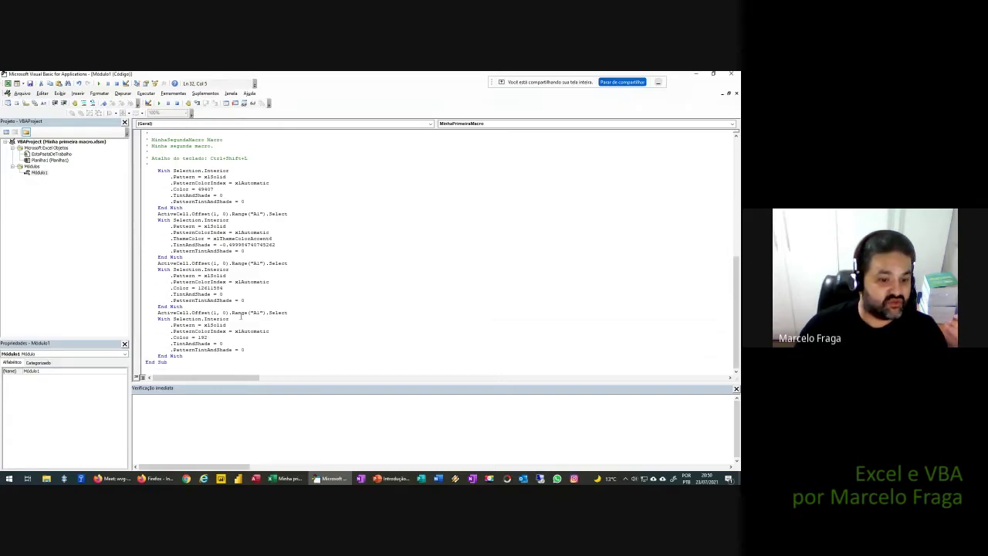
pyautogui.scroll(4, 238, 311)
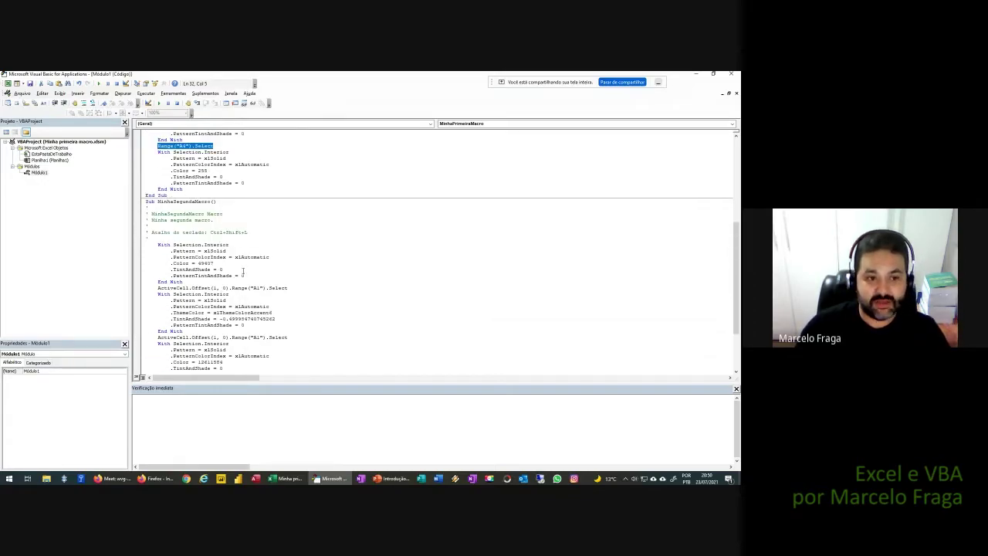
pyautogui.scroll(8, 243, 271)
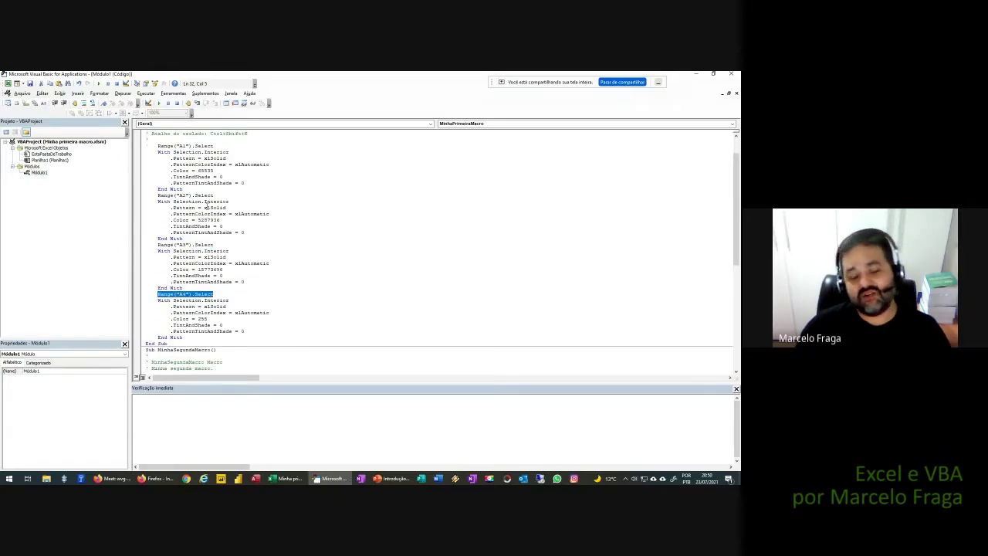
pyautogui.scroll(1, 248, 246)
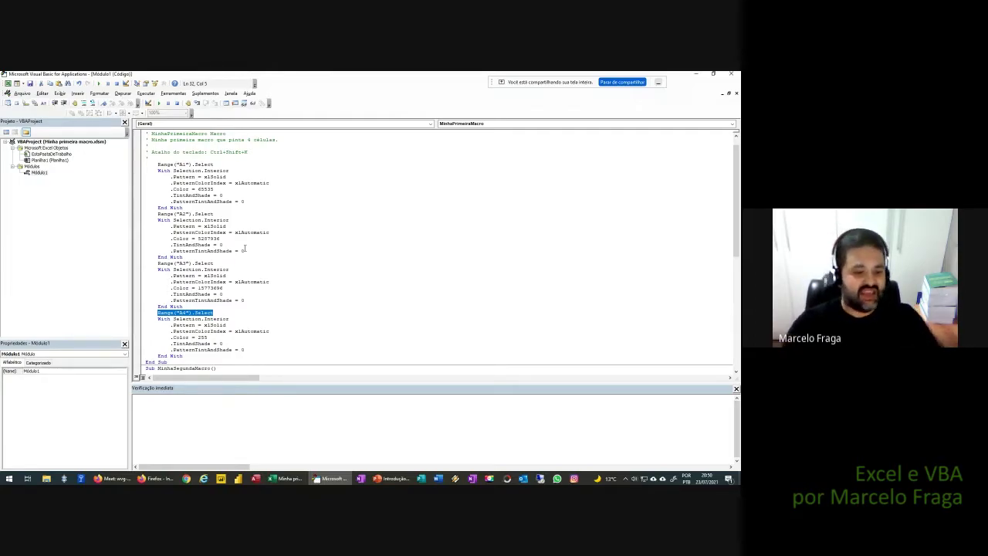
# - Highlight the body of MinhaPrimeiraMacro from Range("A1").Select to the last End With to review it
pyautogui.moveTo(182, 356); pyautogui.dragTo(111, 165)
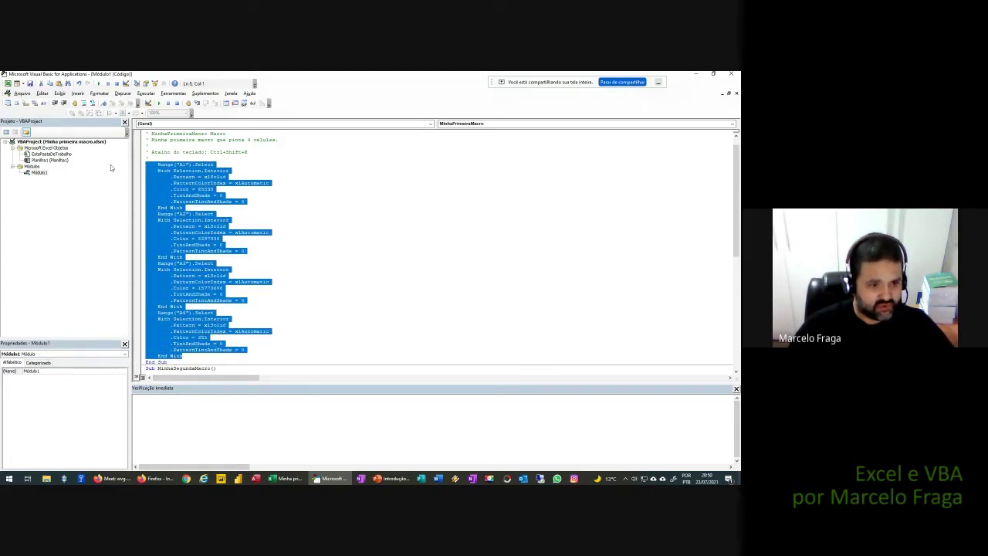
pyautogui.rightClick(204, 182)
pyautogui.click(210, 199)
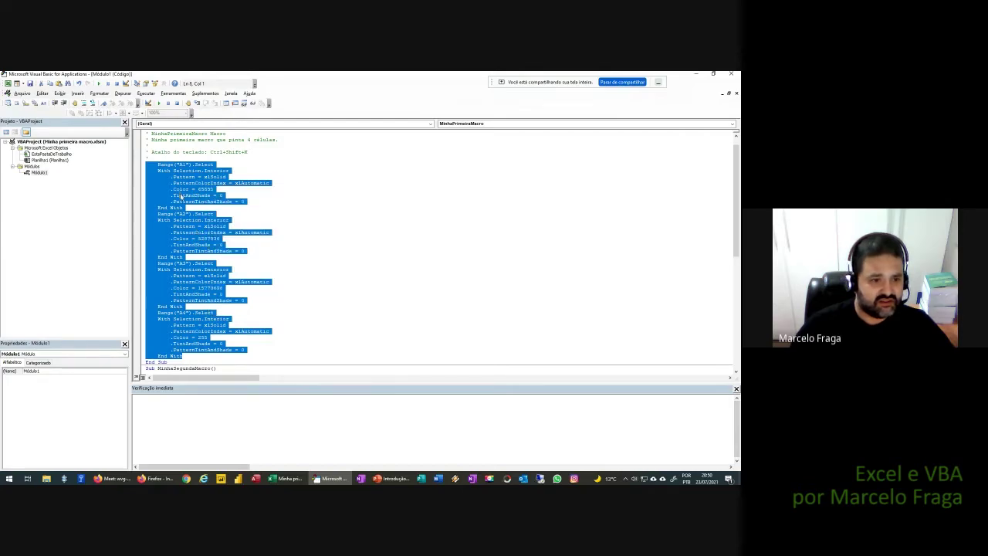
pyautogui.click(163, 160)
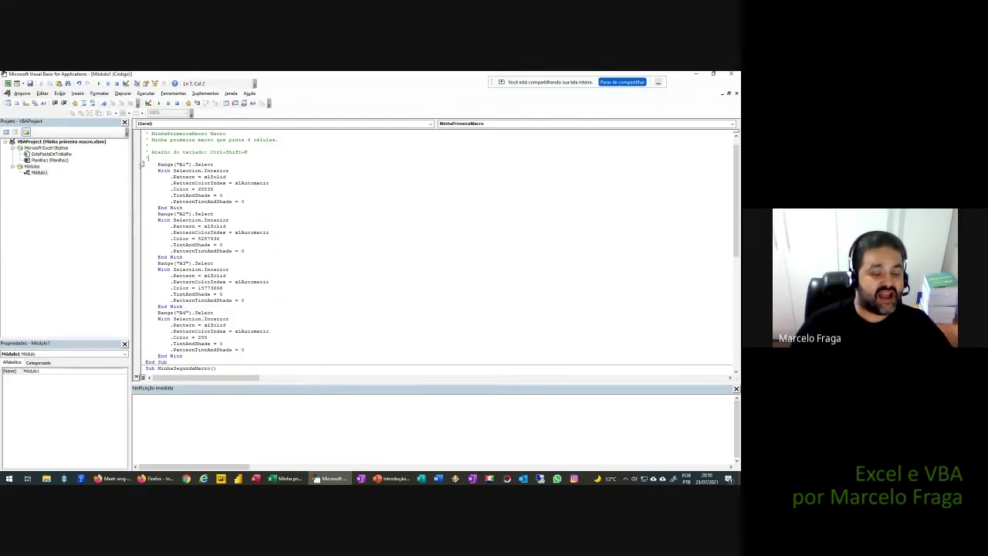
pyautogui.moveTo(142, 165); pyautogui.dragTo(152, 359)
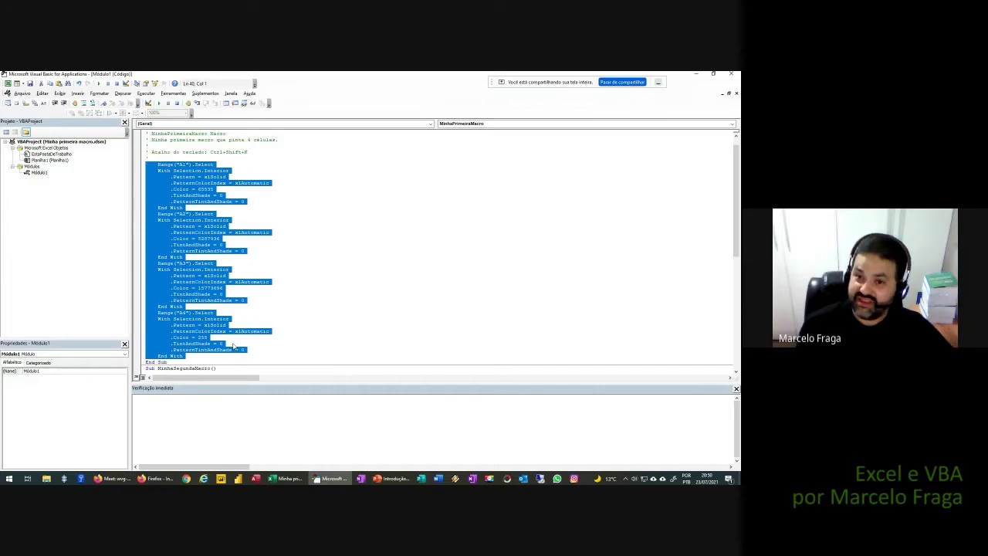
pyautogui.click(229, 294)
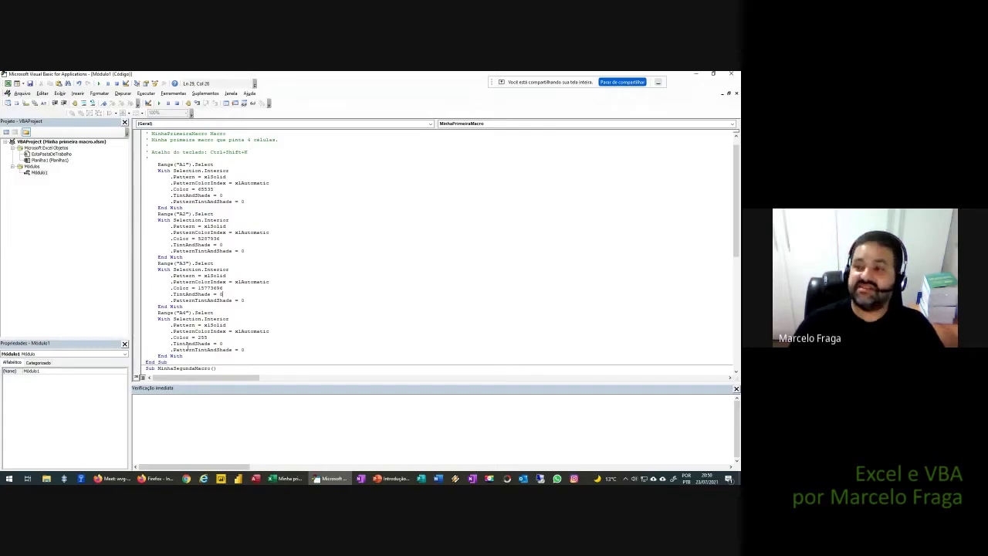
# - Return to the worksheet, view the conditional formatting options, and close them without applying a rule
pyautogui.click(697, 78)
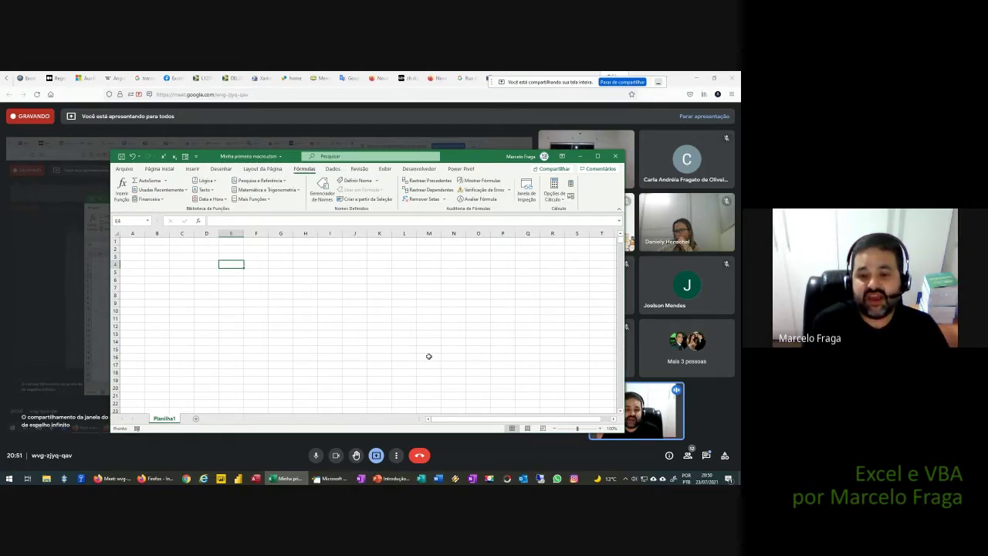
pyautogui.click(158, 169)
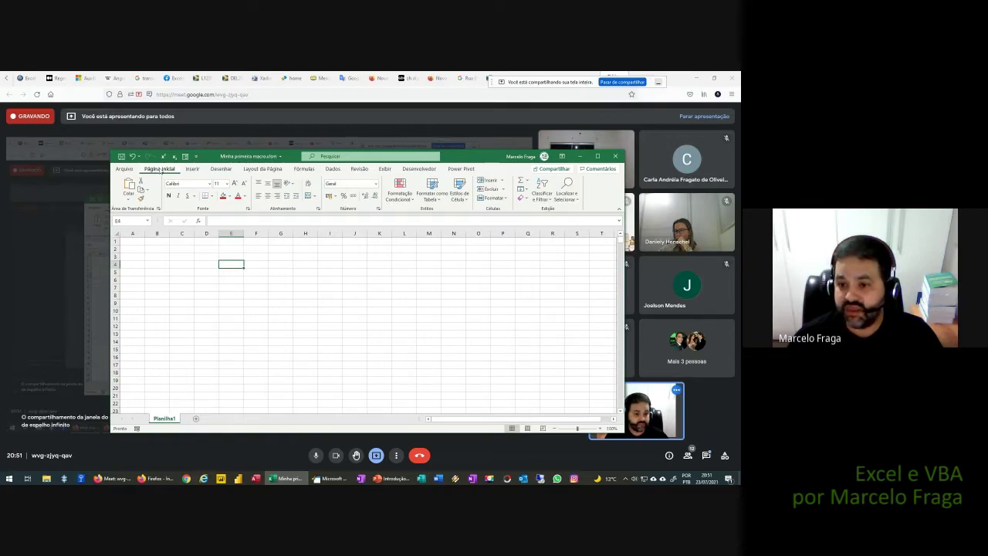
pyautogui.click(411, 201)
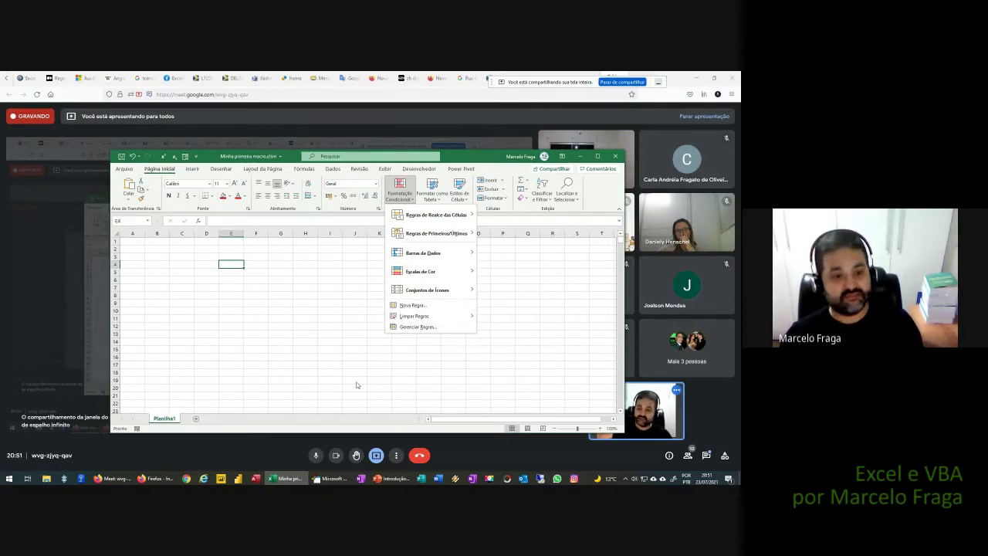
pyautogui.click(219, 292)
pyautogui.click(255, 297)
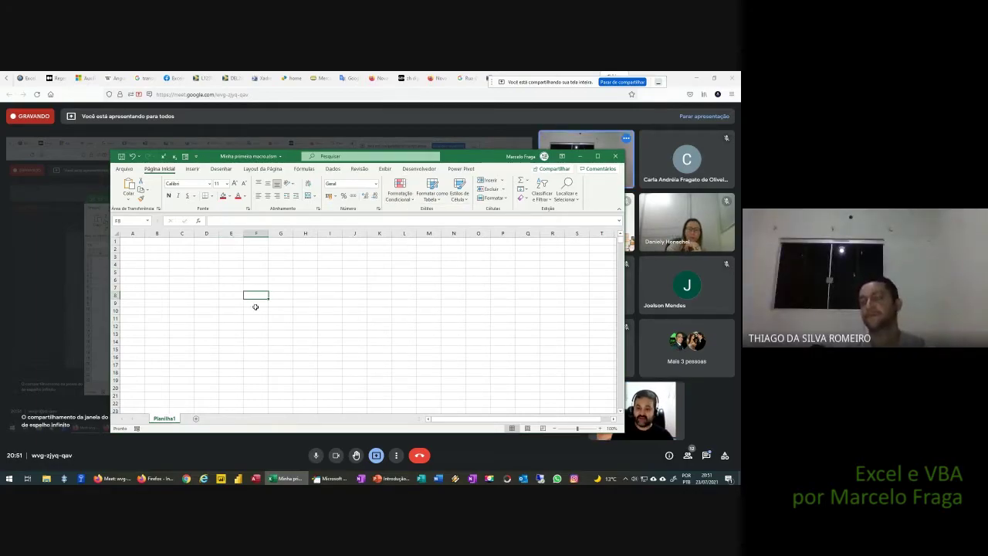
# - Insert a form control button near cell B3 and assign MinhaPrimeiraMacro to it
pyautogui.click(419, 168)
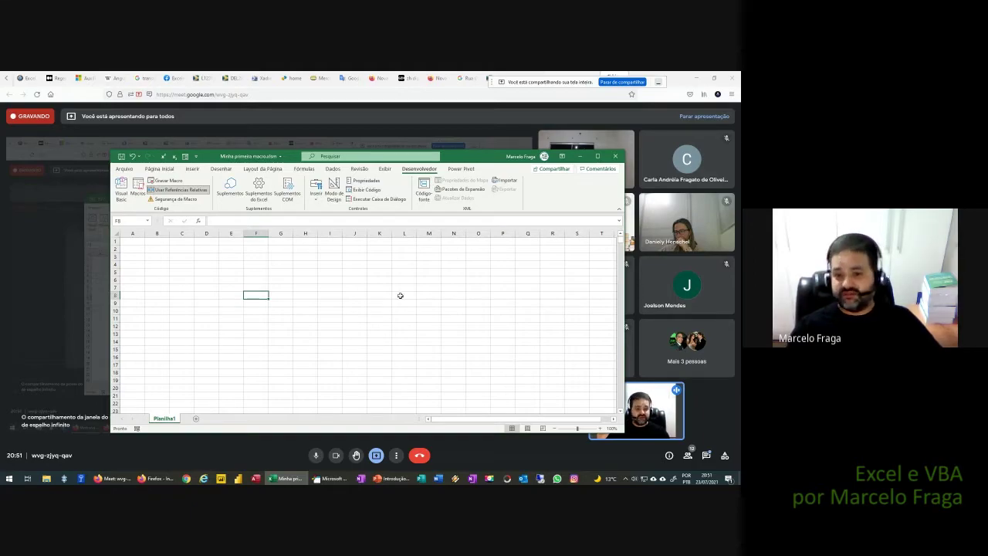
pyautogui.click(316, 202)
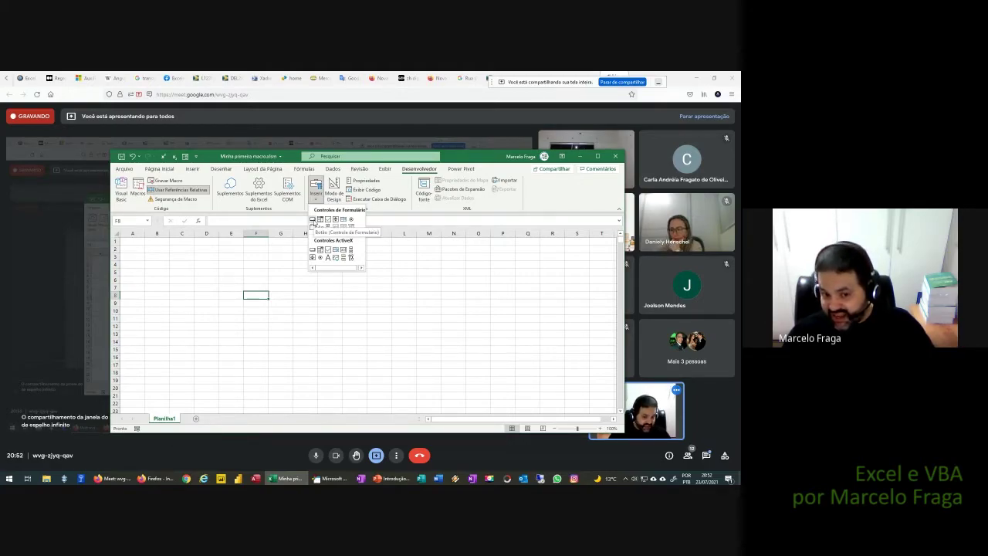
pyautogui.click(313, 220)
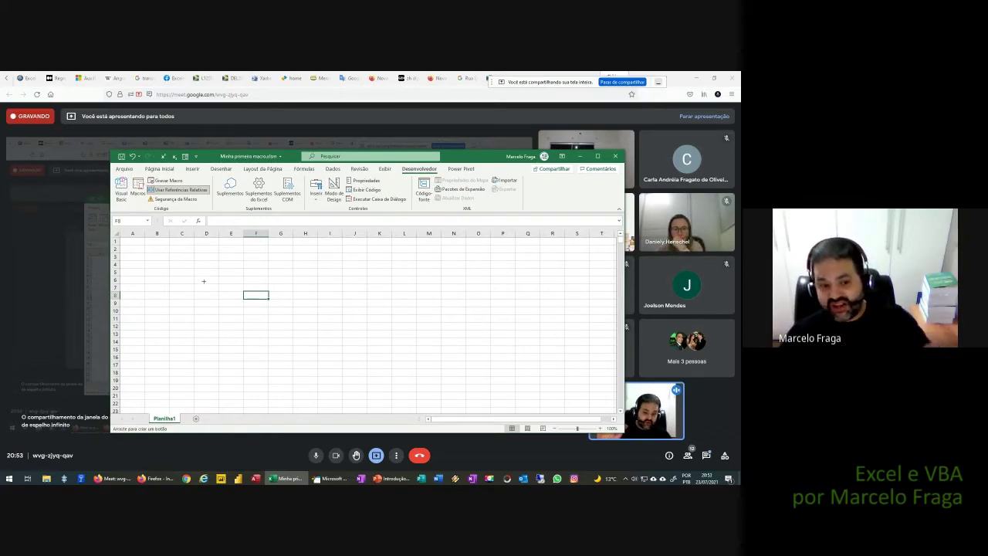
pyautogui.click(156, 257)
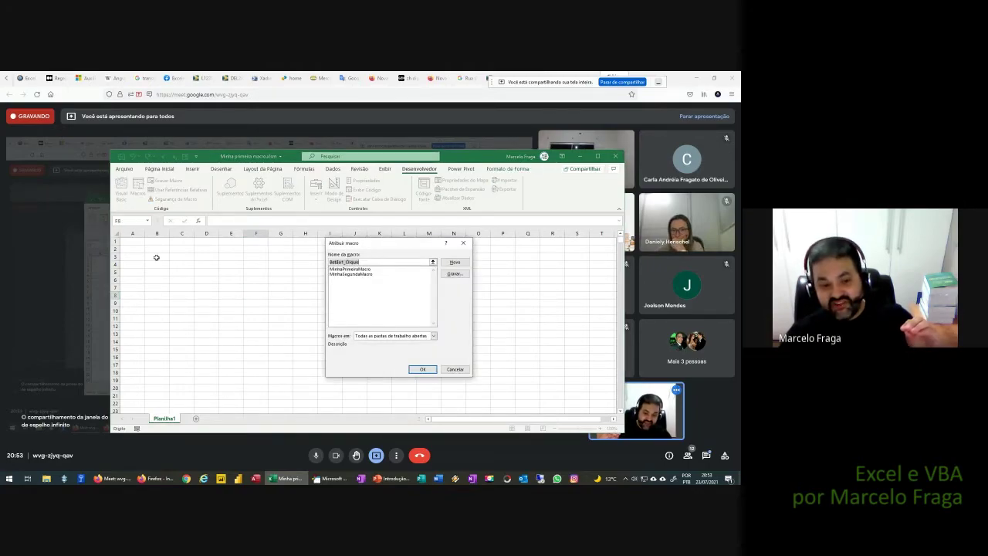
pyautogui.click(338, 270)
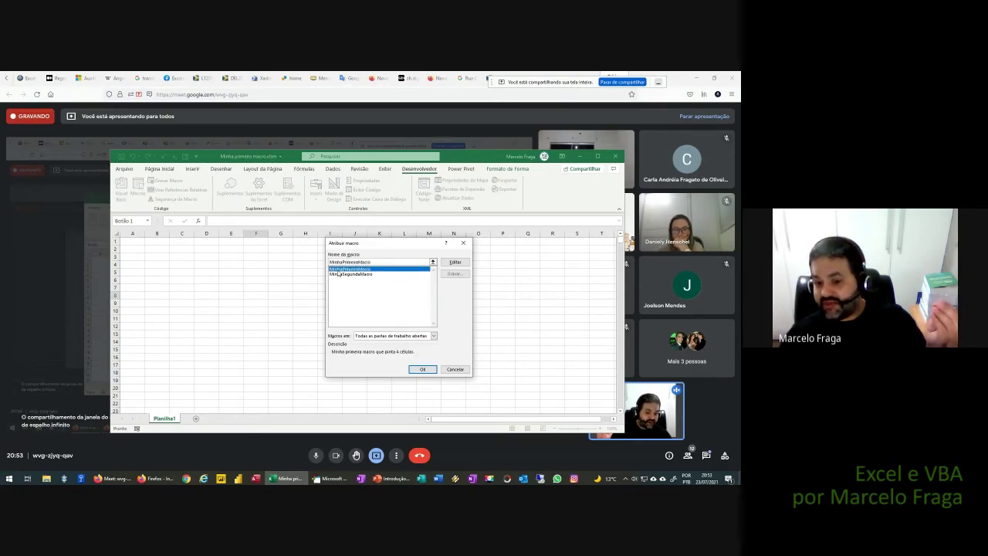
pyautogui.click(423, 369)
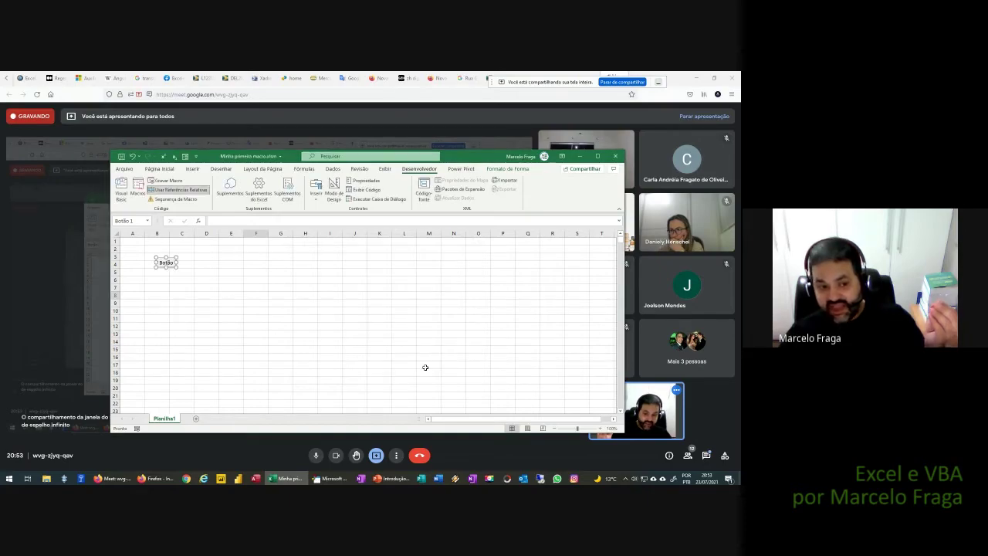
# - Enlarge the button and place it over cells D2:E3, then run its macro from it
pyautogui.moveTo(178, 266); pyautogui.dragTo(225, 254)
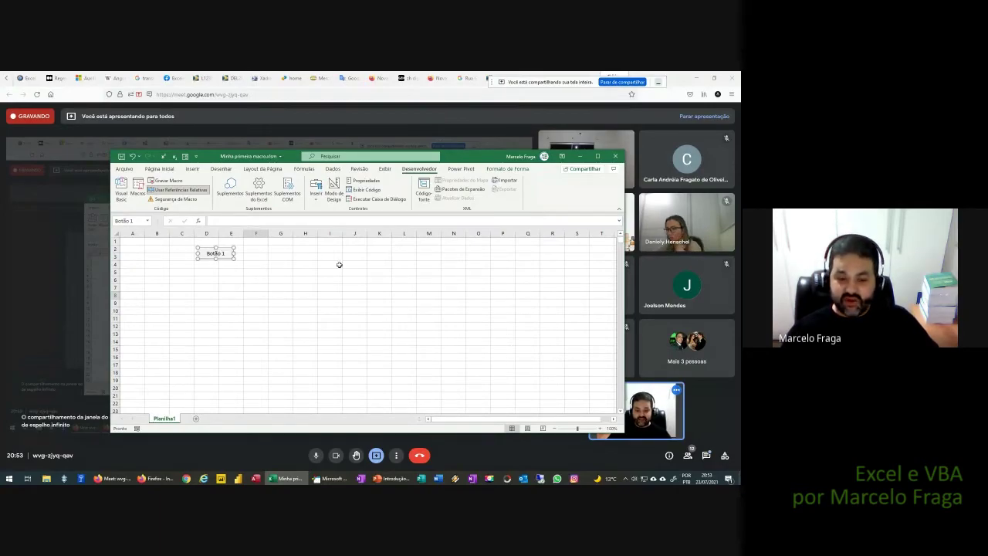
pyautogui.click(249, 288)
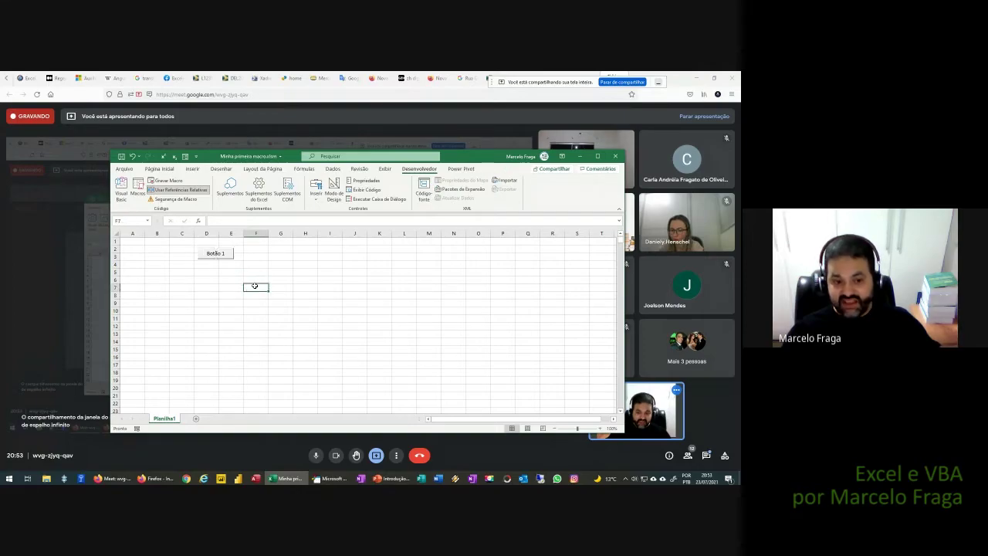
pyautogui.click(219, 259)
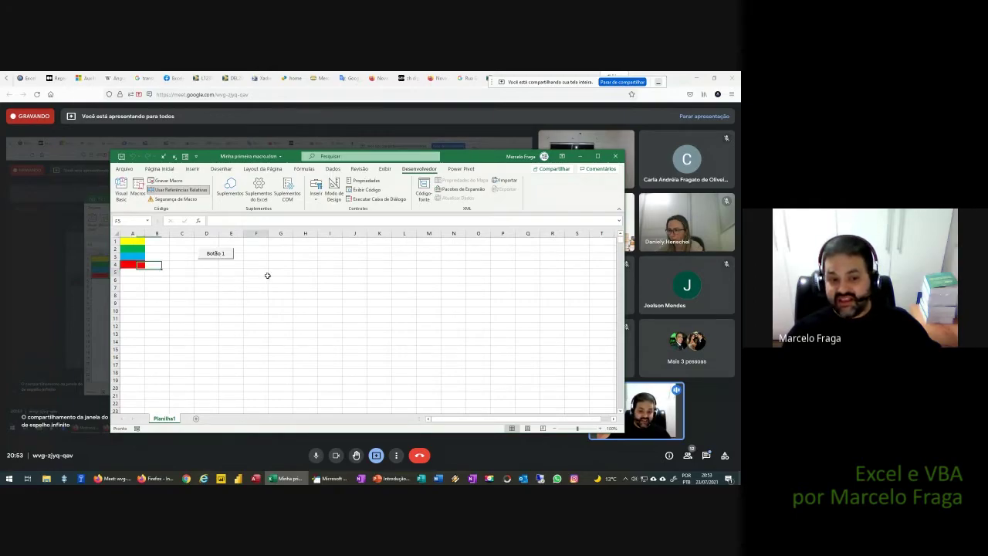
pyautogui.click(265, 275)
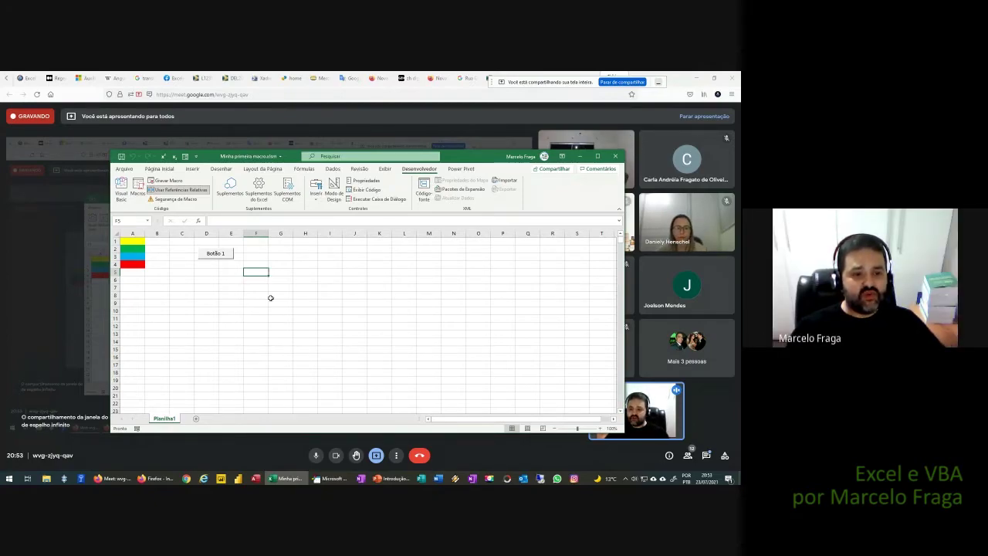
# - Insert the framed tree drawing from the Pássaros category of online images and place it over columns F to J beside the button
pyautogui.click(196, 171)
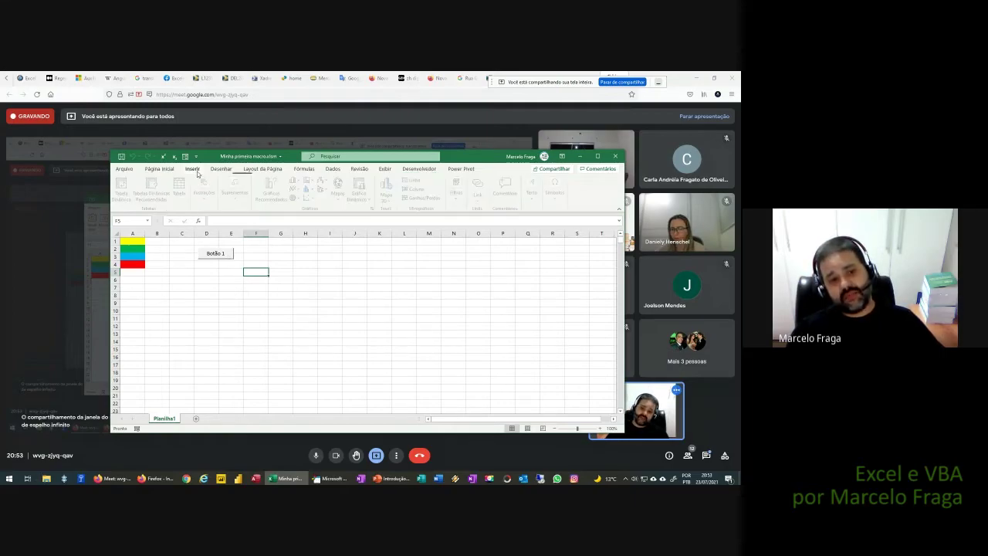
pyautogui.click(206, 197)
pyautogui.click(205, 224)
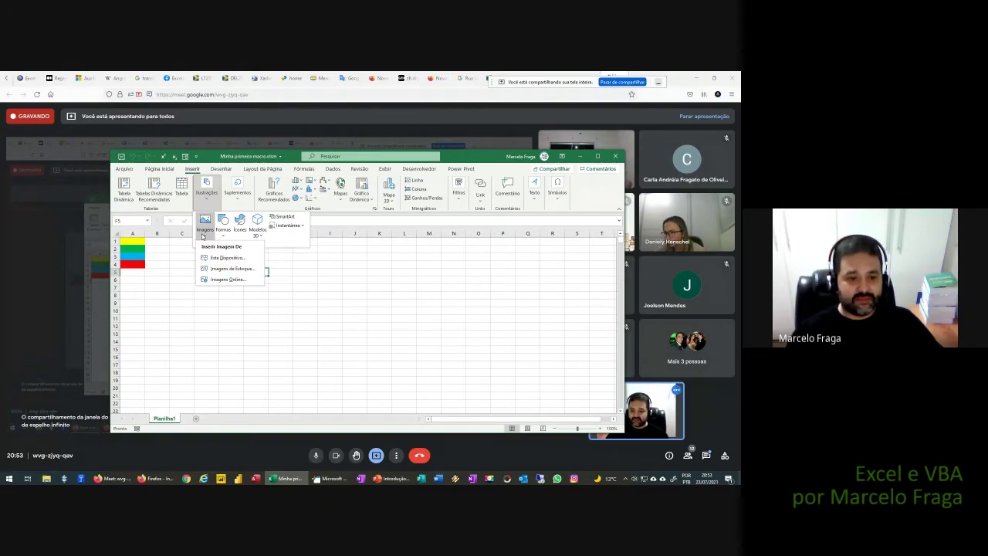
pyautogui.click(229, 280)
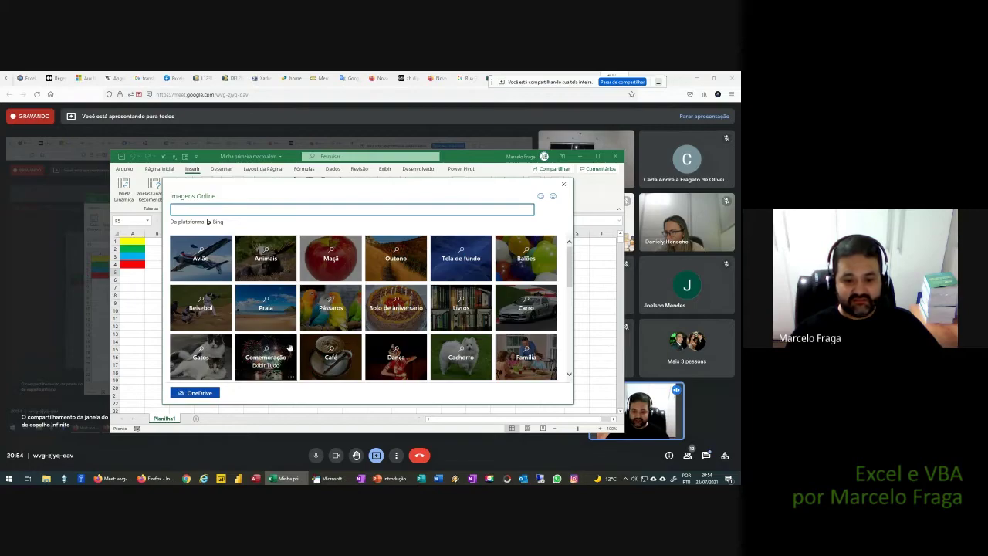
pyautogui.click(320, 313)
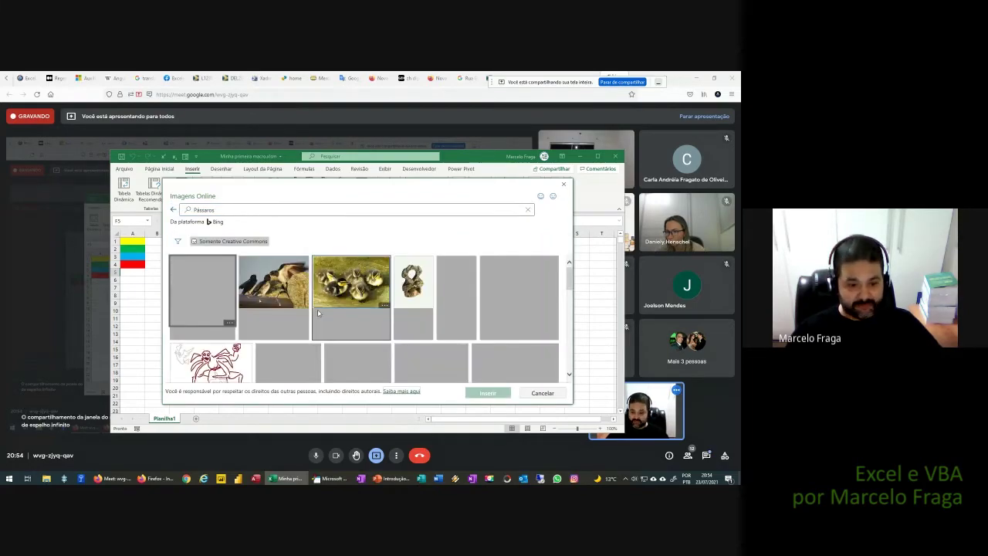
pyautogui.scroll(-2, 422, 345)
pyautogui.scroll(-5, 422, 345)
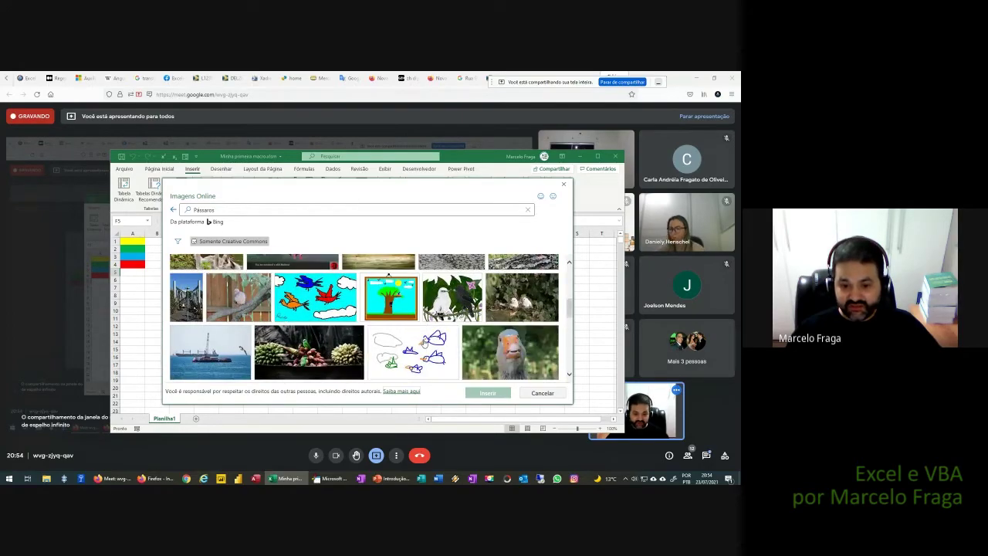
pyautogui.click(393, 306)
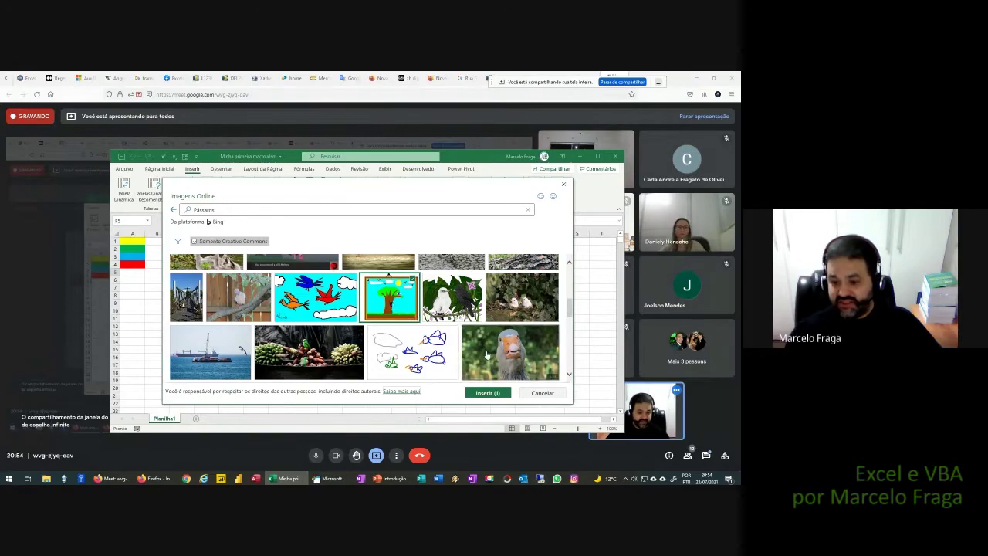
pyautogui.click(488, 392)
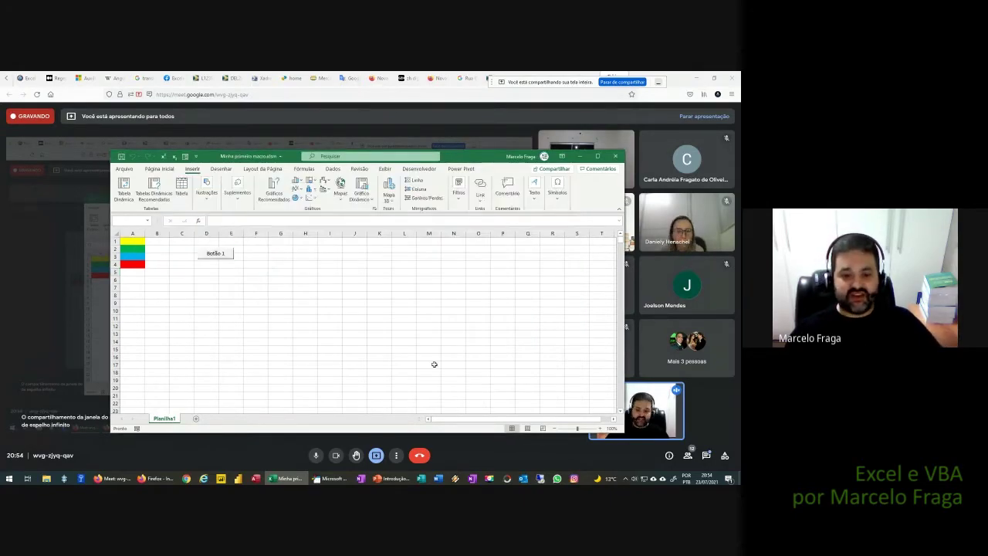
pyautogui.moveTo(441, 267); pyautogui.dragTo(323, 275)
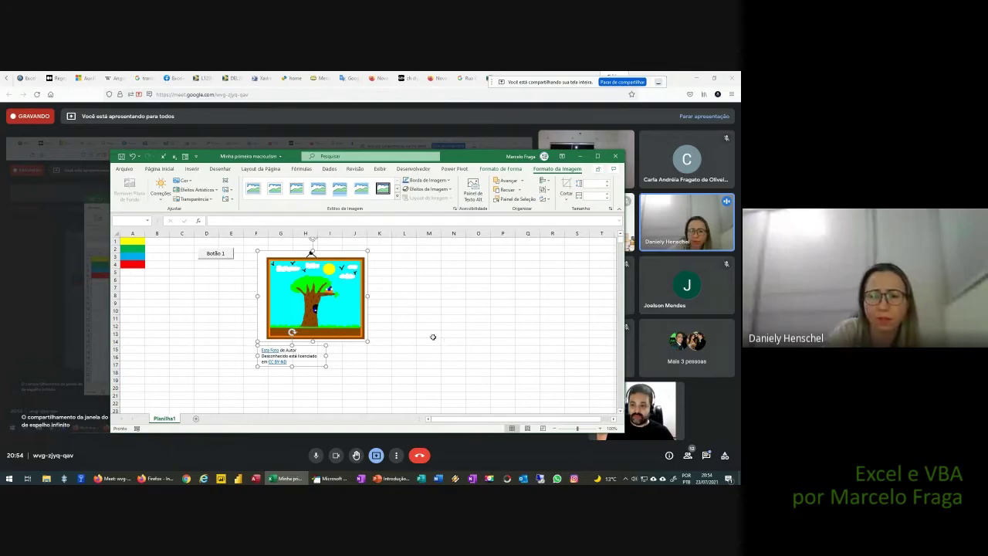
# - View the available sources for inserting images again, then close the list without choosing one
pyautogui.click(193, 170)
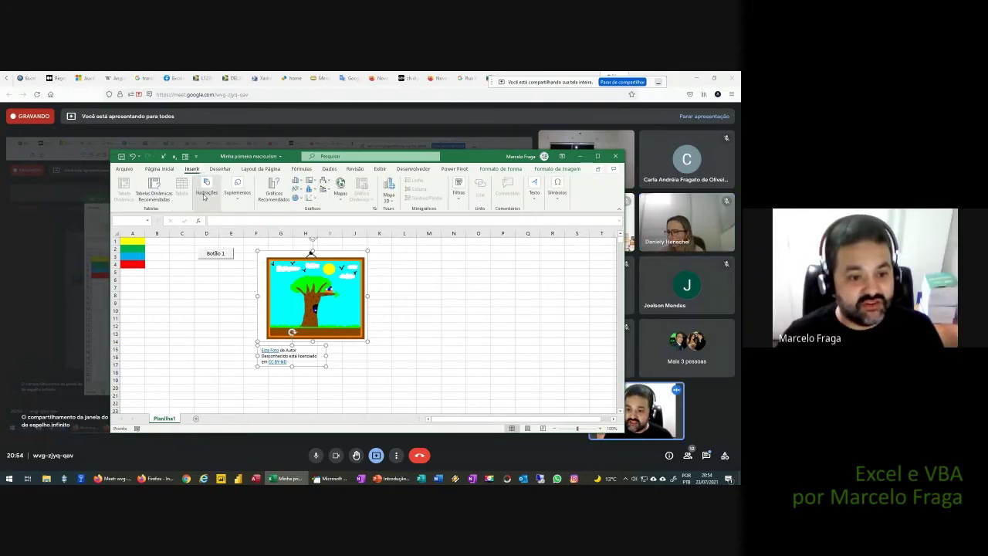
pyautogui.click(206, 190)
pyautogui.click(205, 231)
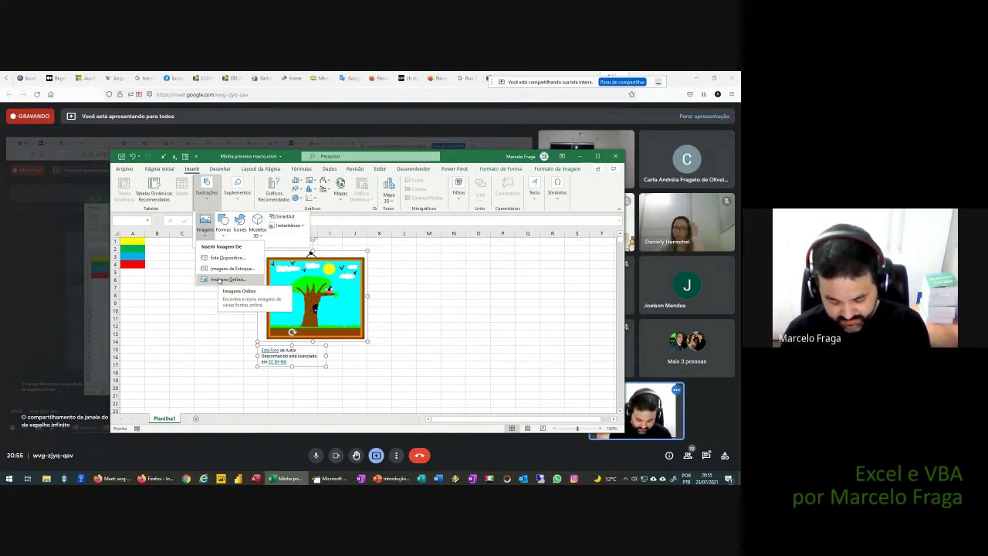
pyautogui.click(401, 308)
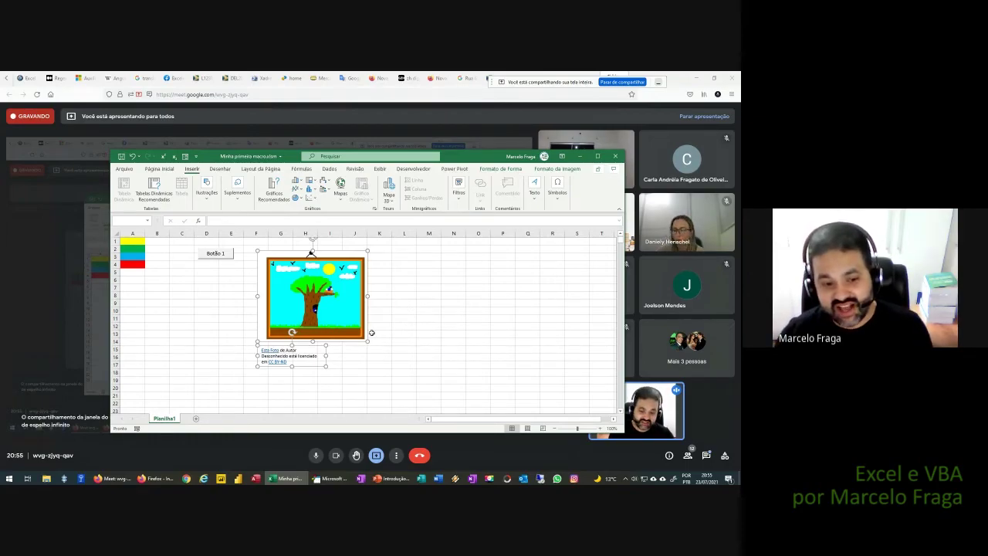
# - Assign MinhaSegundaMacro to the tree picture
pyautogui.rightClick(231, 256)
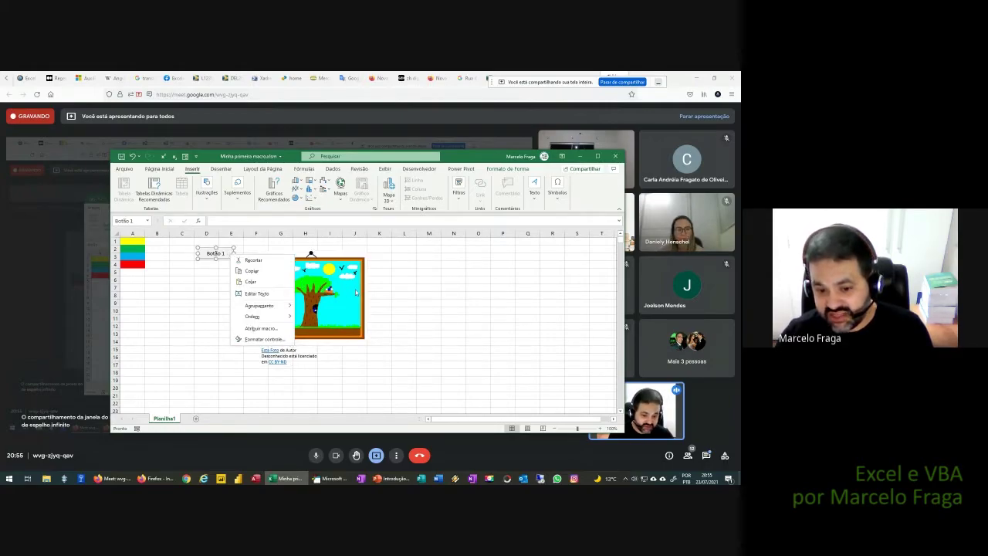
pyautogui.click(348, 292)
pyautogui.rightClick(356, 292)
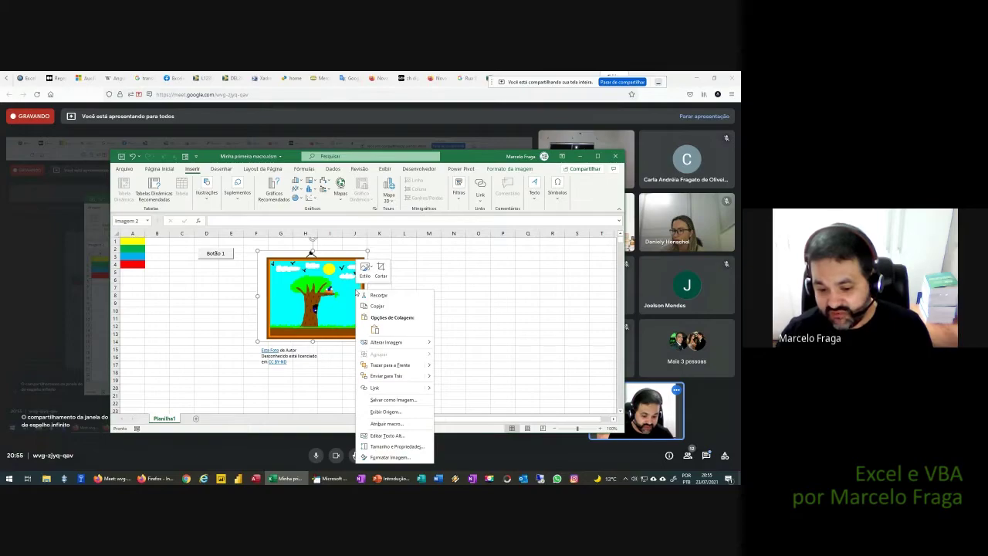
pyautogui.click(400, 425)
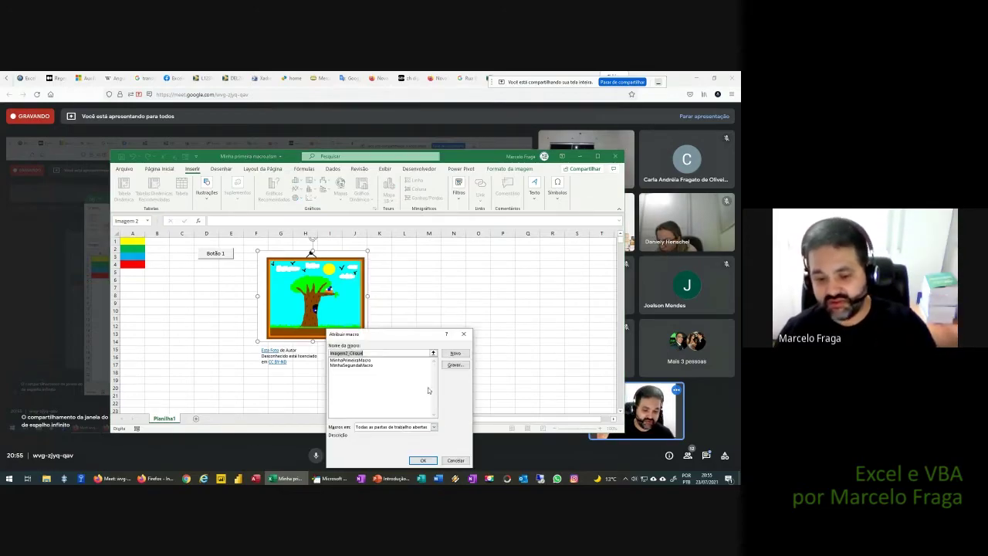
pyautogui.moveTo(423, 348); pyautogui.dragTo(479, 262)
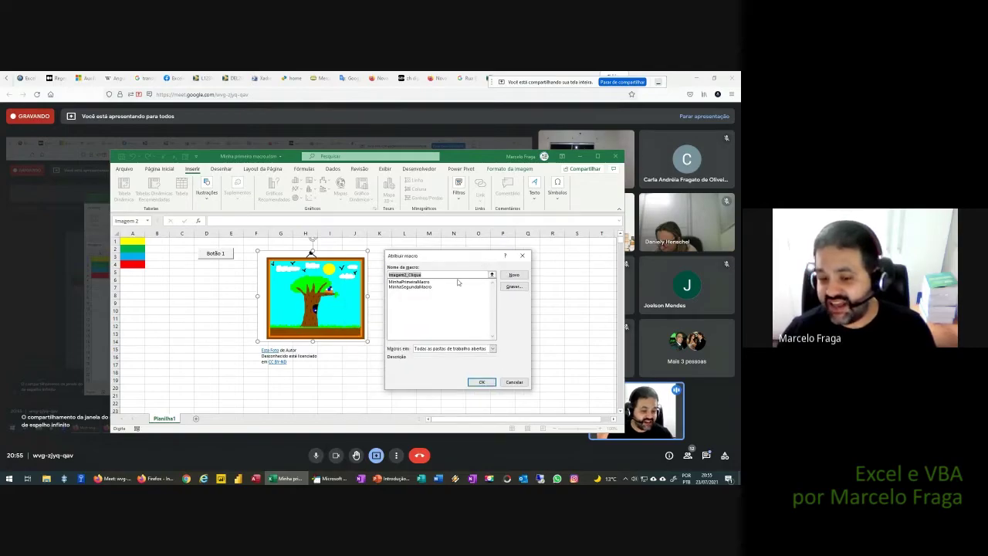
pyautogui.click(417, 287)
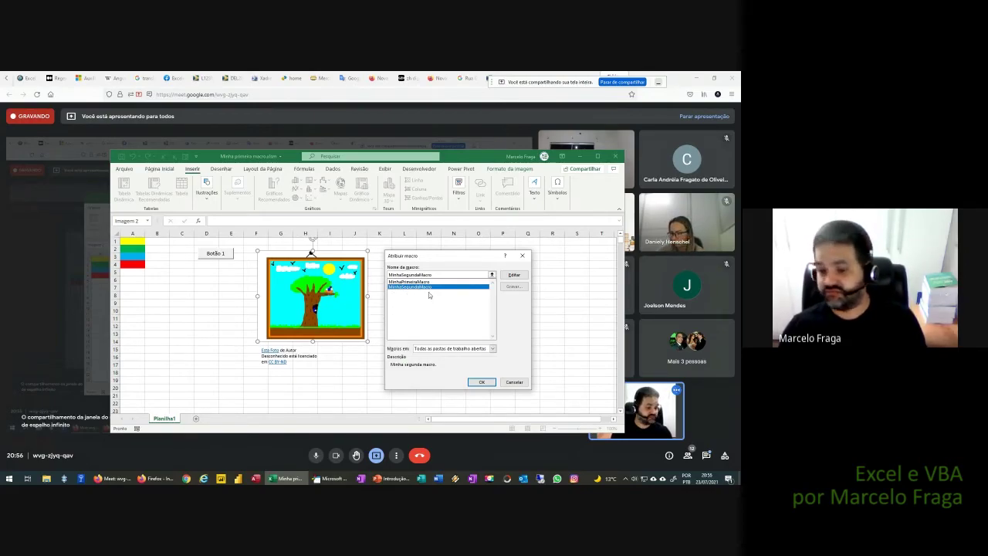
pyautogui.click(480, 383)
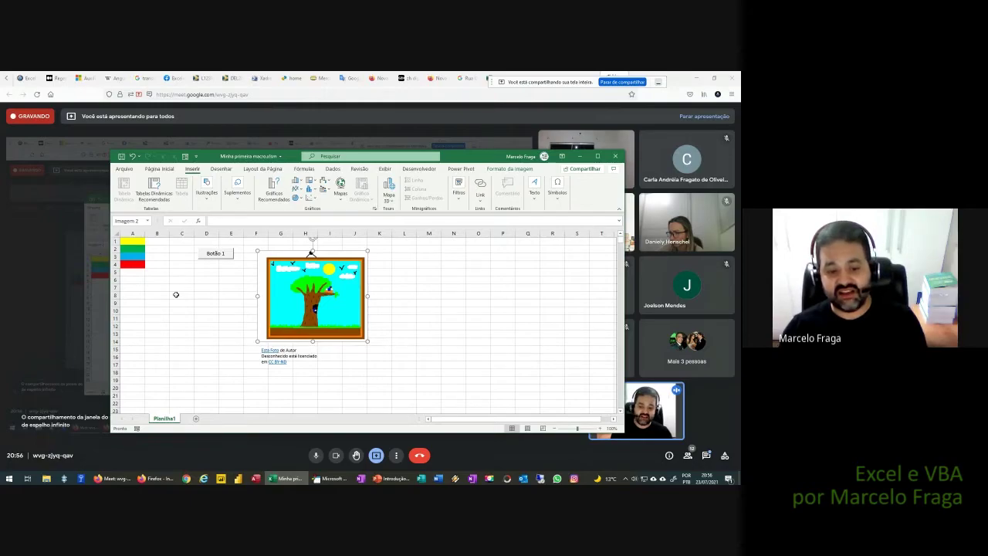
# - Starting from cell D7, run the tree picture's macro four times in a row
pyautogui.click(198, 288)
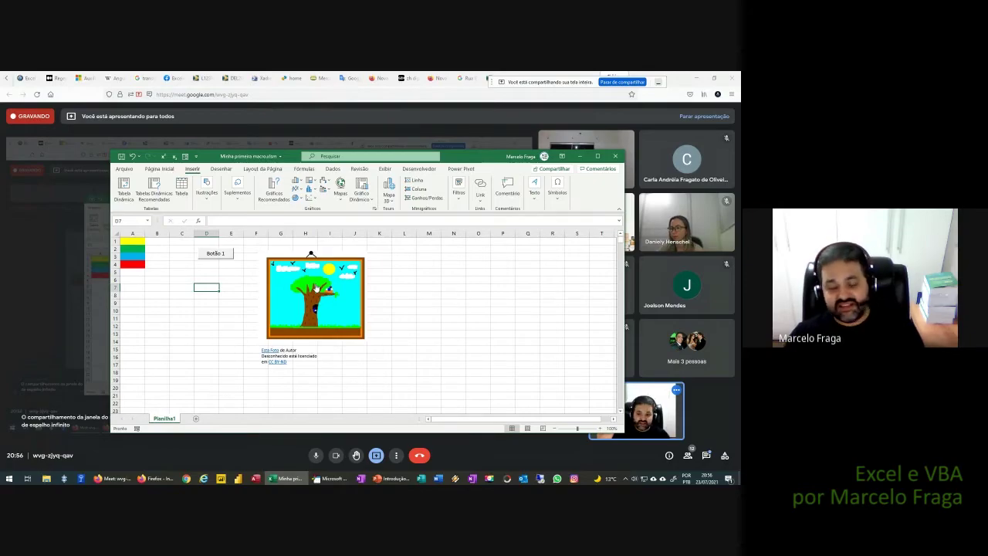
pyautogui.click(315, 287)
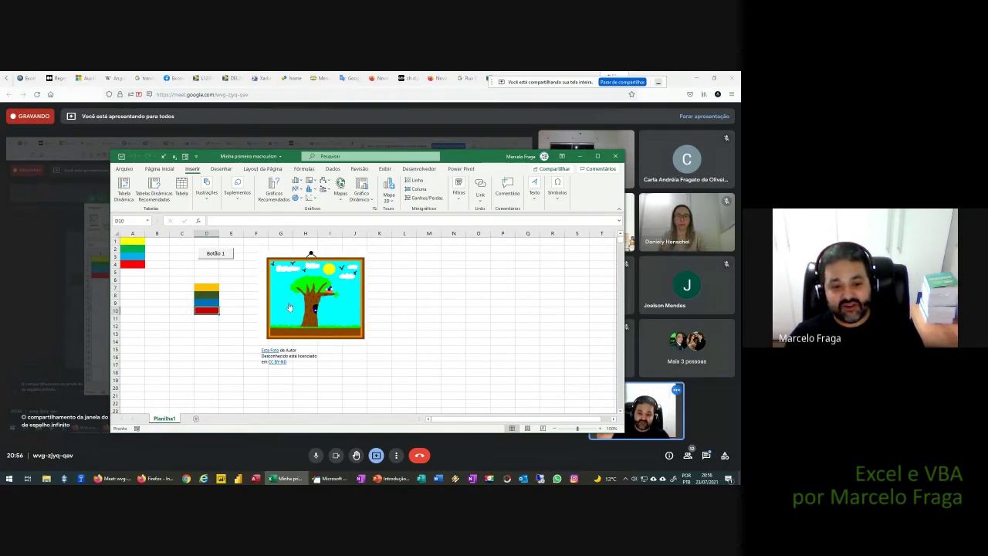
pyautogui.click(292, 306)
pyautogui.click(293, 306)
pyautogui.click(292, 306)
# - Select cell B9 and run the tree picture's macro twice from there
pyautogui.click(158, 303)
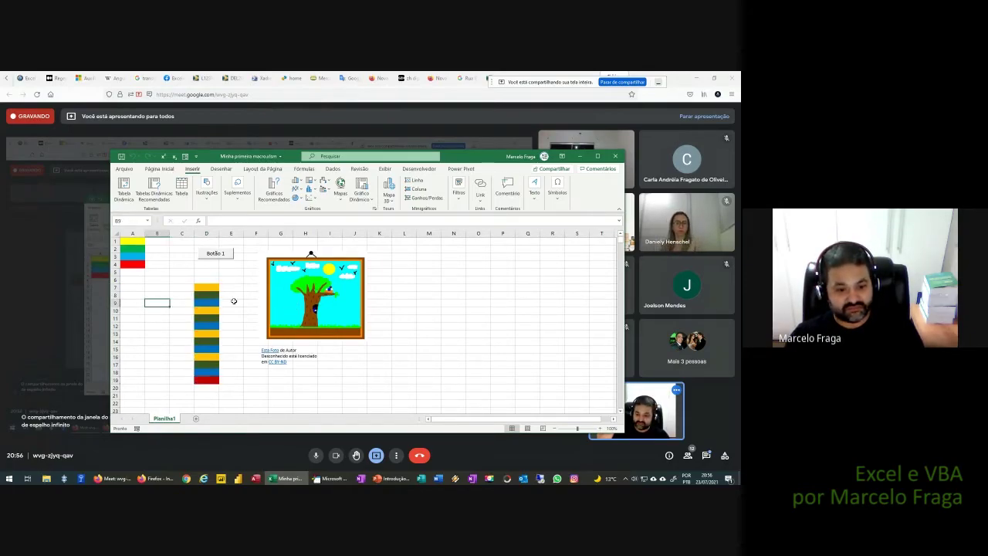
pyautogui.click(289, 294)
pyautogui.click(289, 294)
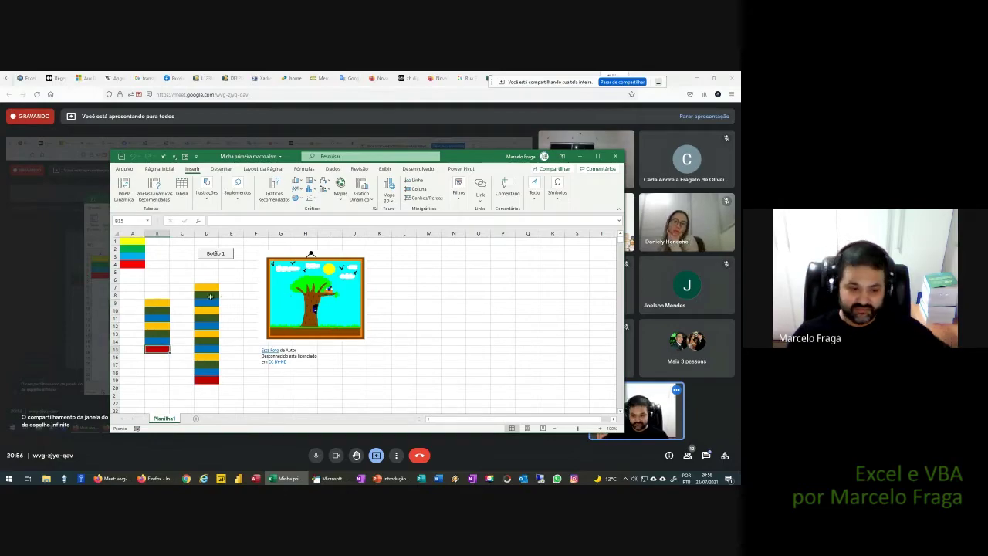
# - Starting from cell C7, run the tree picture's macro twice in a row
pyautogui.click(182, 287)
pyautogui.click(301, 304)
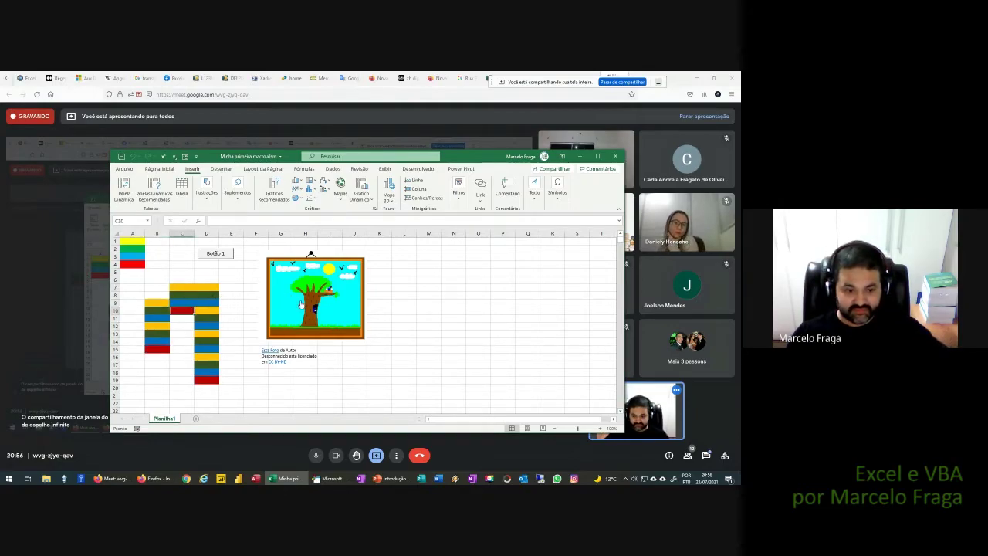
pyautogui.click(301, 304)
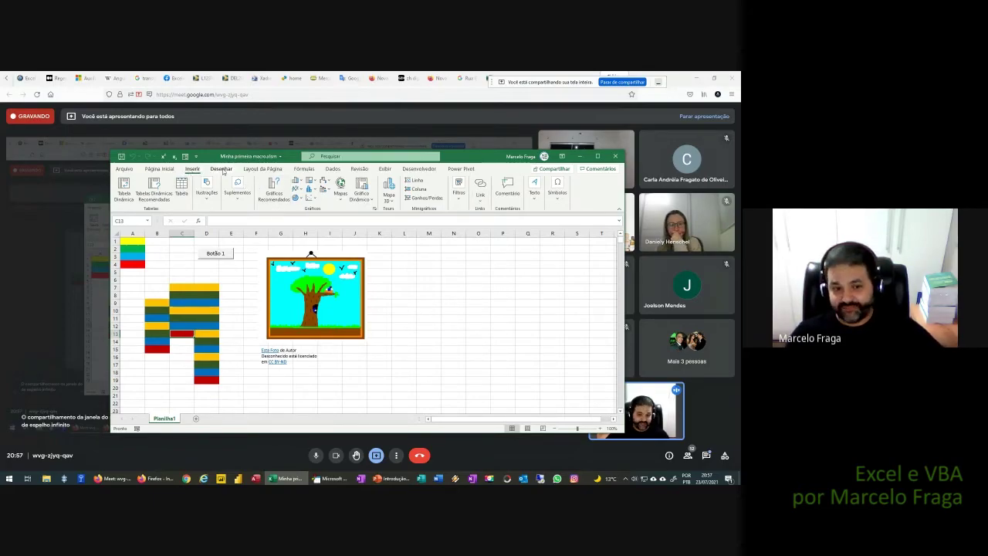
# - Add MinhaSegundaMacro from the workbook's macros to the Quick Access Toolbar for all documents
pyautogui.click(126, 170)
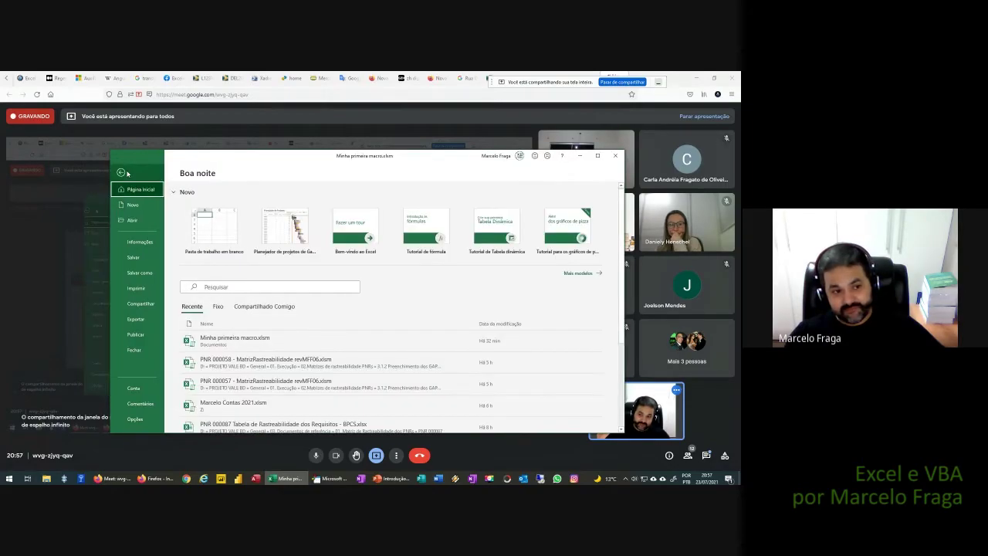
pyautogui.click(135, 419)
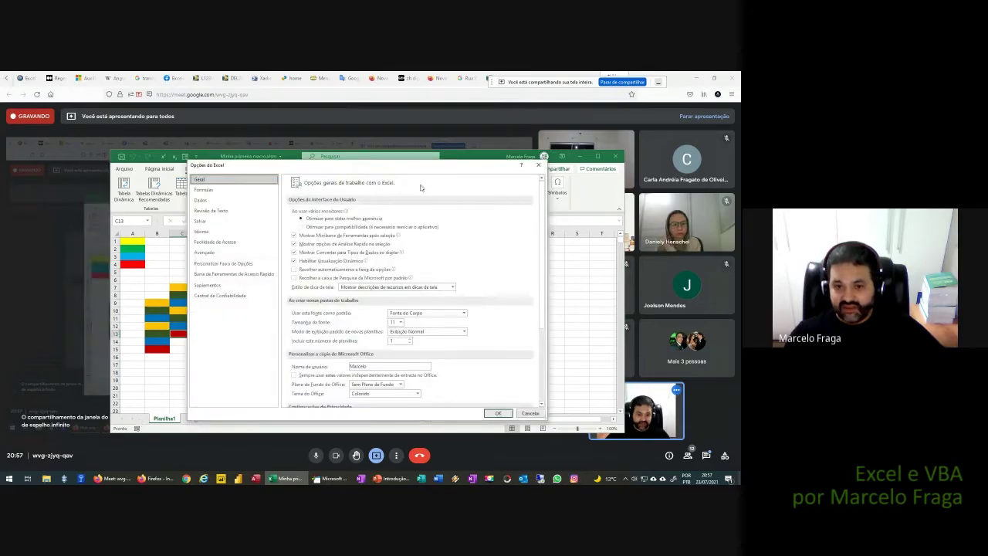
pyautogui.moveTo(416, 169); pyautogui.dragTo(425, 178)
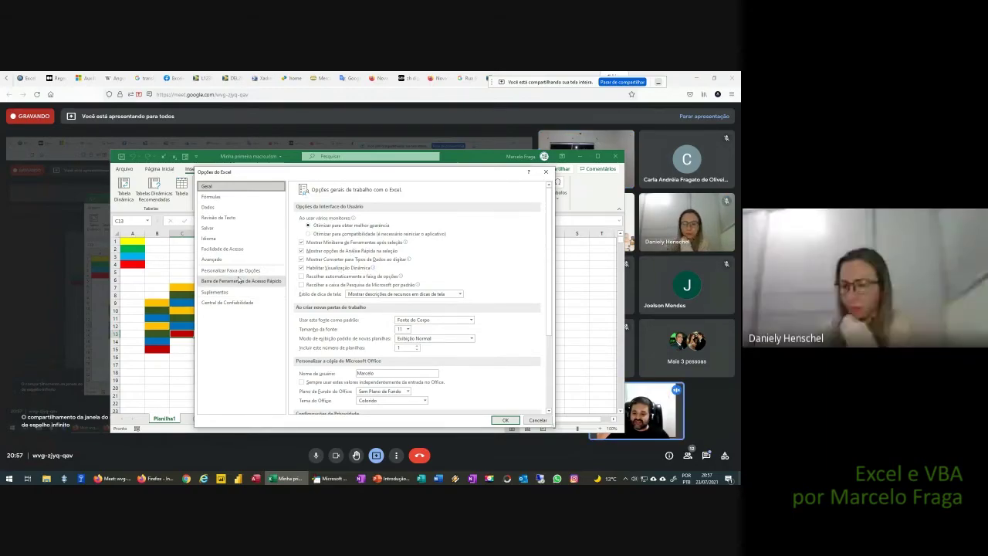
pyautogui.click(236, 283)
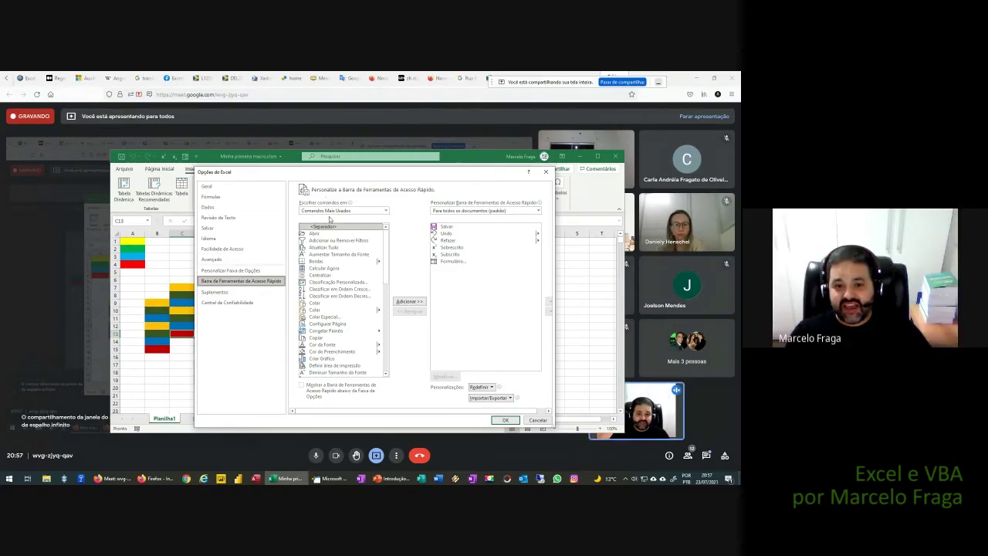
pyautogui.click(385, 211)
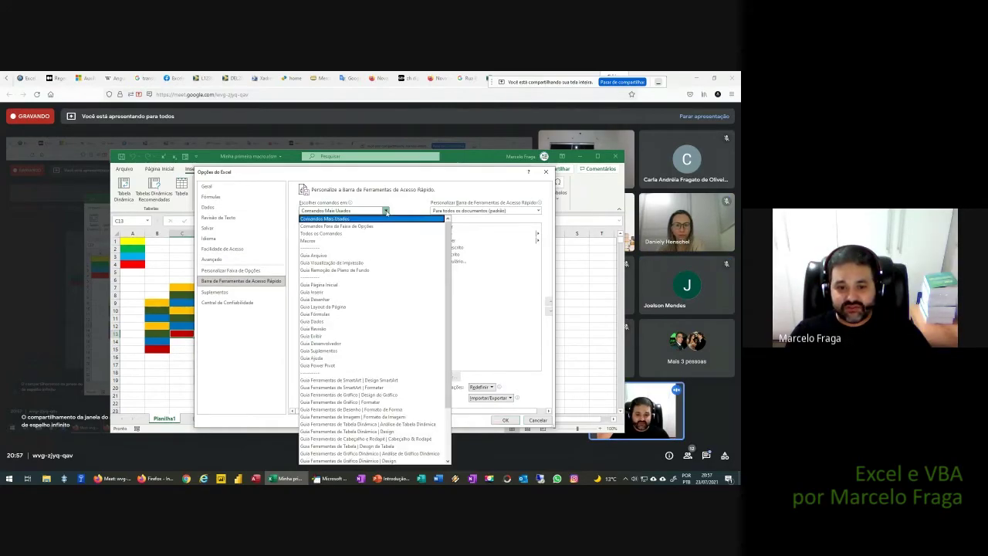
pyautogui.click(341, 241)
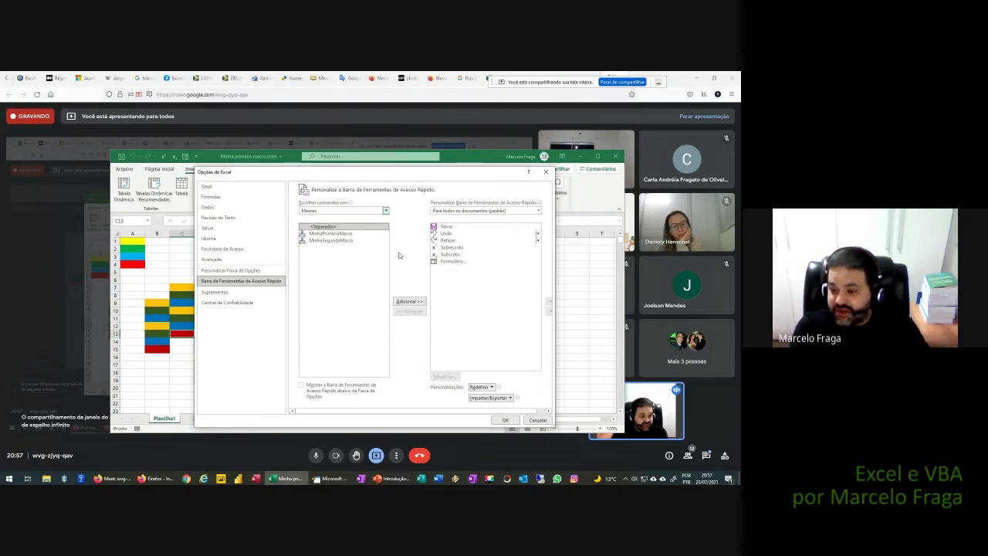
pyautogui.click(334, 241)
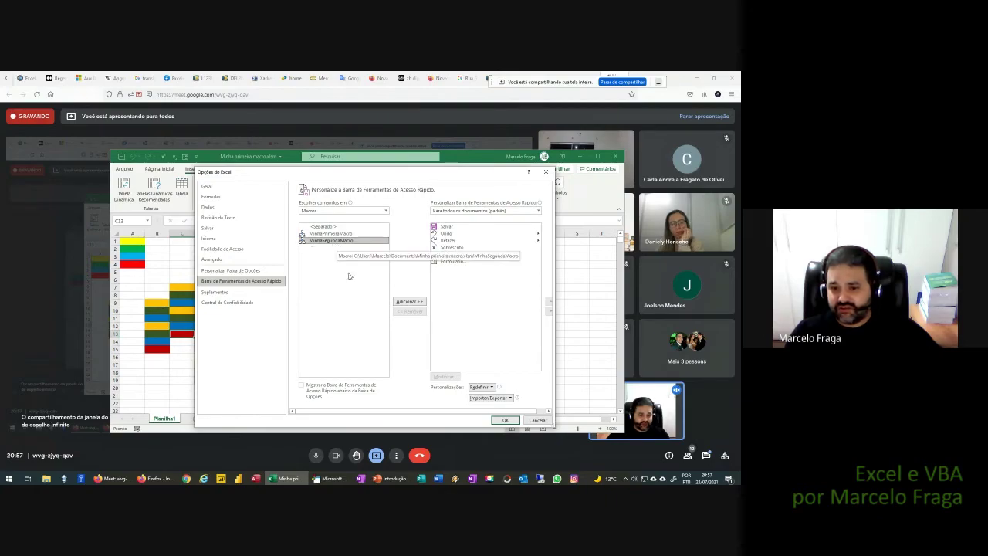
pyautogui.click(412, 302)
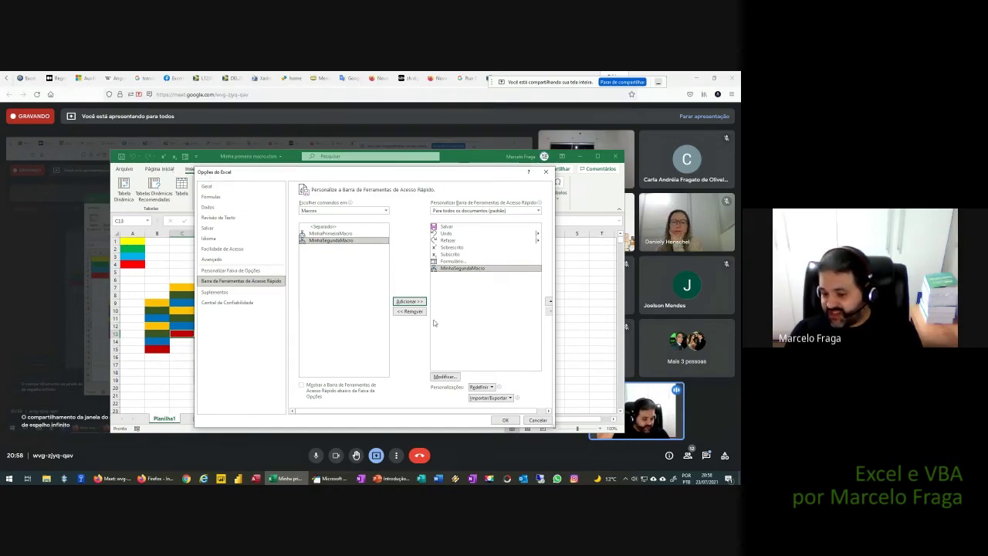
# - Give MinhaSegundaMacro's Quick Access command the bird symbol and apply the toolbar customization
pyautogui.click(445, 377)
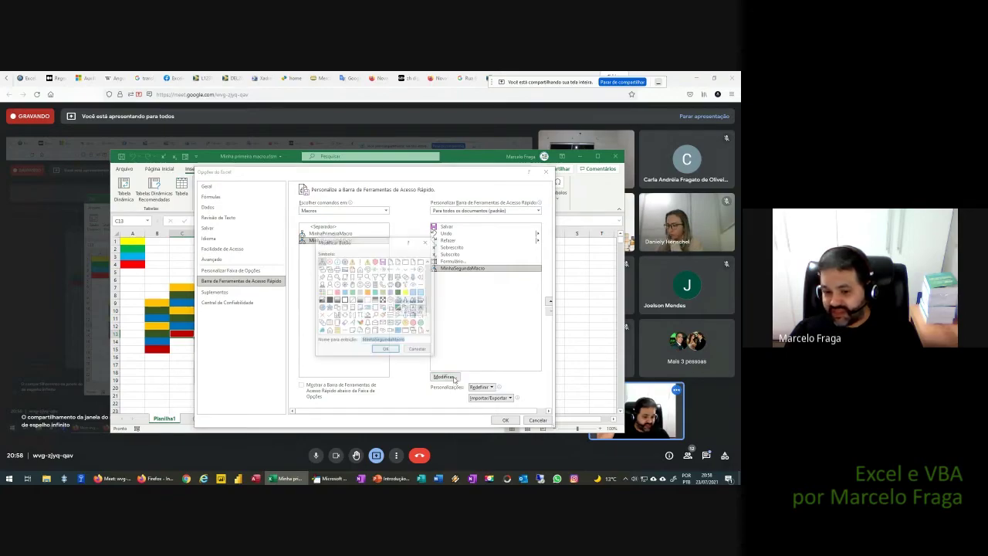
pyautogui.scroll(-3, 430, 313)
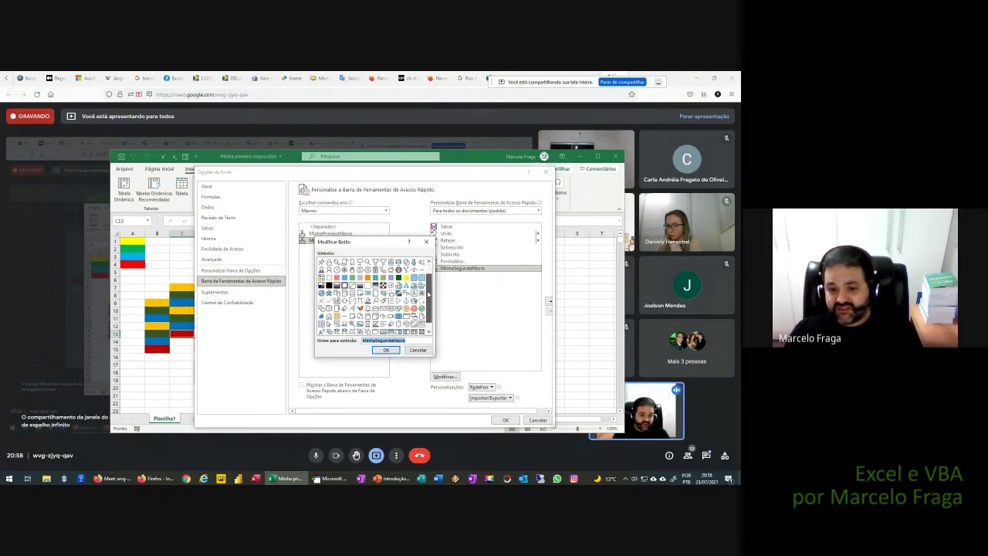
pyautogui.scroll(3, 430, 309)
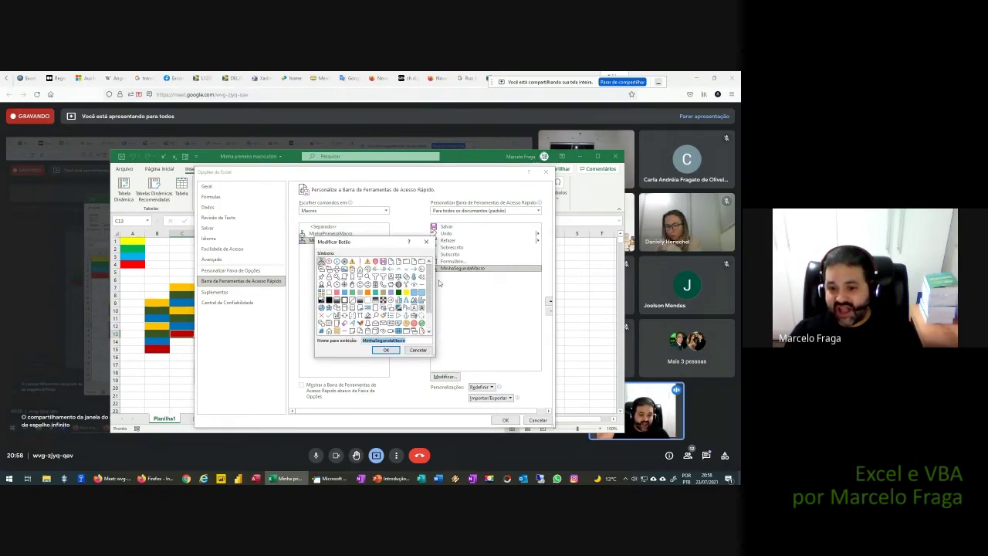
pyautogui.scroll(-3, 430, 322)
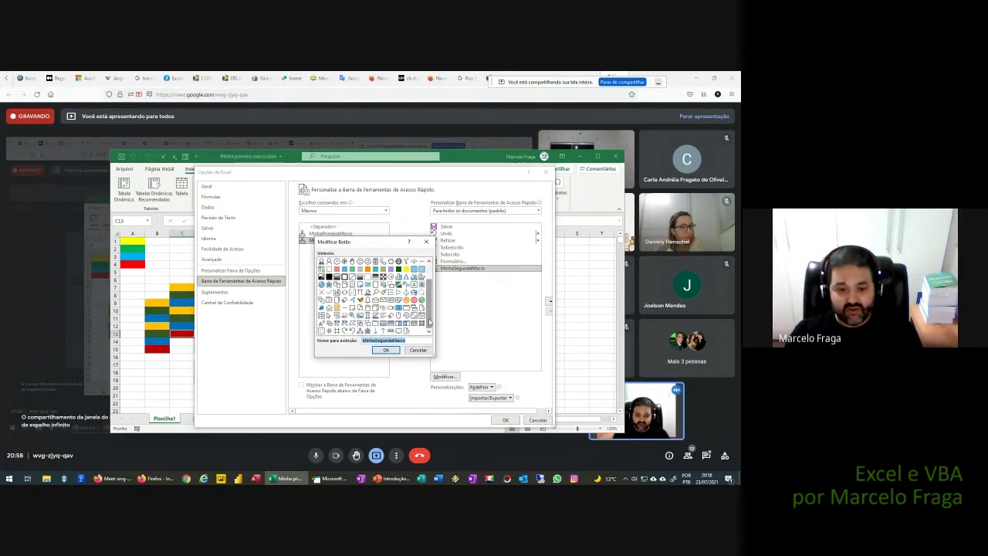
pyautogui.scroll(3, 430, 294)
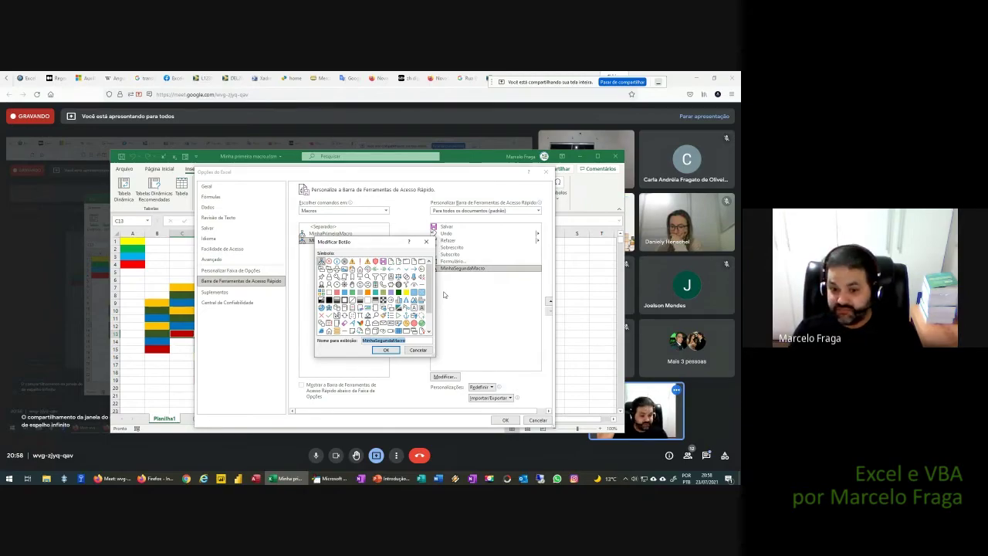
pyautogui.click(359, 323)
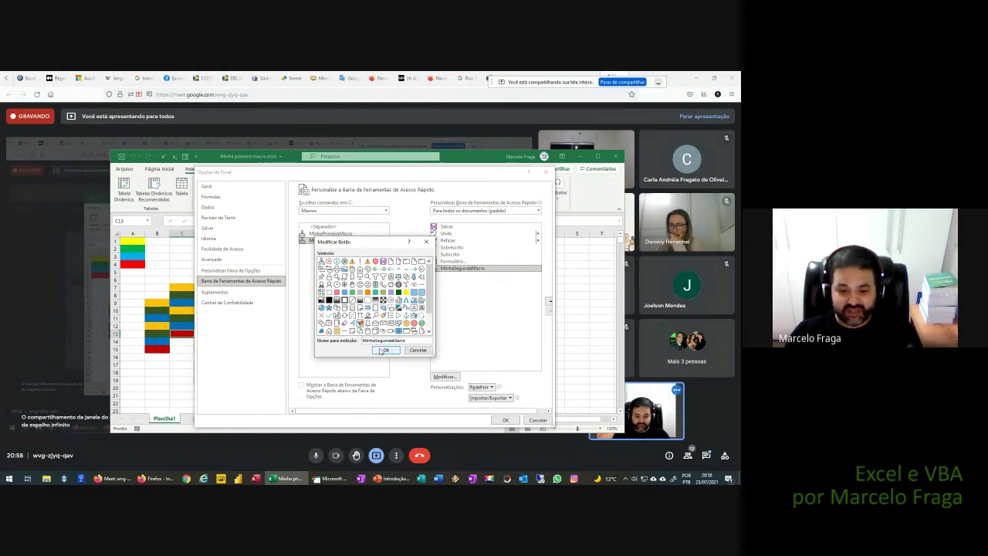
pyautogui.click(384, 351)
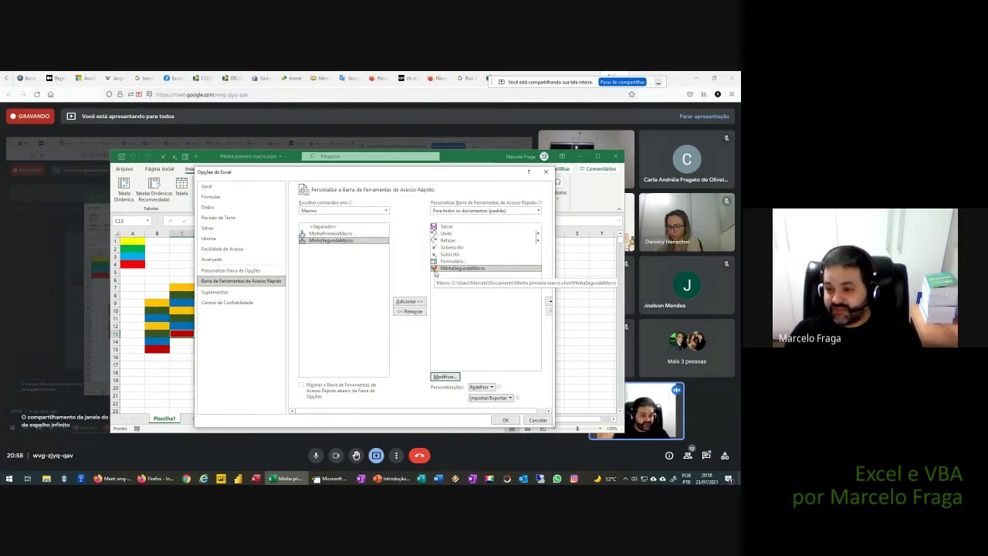
pyautogui.click(505, 421)
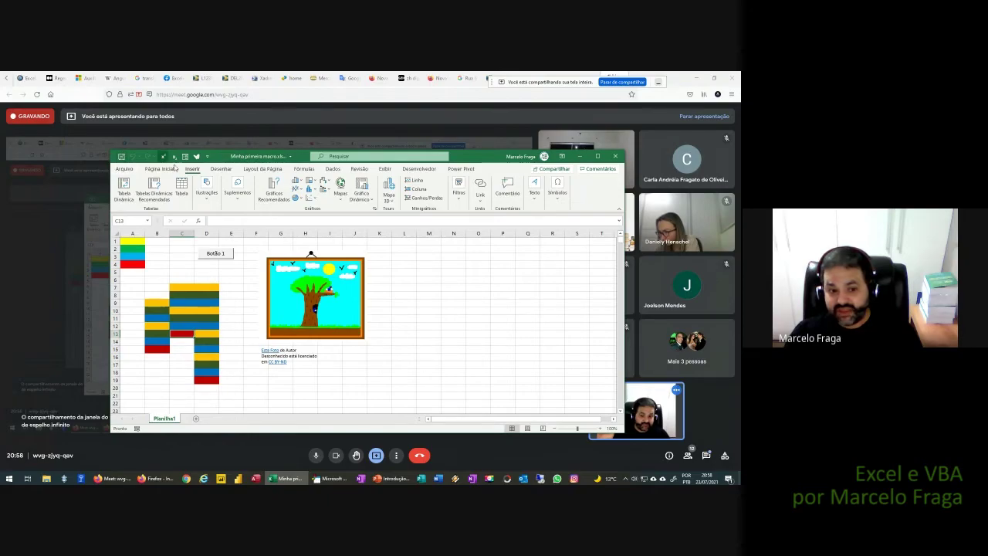
# - Run MinhaSegundaMacro with the bird shortcut once each from cells M6, O10, K16 and M14
pyautogui.click(421, 279)
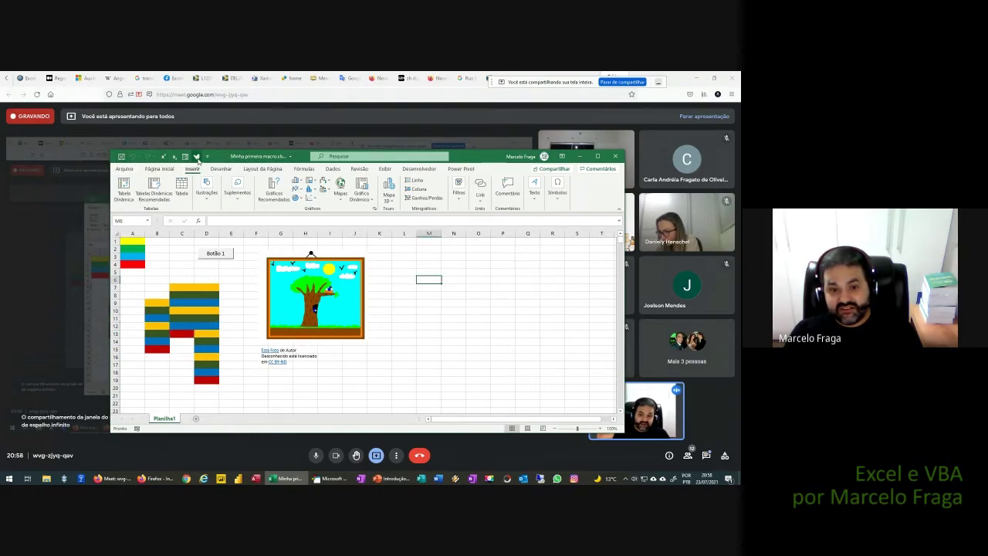
pyautogui.click(196, 156)
pyautogui.click(479, 312)
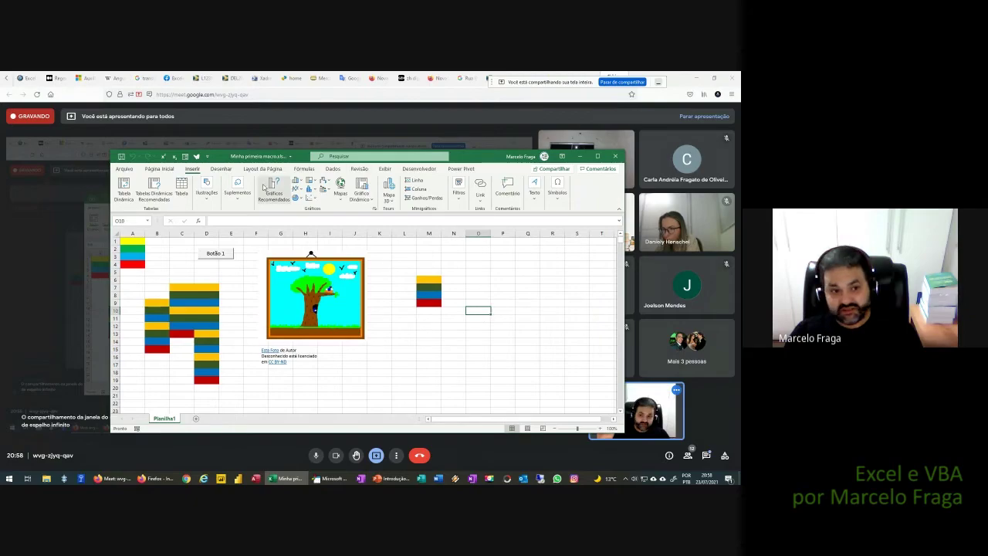
pyautogui.click(196, 156)
pyautogui.click(379, 356)
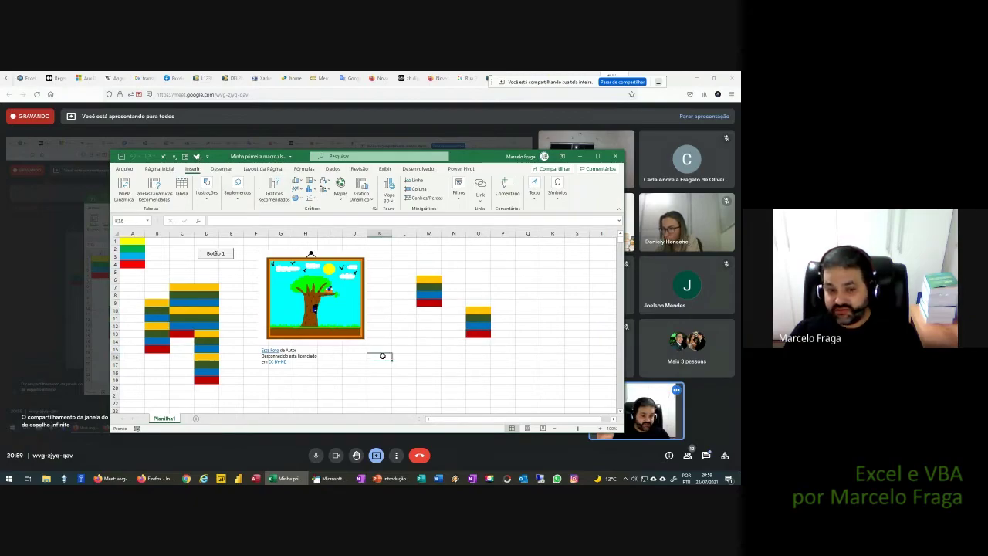
pyautogui.click(196, 156)
pyautogui.click(428, 341)
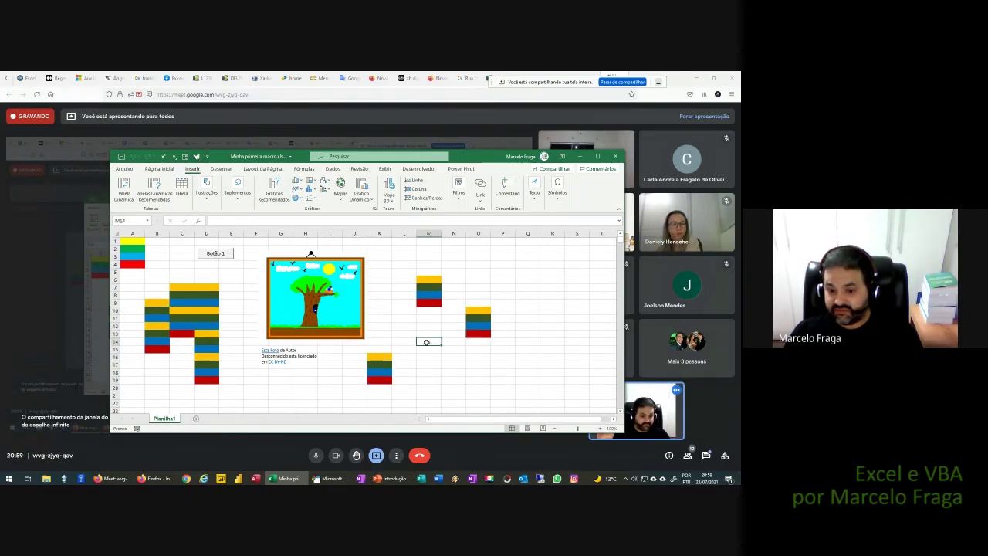
pyautogui.click(196, 156)
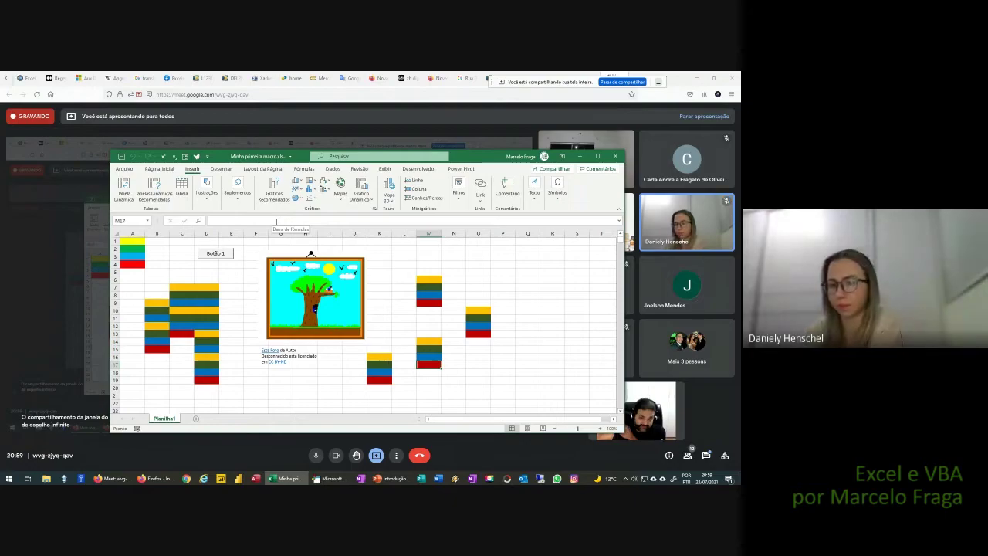
# - In the ribbon customization options, create a new custom tab after the Inserir tab
pyautogui.click(126, 173)
pyautogui.click(136, 419)
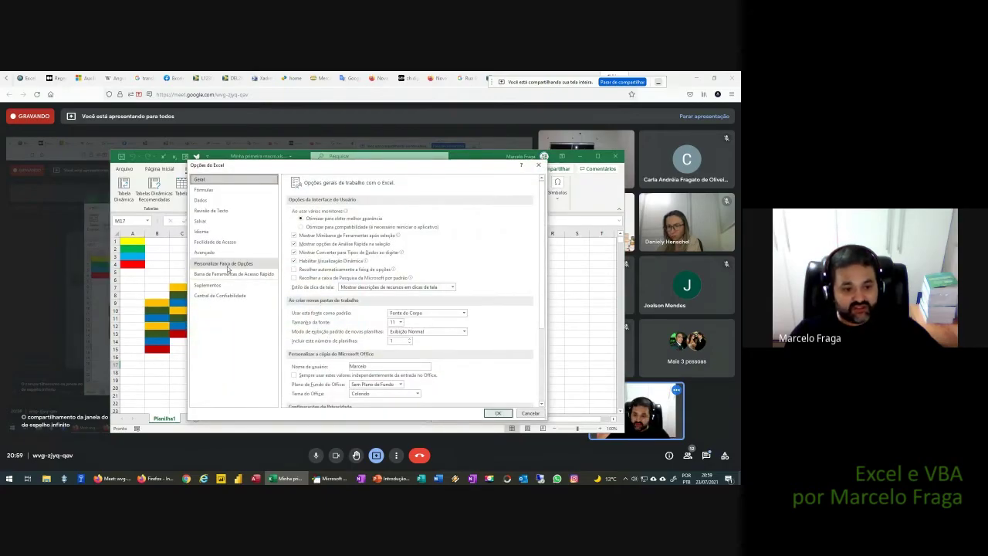
pyautogui.click(227, 267)
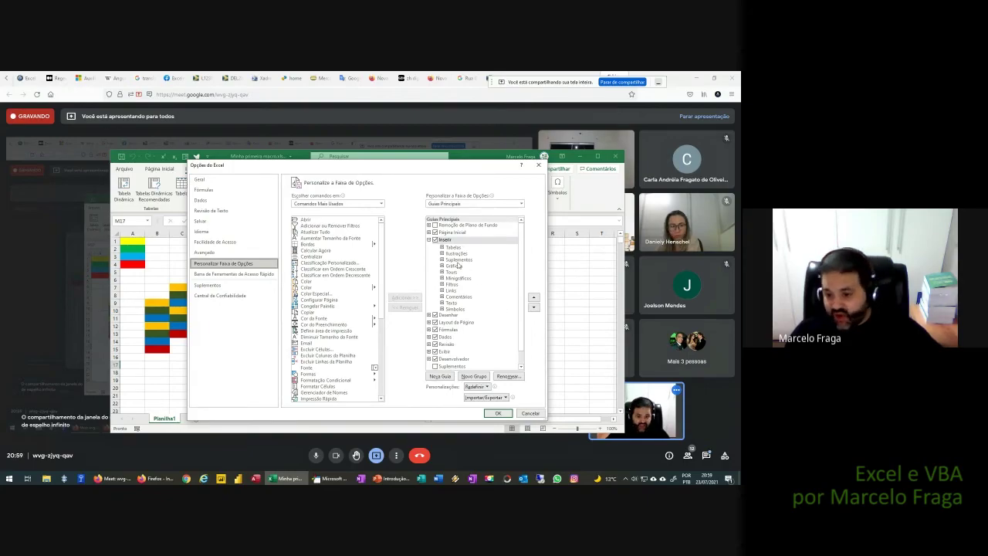
pyautogui.click(430, 241)
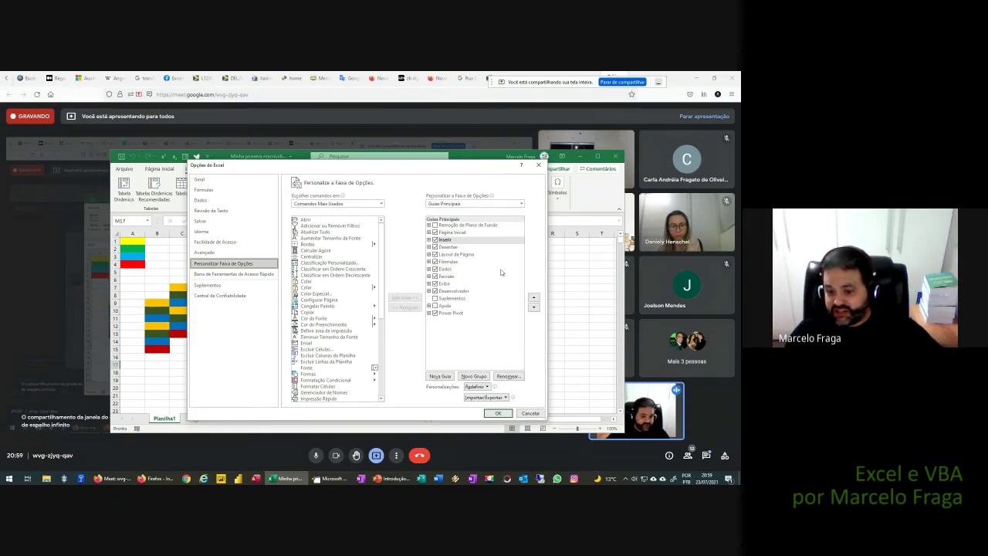
pyautogui.click(439, 377)
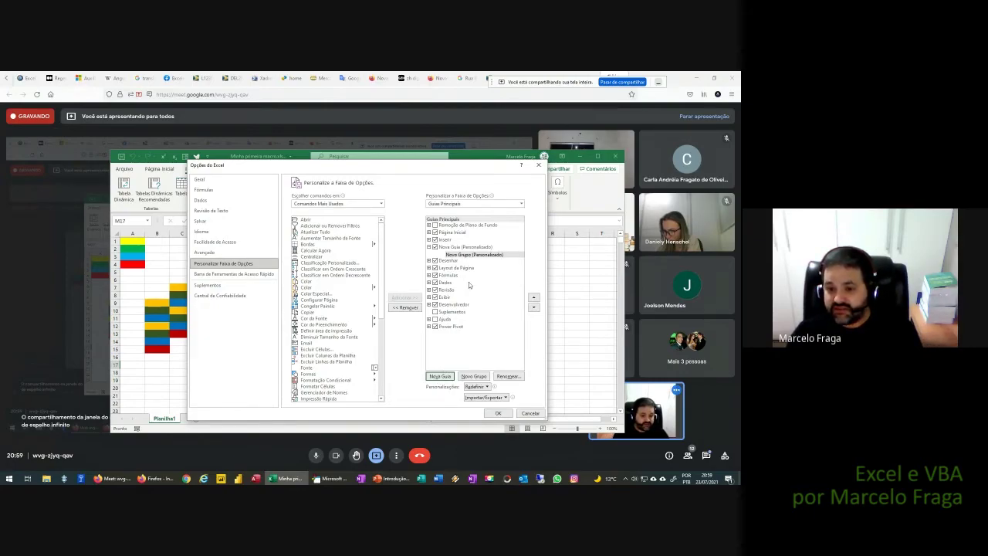
# - Remove the new custom tab's default group and move the tab to the end of the list, below Power Pivot
pyautogui.moveTo(469, 261); pyautogui.dragTo(435, 259)
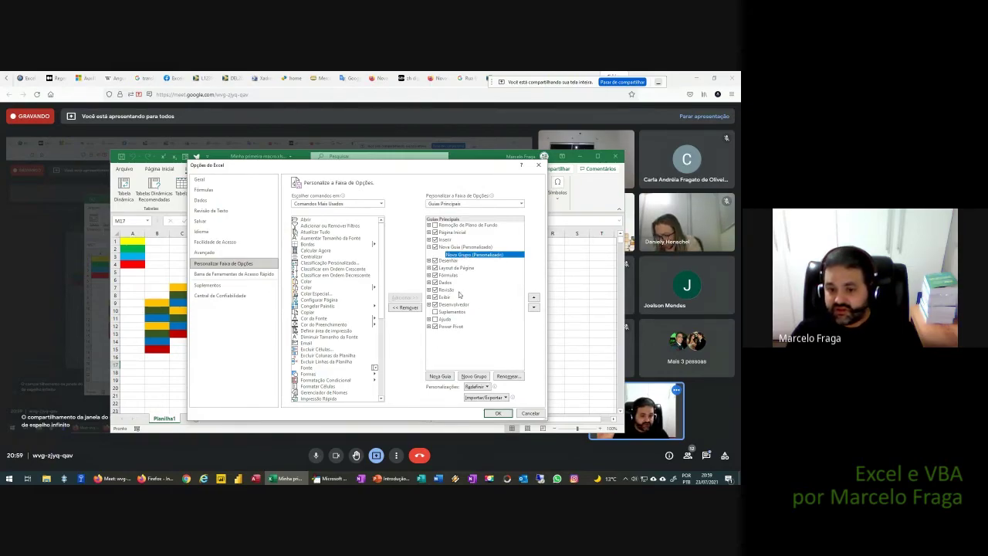
pyautogui.click(405, 307)
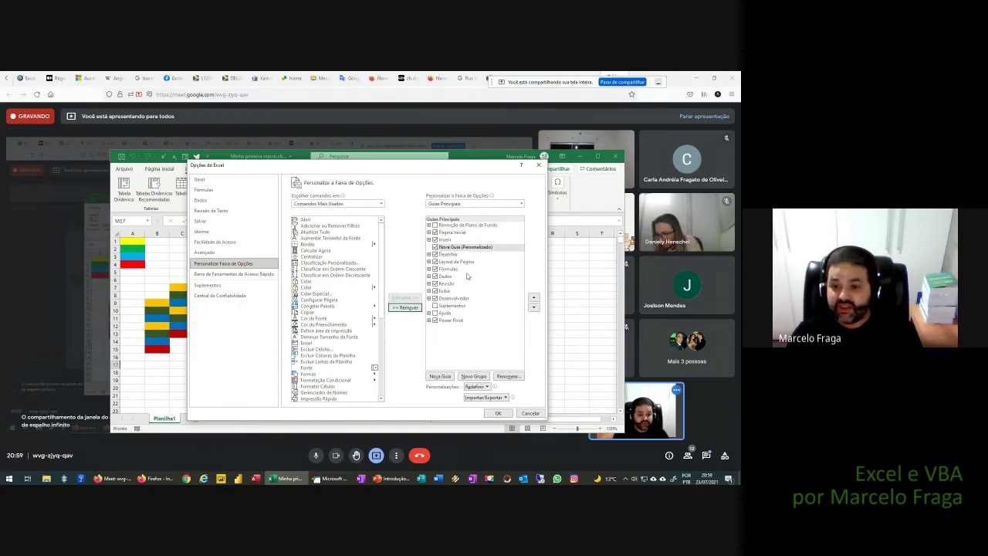
pyautogui.moveTo(464, 247); pyautogui.dragTo(442, 326)
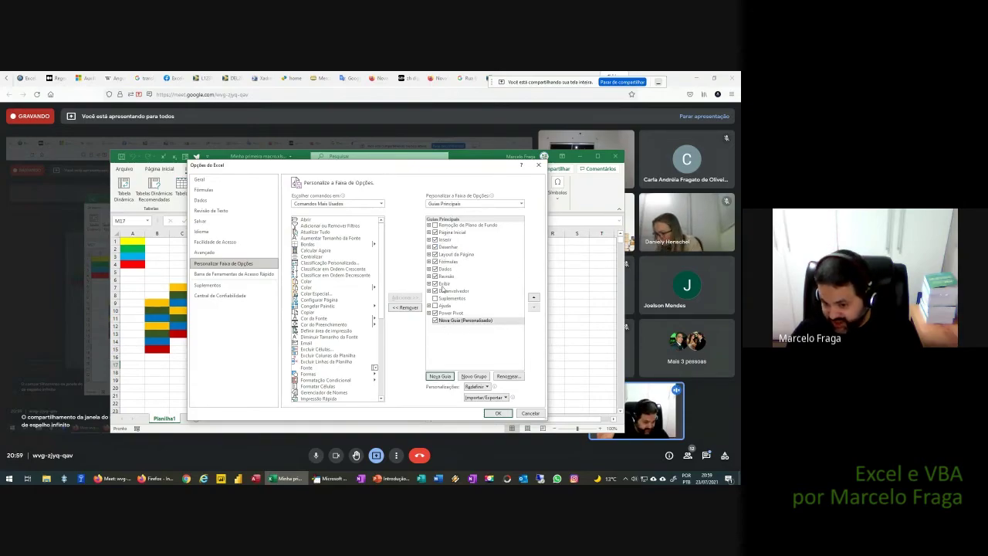
# - Rename the new custom ribbon tab as Minhas Macros
pyautogui.click(464, 321)
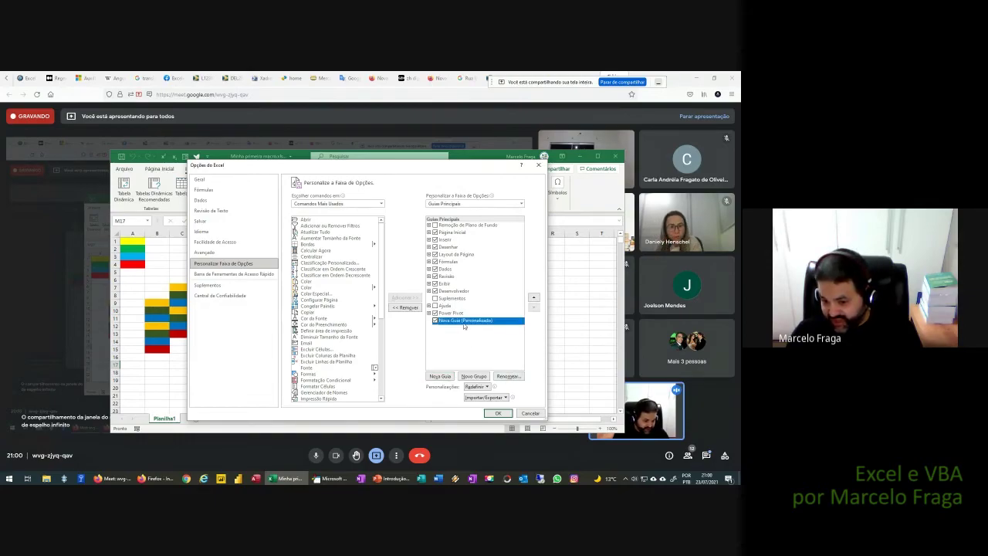
pyautogui.click(507, 376)
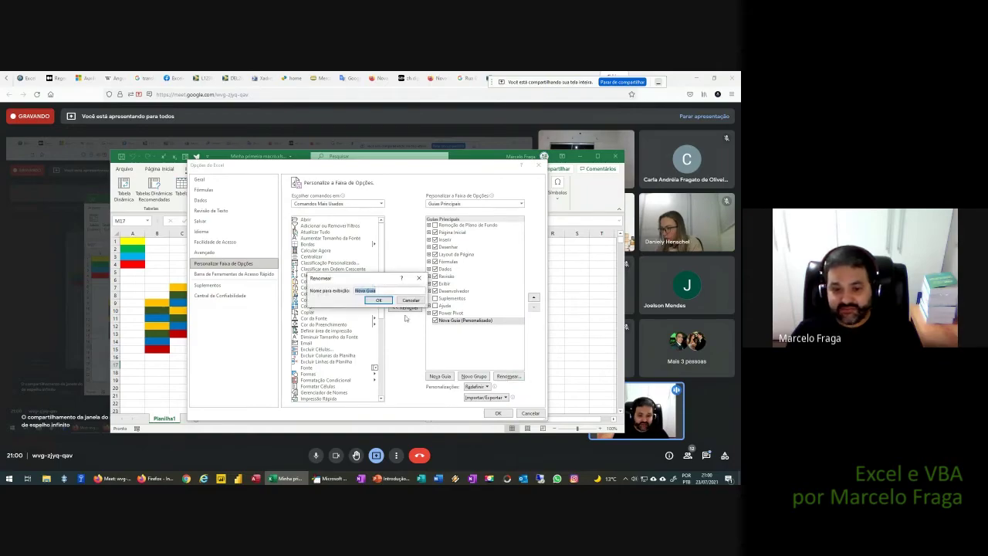
pyautogui.write('Minhas Macros')
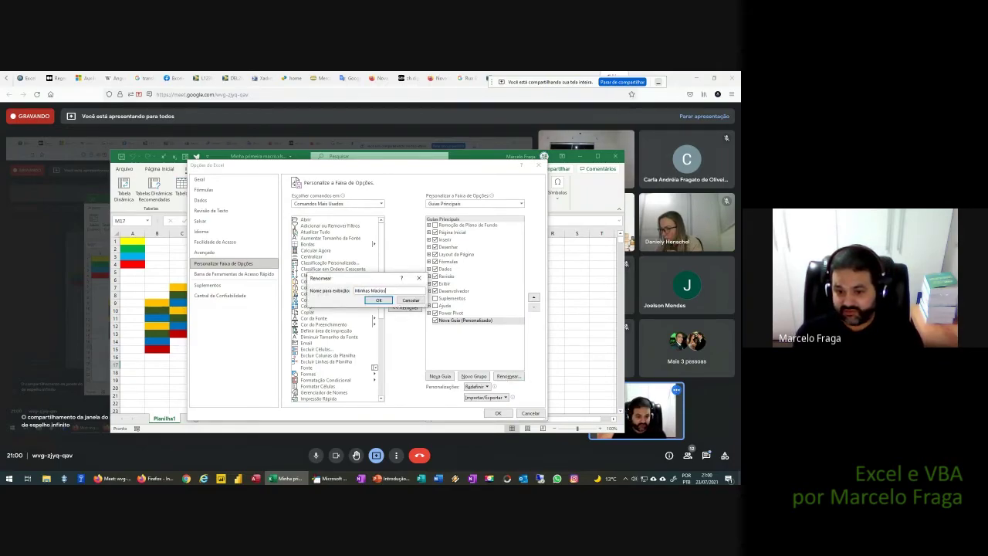
pyautogui.press('Return')
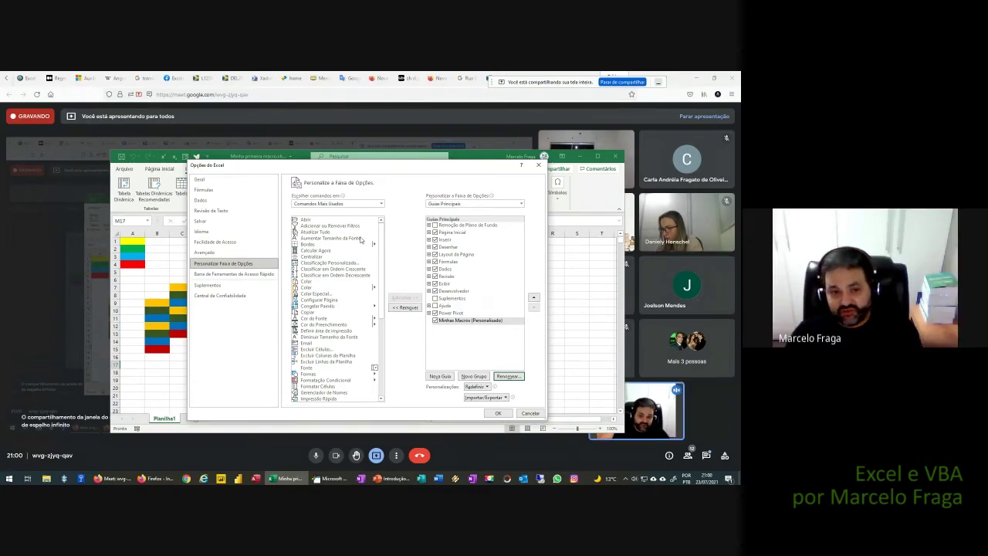
# - List the available macros in the ribbon customization and try to add MinhaPrimeiraMacro directly to the Minhas Macros tab
pyautogui.click(384, 206)
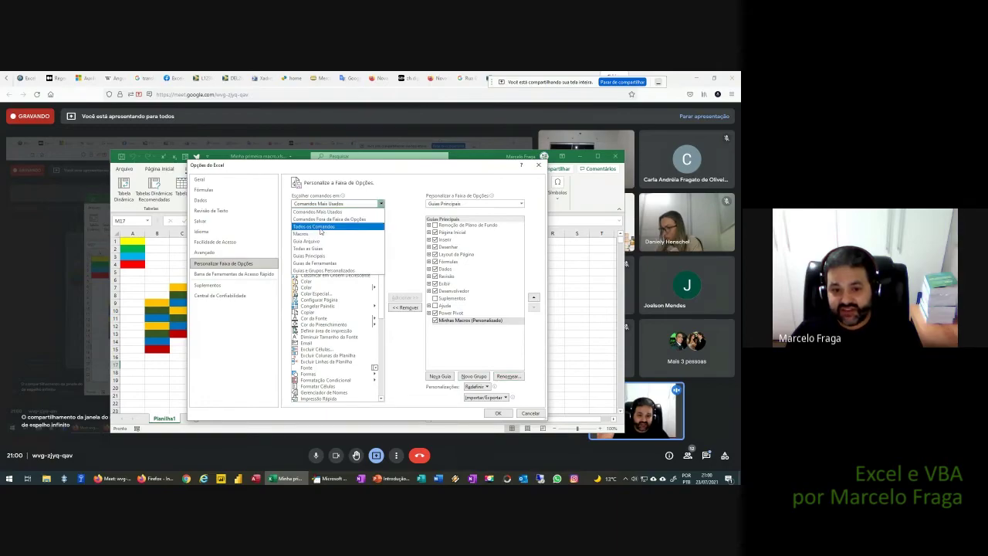
pyautogui.click(315, 236)
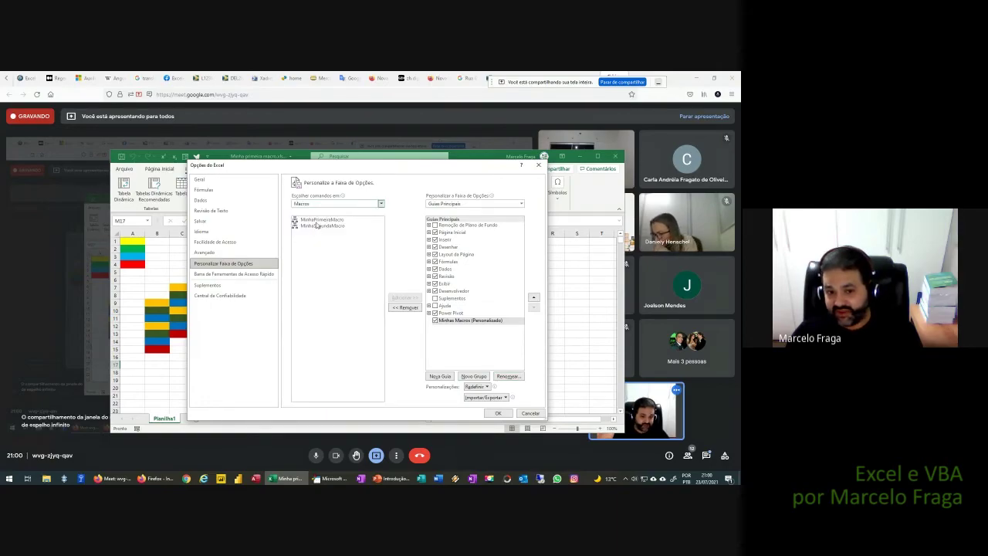
pyautogui.click(471, 320)
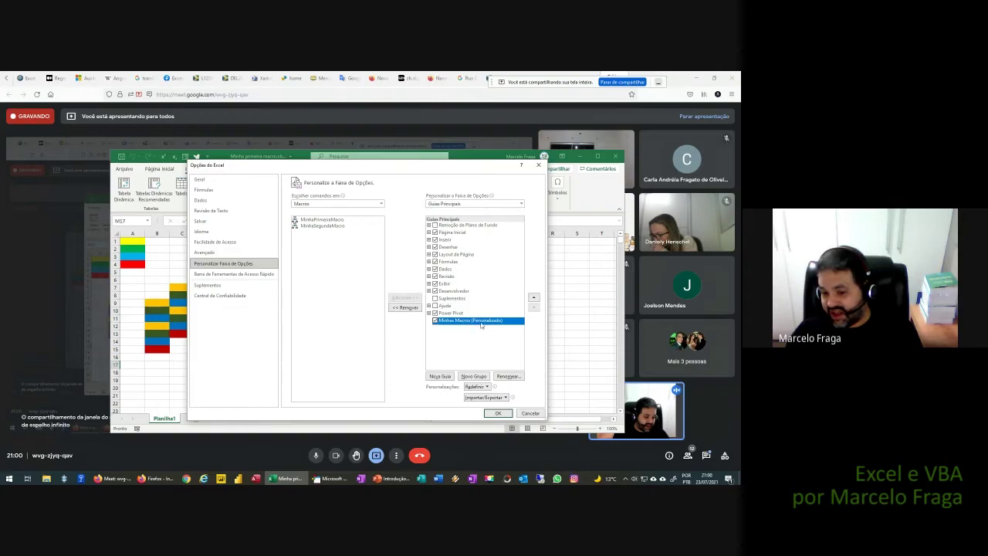
pyautogui.click(321, 220)
pyautogui.click(400, 298)
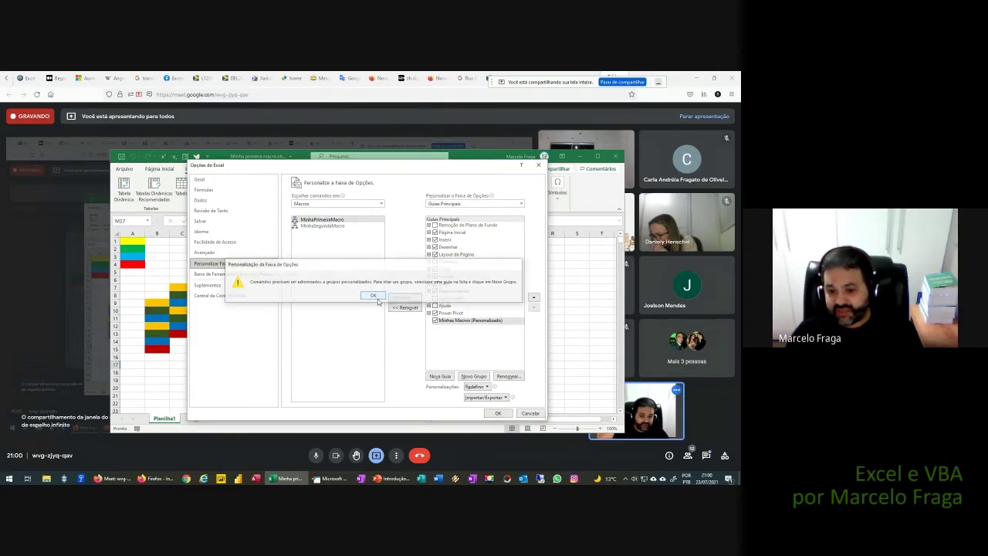
pyautogui.click(376, 298)
# - Create a new group in the Minhas Macros tab and add MinhaPrimeiraMacro and MinhaSegundaMacro to it
pyautogui.click(473, 377)
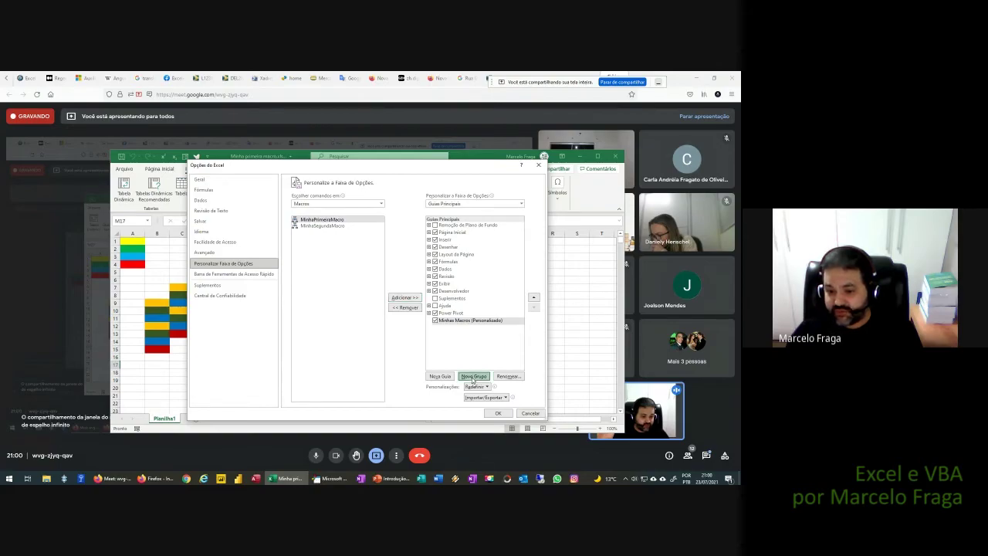
pyautogui.click(464, 328)
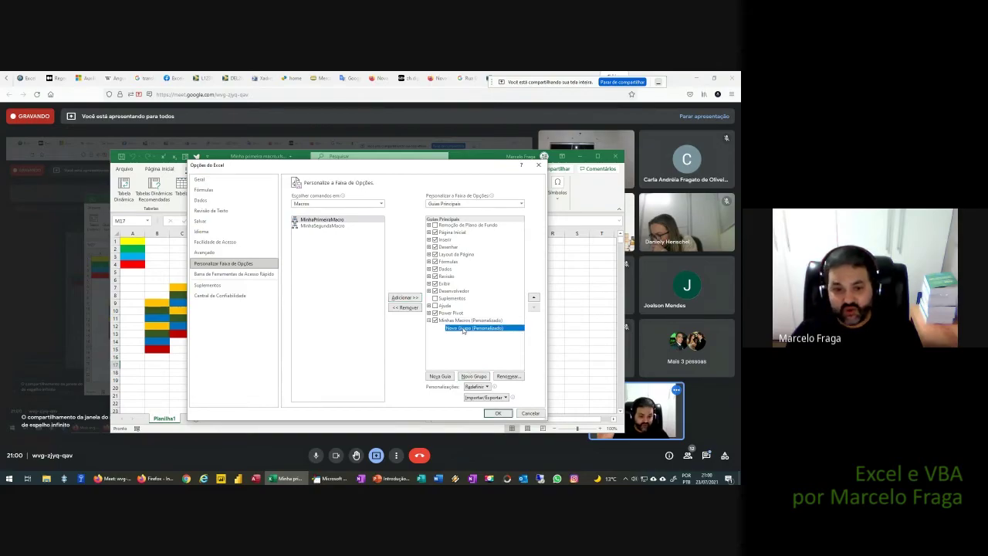
pyautogui.click(404, 298)
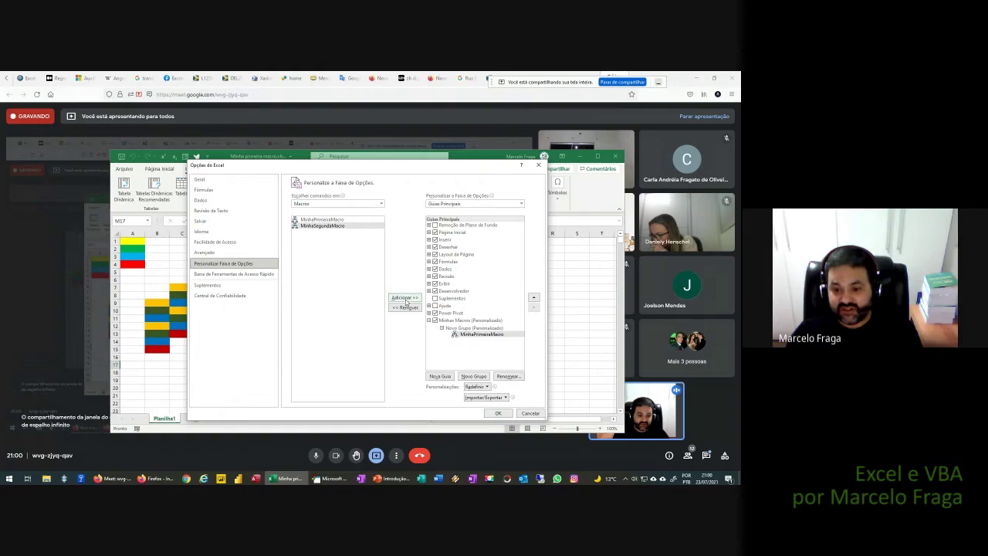
pyautogui.click(404, 298)
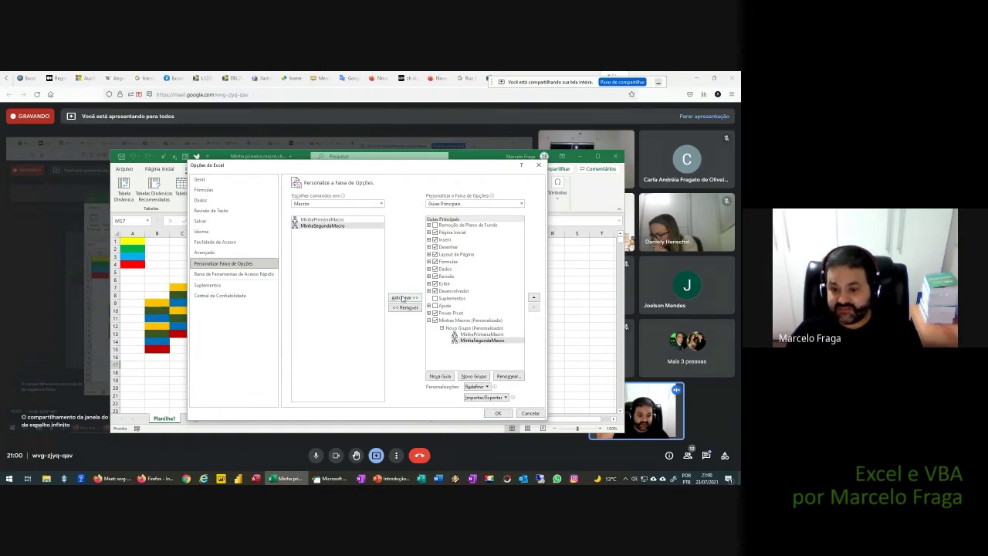
# - Rename the Minhas Macros tab's new group as Macros and apply the ribbon customization
pyautogui.click(467, 328)
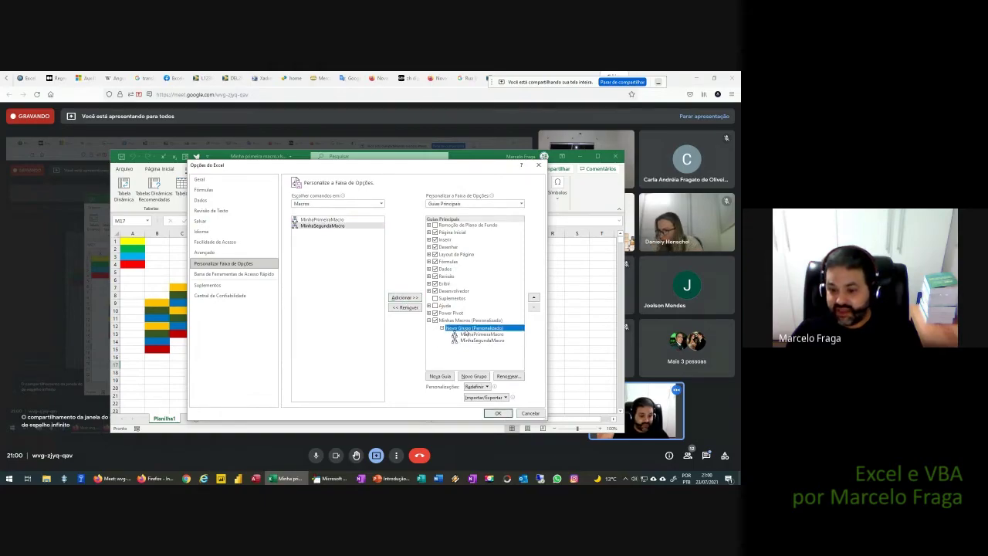
pyautogui.click(508, 376)
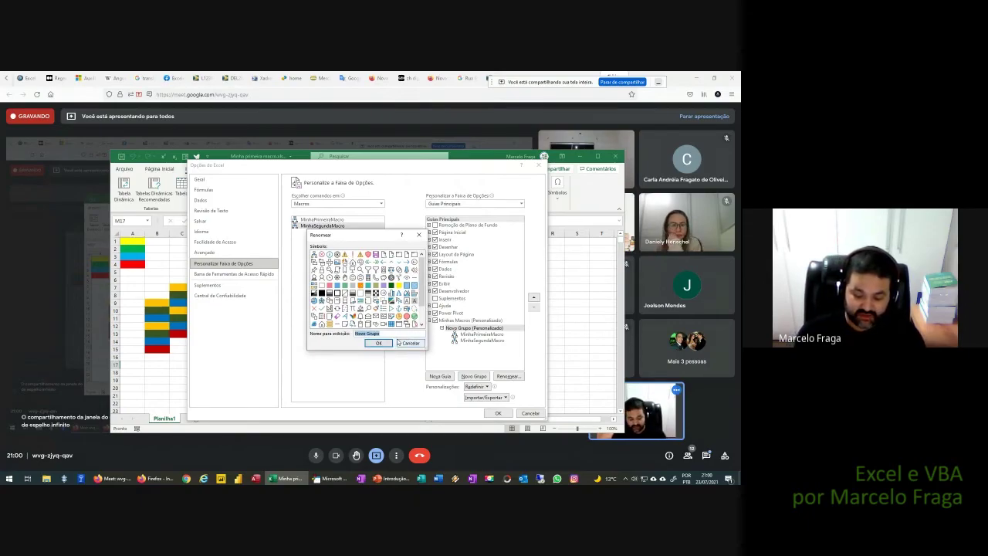
pyautogui.write('Macros')
pyautogui.press('Return')
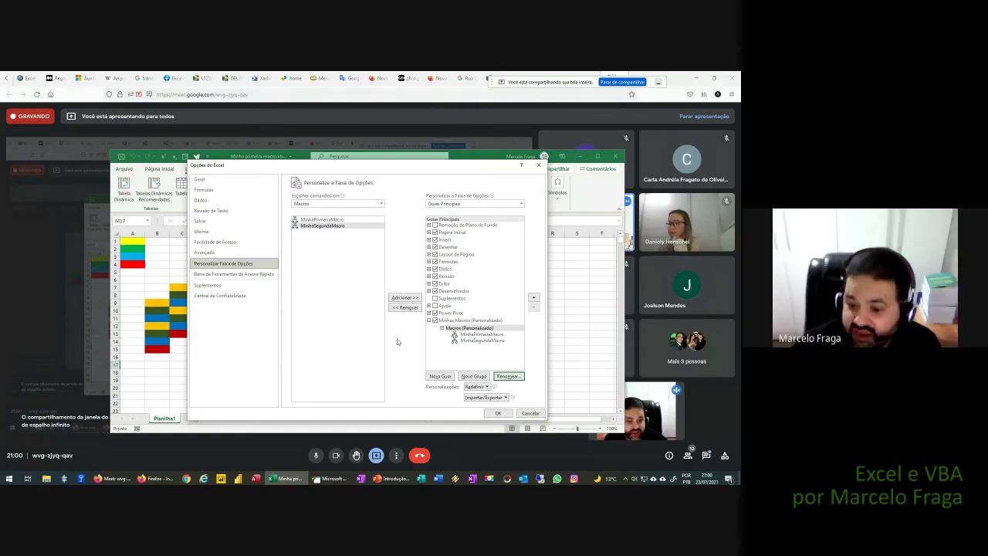
pyautogui.click(497, 413)
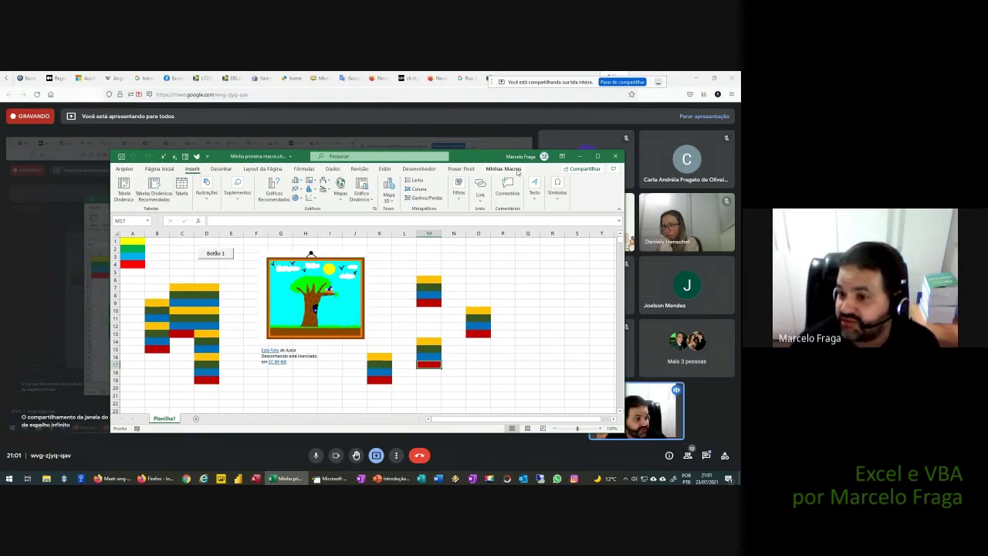
# - Run MinhaPrimeiraMacro and MinhaSegundaMacro repeatedly from the Minhas Macros tab, starting MinhaSegundaMacro from cells A4, C2 and A1
pyautogui.click(516, 170)
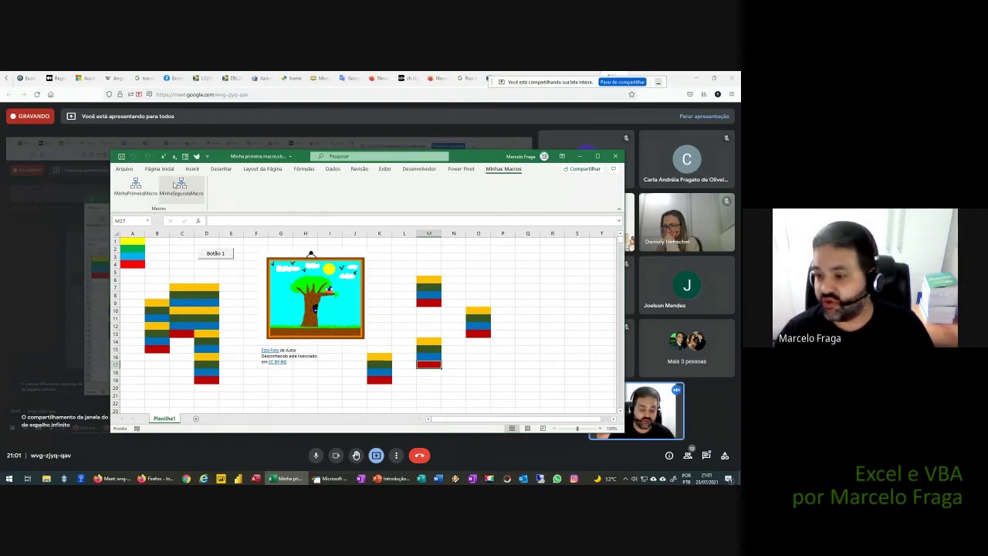
pyautogui.click(236, 311)
pyautogui.click(135, 187)
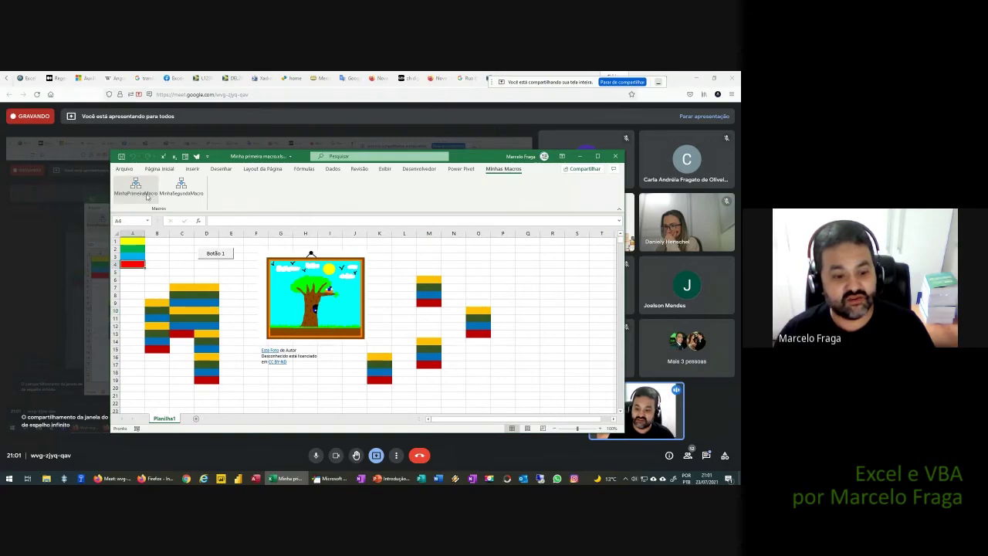
pyautogui.click(174, 193)
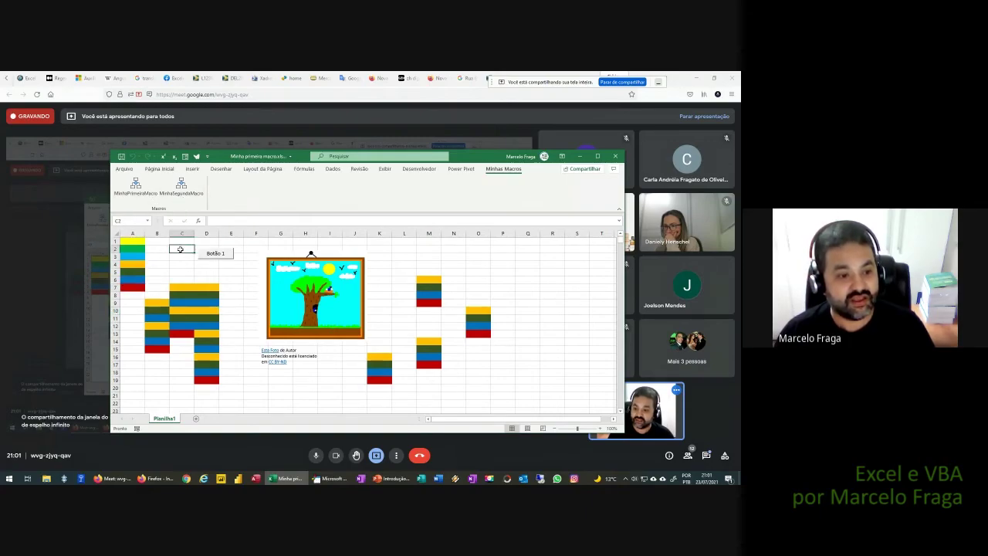
pyautogui.click(174, 193)
pyautogui.click(135, 187)
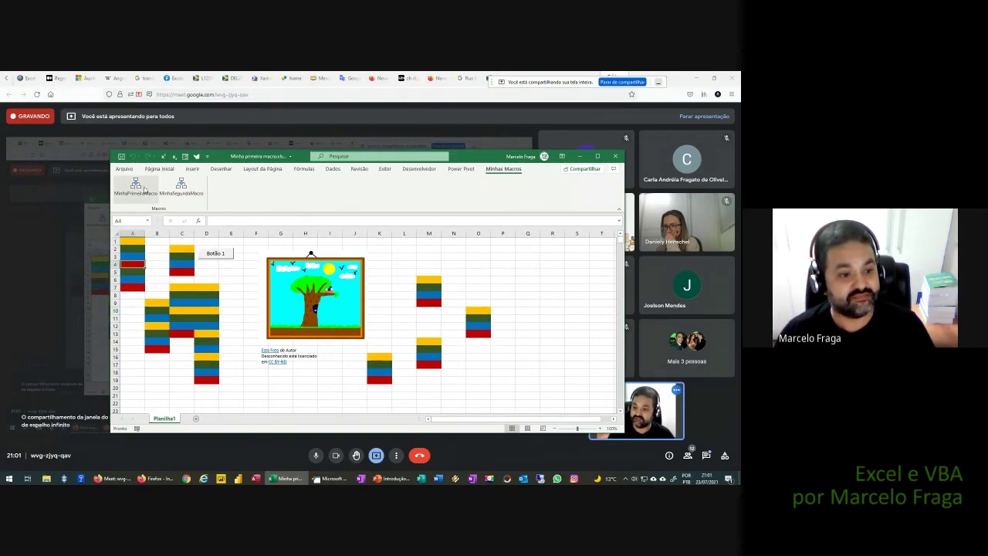
pyautogui.click(135, 187)
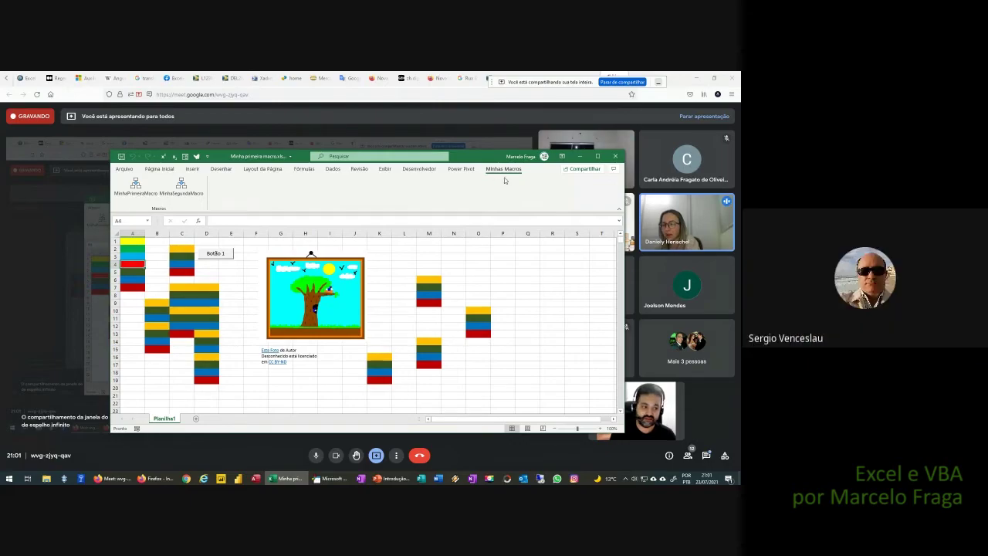
# - Reset all customizations of the ribbon and the Quick Access Toolbar in the Excel options
pyautogui.click(128, 170)
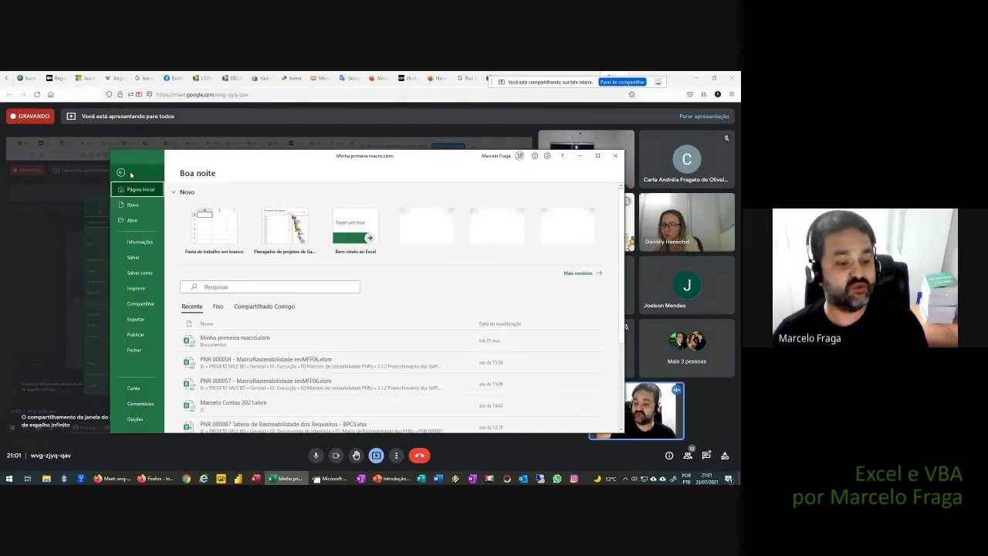
pyautogui.click(136, 418)
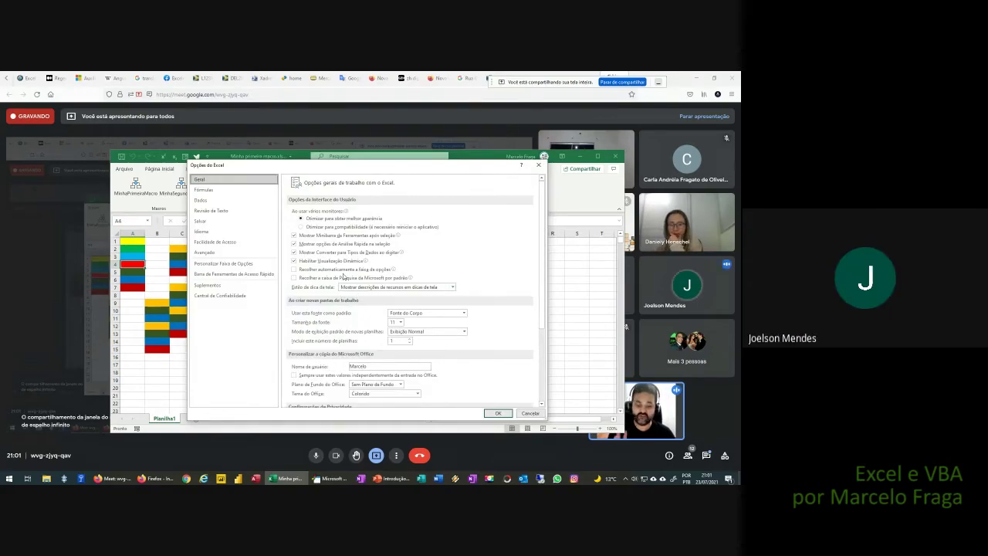
pyautogui.click(232, 266)
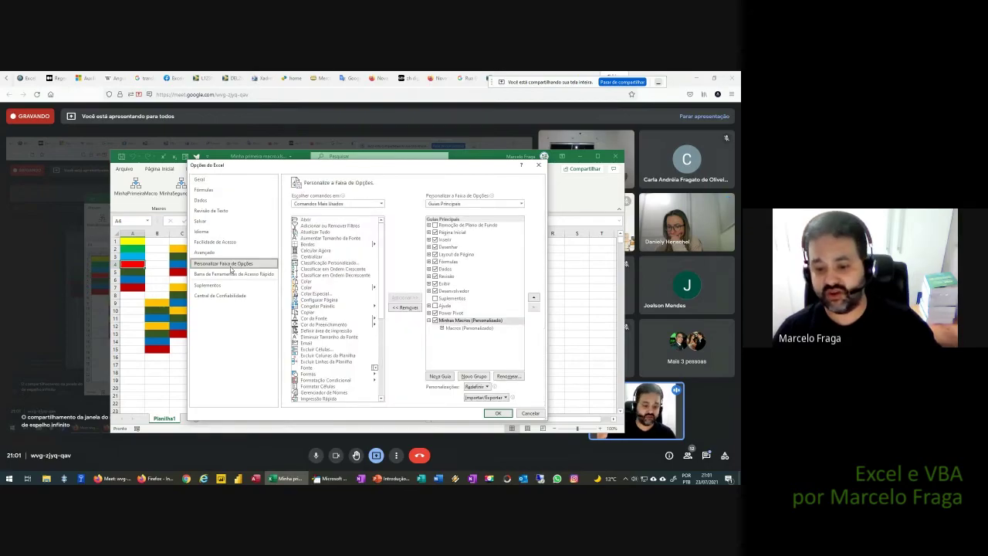
pyautogui.click(451, 321)
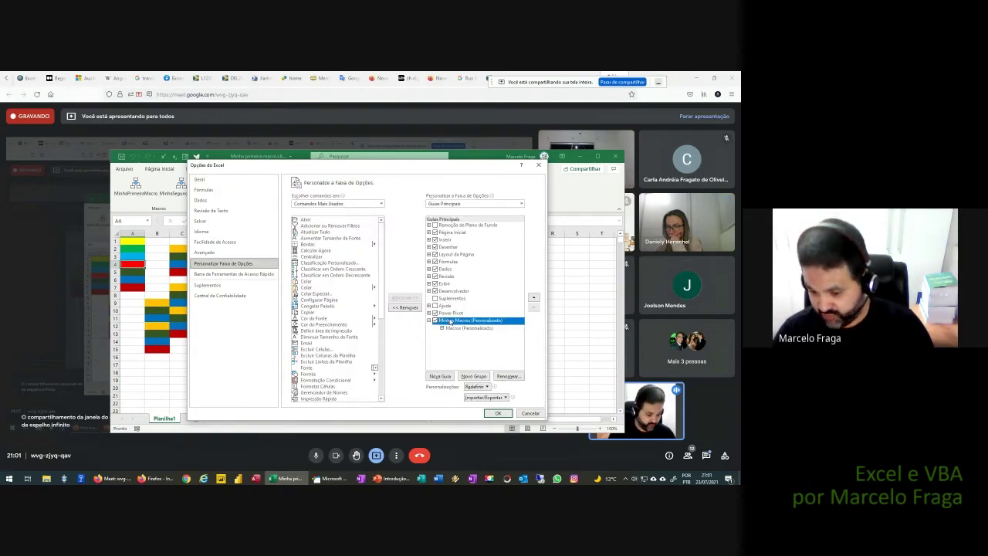
pyautogui.click(484, 388)
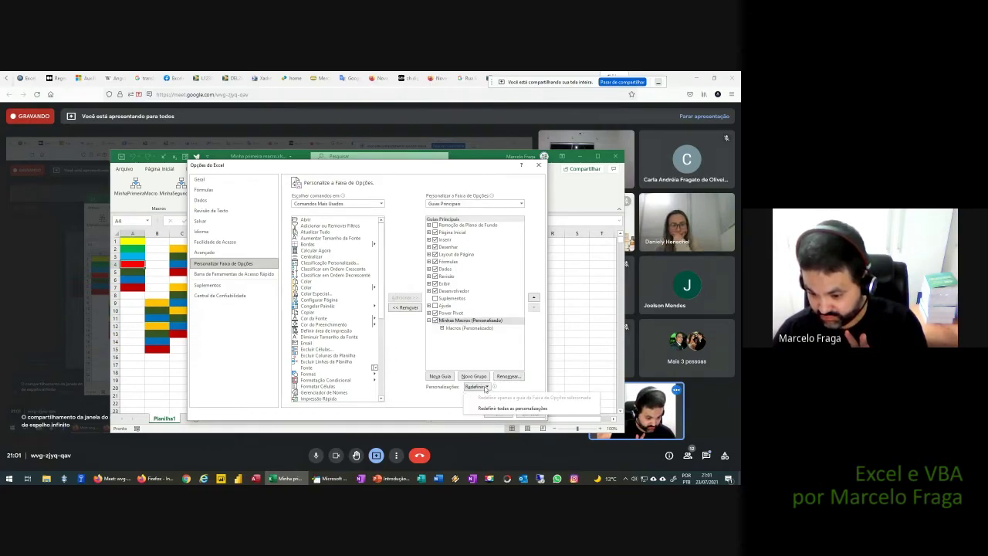
pyautogui.click(490, 407)
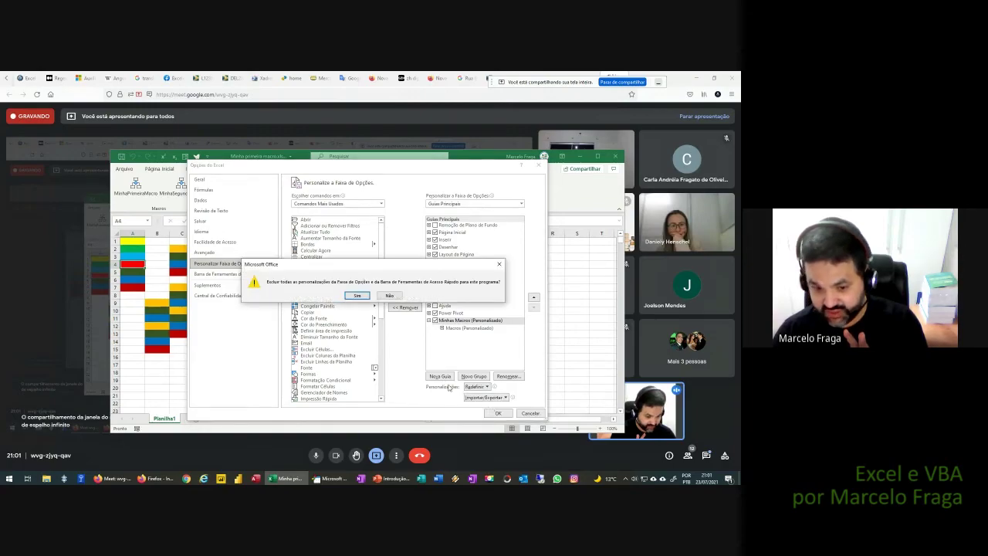
pyautogui.click(356, 296)
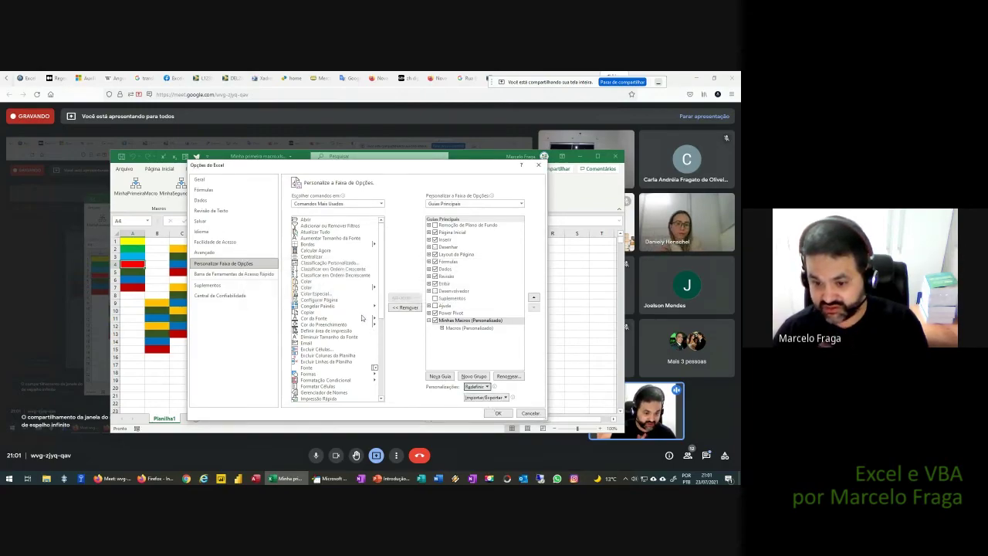
# - Remove the custom Minhas Macros tab from the ribbon list and enable the Desenvolvedor tab
pyautogui.rightClick(453, 323)
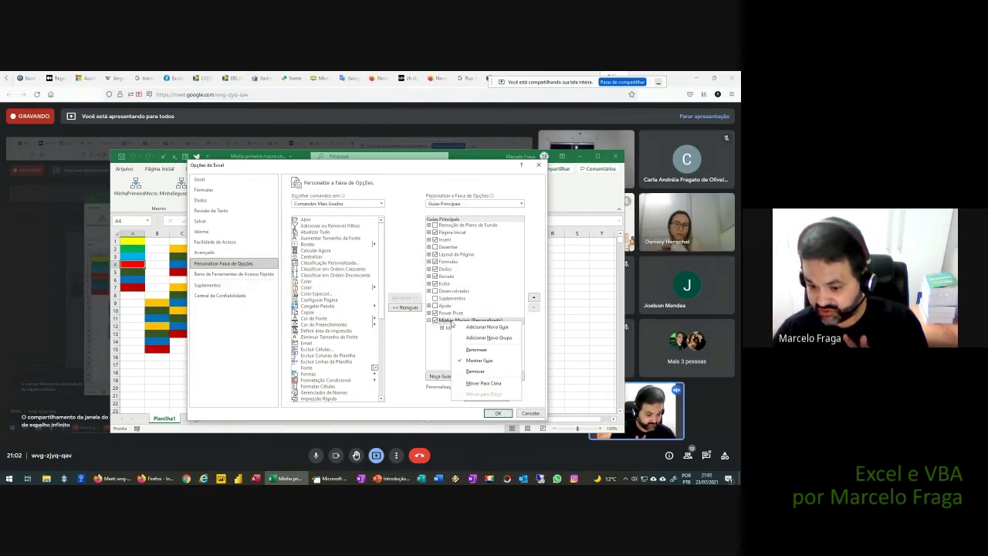
pyautogui.click(473, 371)
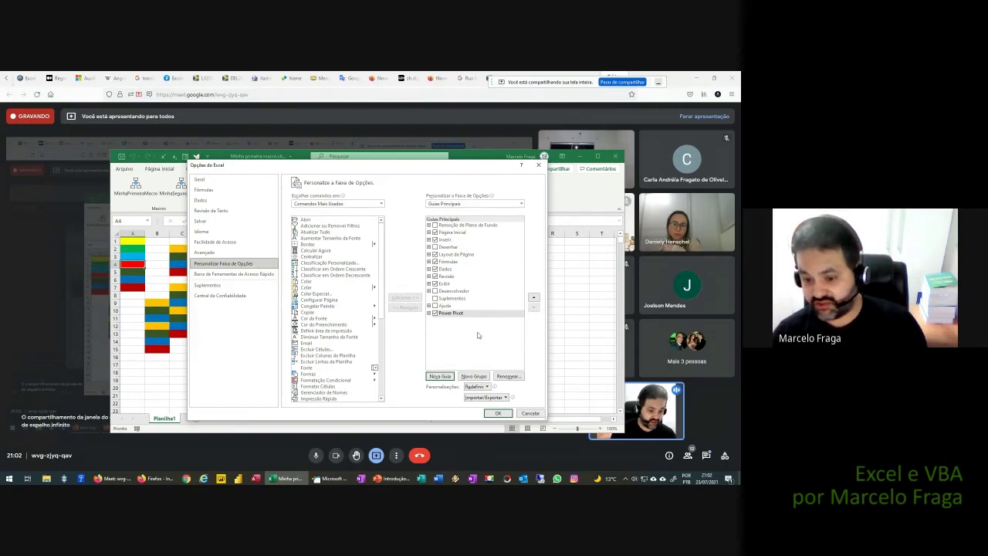
pyautogui.click(435, 291)
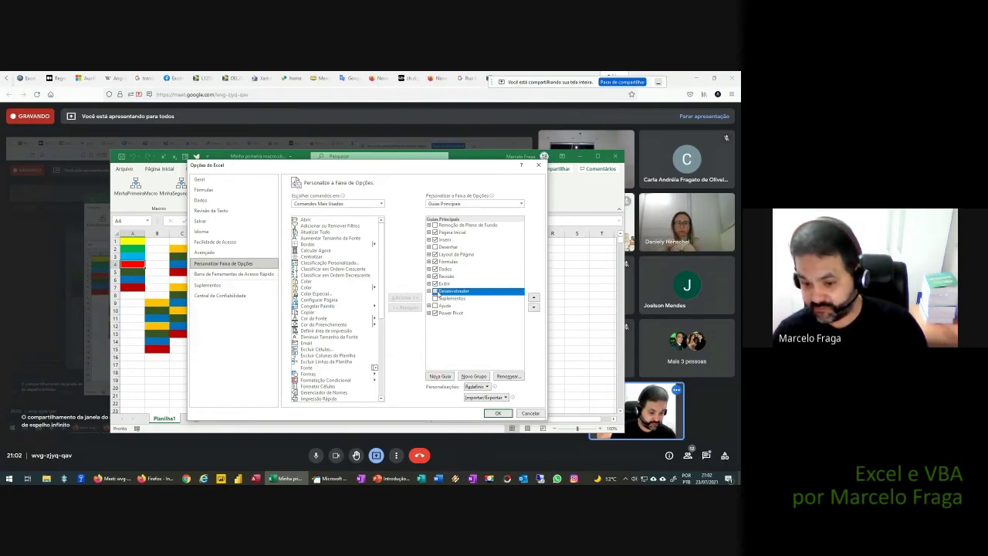
# - Create a new custom tab, move it below Power Pivot and rename it as Minha Macros
pyautogui.click(440, 377)
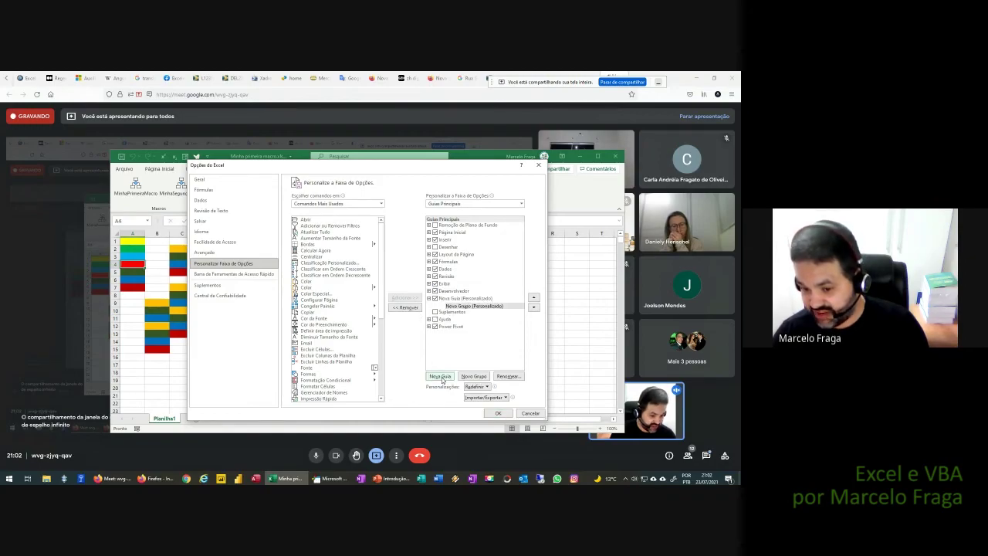
pyautogui.moveTo(447, 301); pyautogui.dragTo(446, 332)
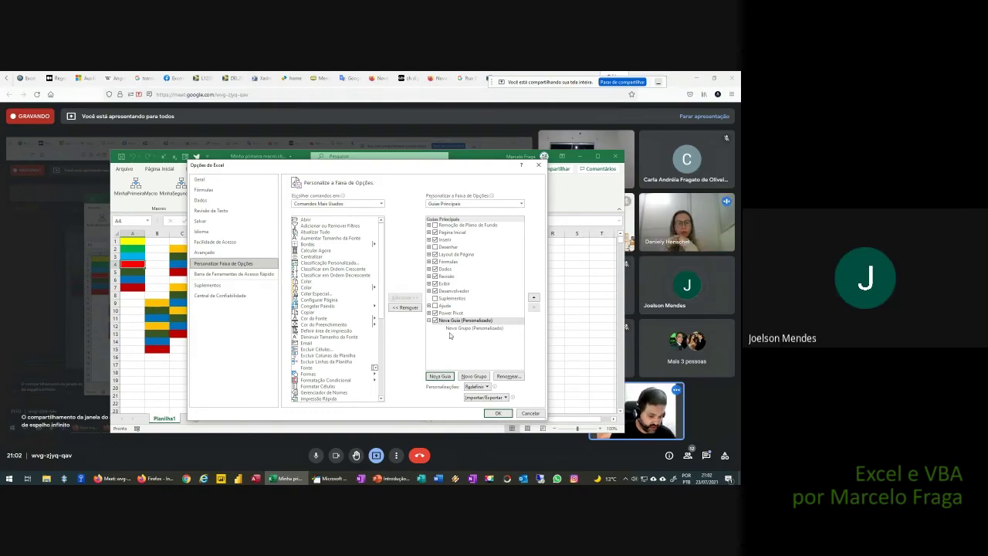
pyautogui.click(452, 321)
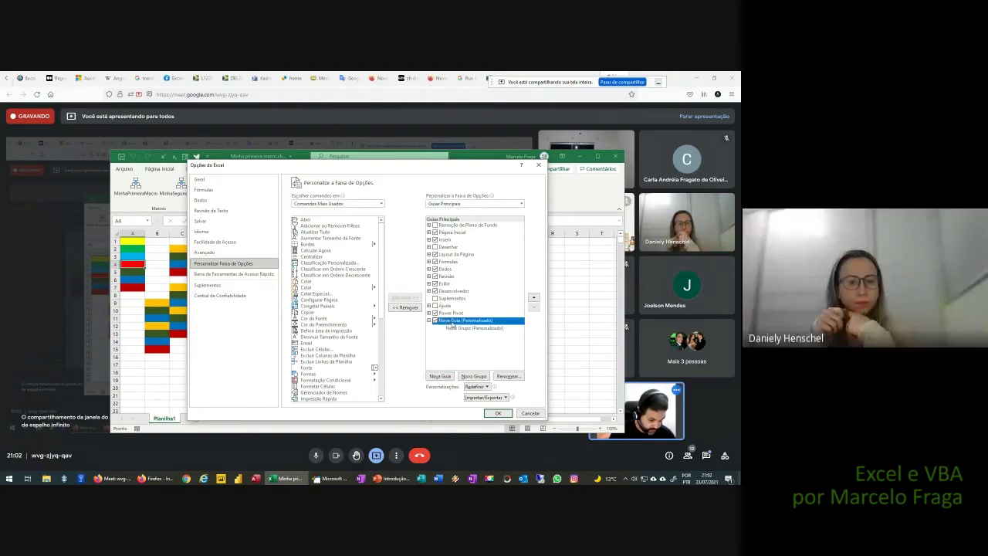
pyautogui.click(508, 376)
pyautogui.write('Minha Macro')
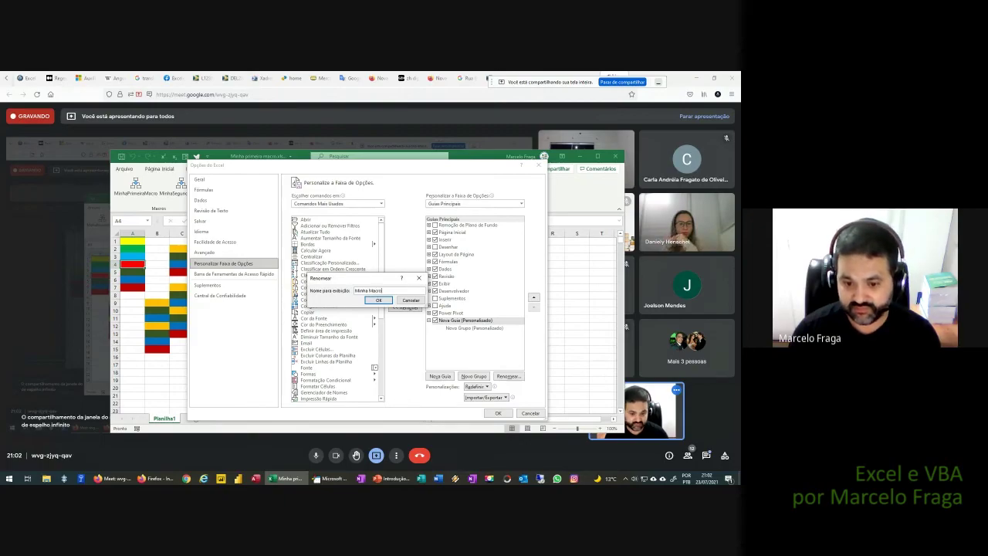
pyautogui.write('s')
pyautogui.press('Return')
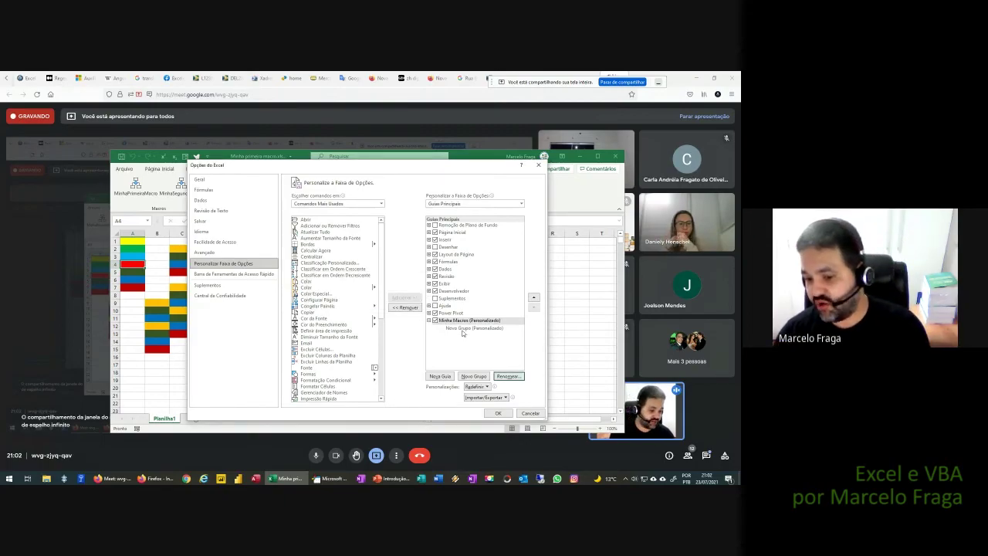
# - Rename the Minha Macros tab's default group as Macros
pyautogui.click(467, 328)
pyautogui.click(509, 376)
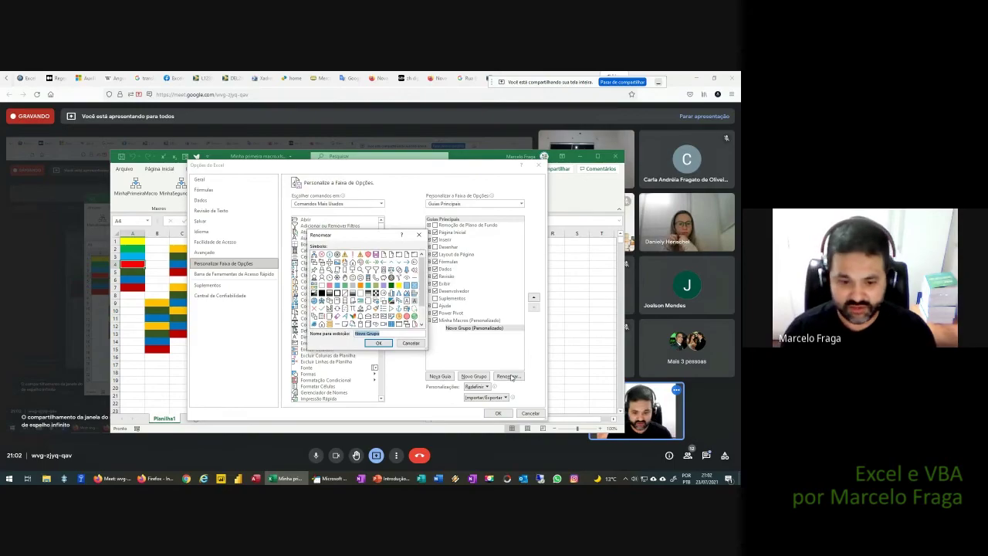
pyautogui.write('Macro')
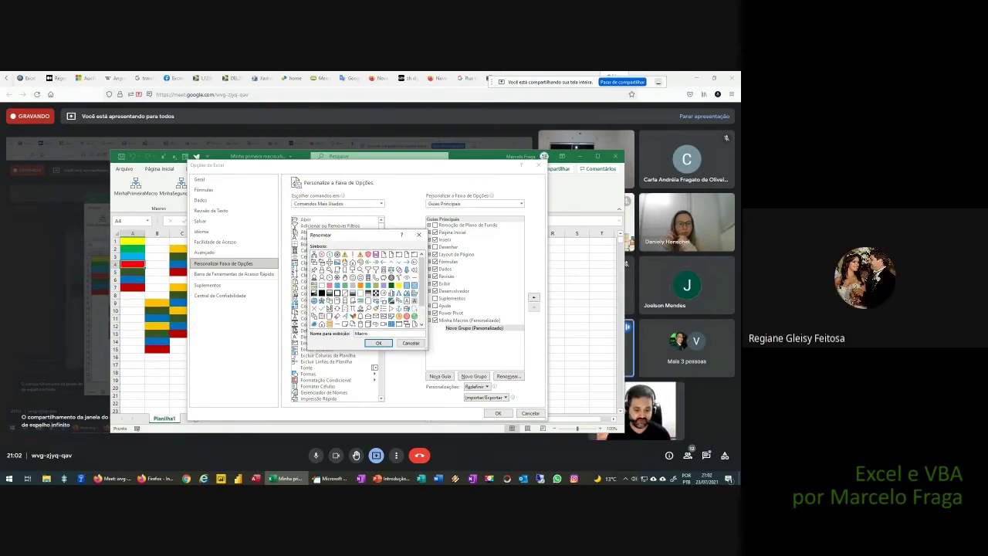
pyautogui.write('s')
pyautogui.press('Return')
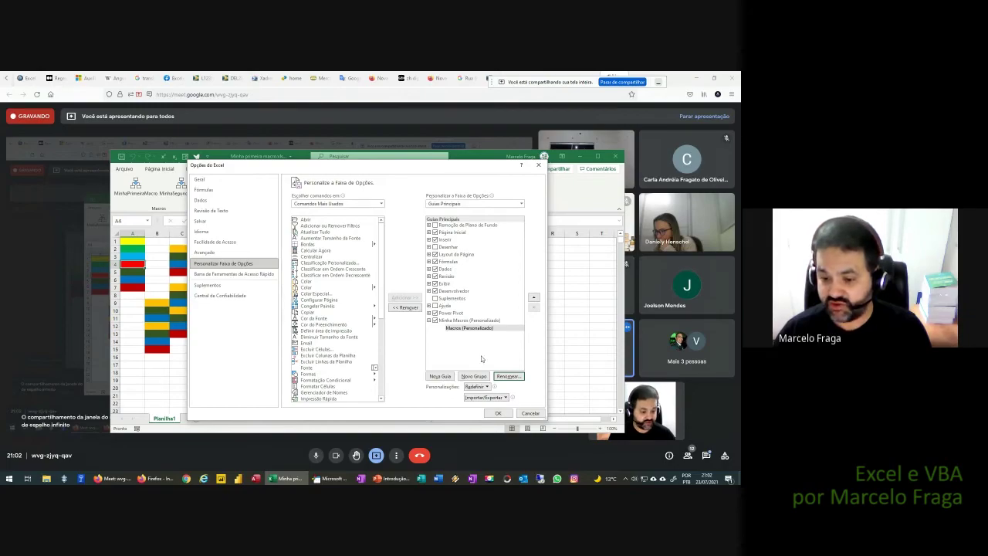
# - Remove the custom Minha Macros tab from the ribbon list and close the Excel options without applying them
pyautogui.click(456, 320)
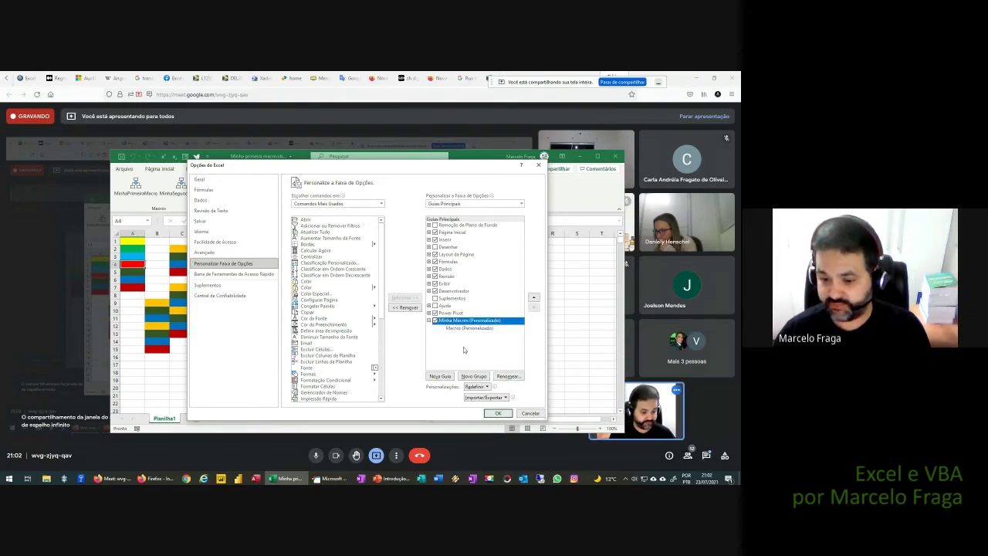
pyautogui.rightClick(460, 320)
pyautogui.click(475, 369)
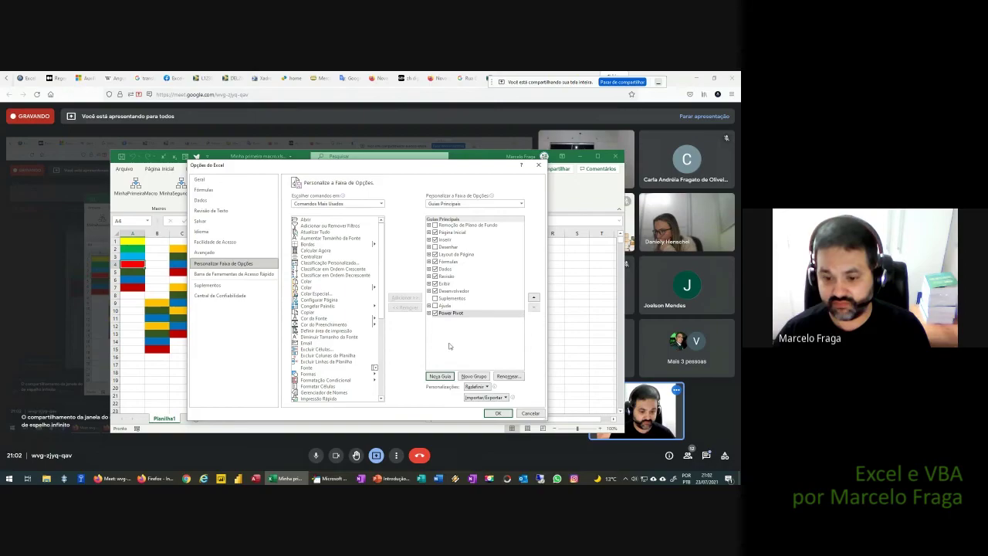
pyautogui.click(538, 165)
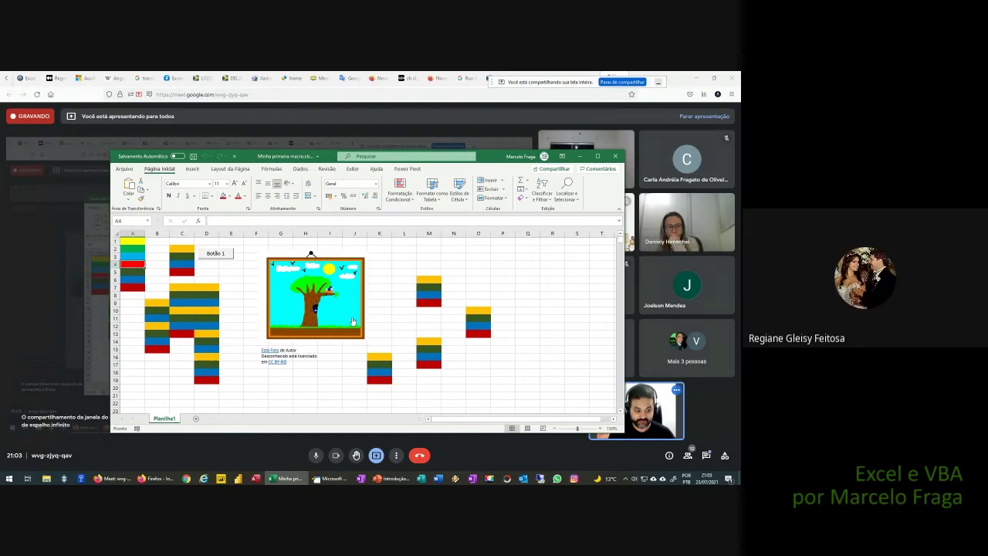
# - Create a new custom tab in the ribbon customization options and move it below Power Pivot
pyautogui.click(124, 169)
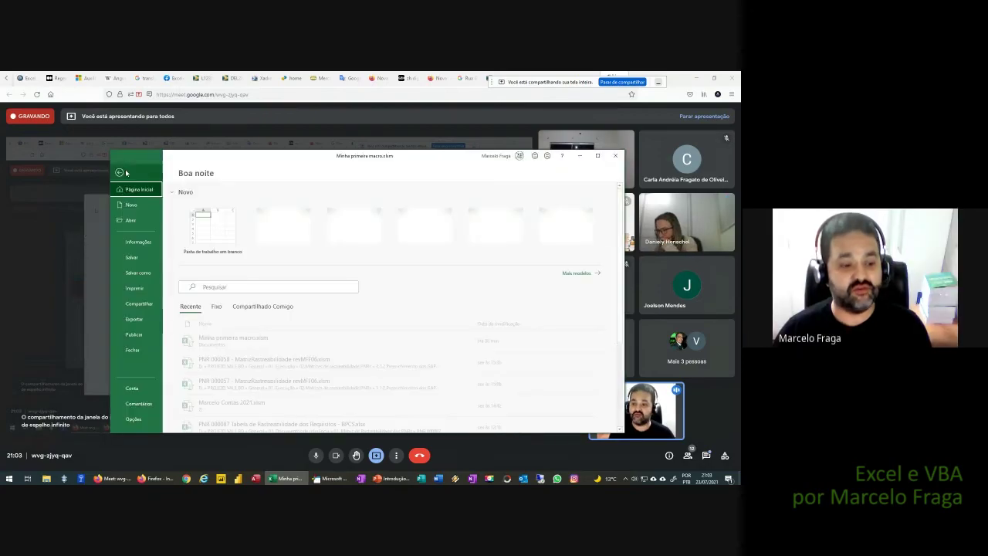
pyautogui.click(135, 421)
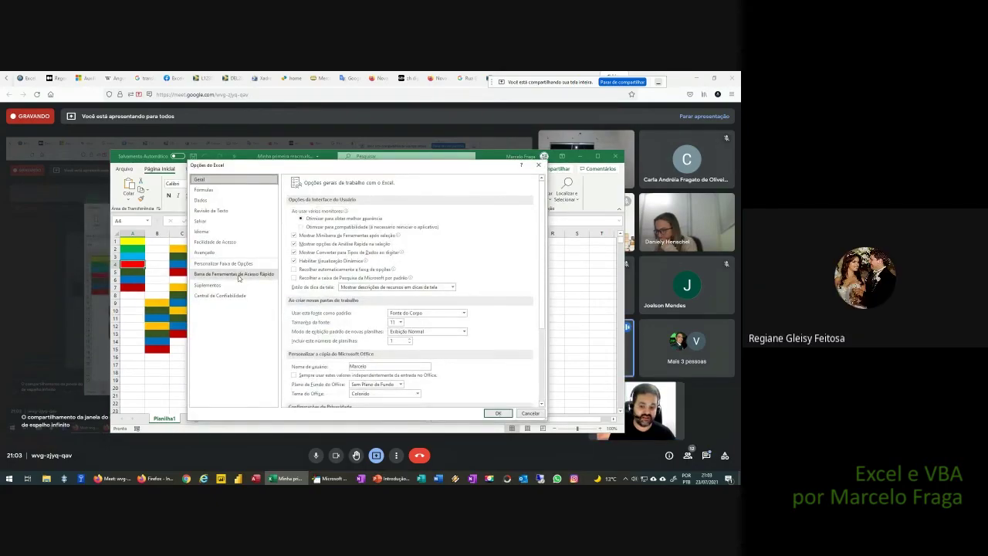
pyautogui.click(242, 264)
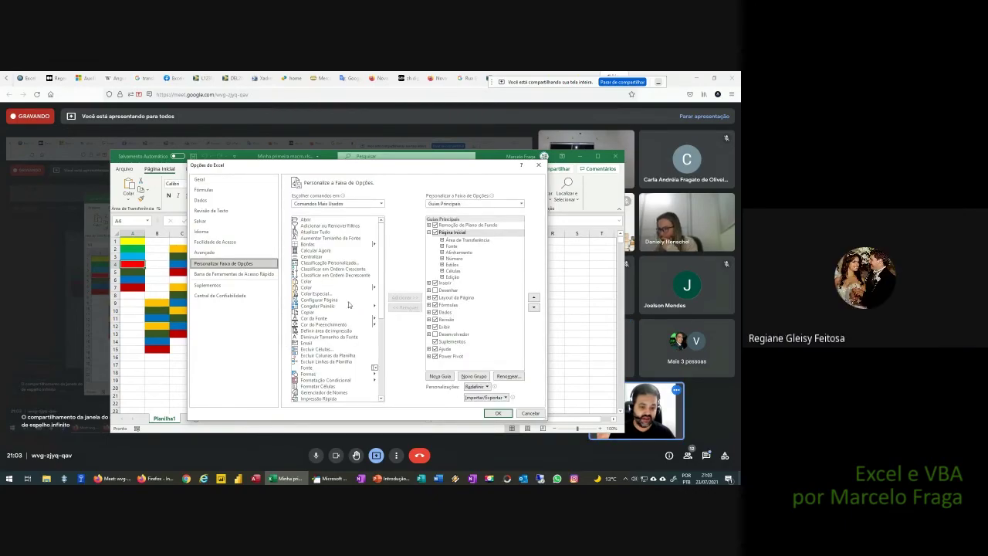
pyautogui.click(429, 232)
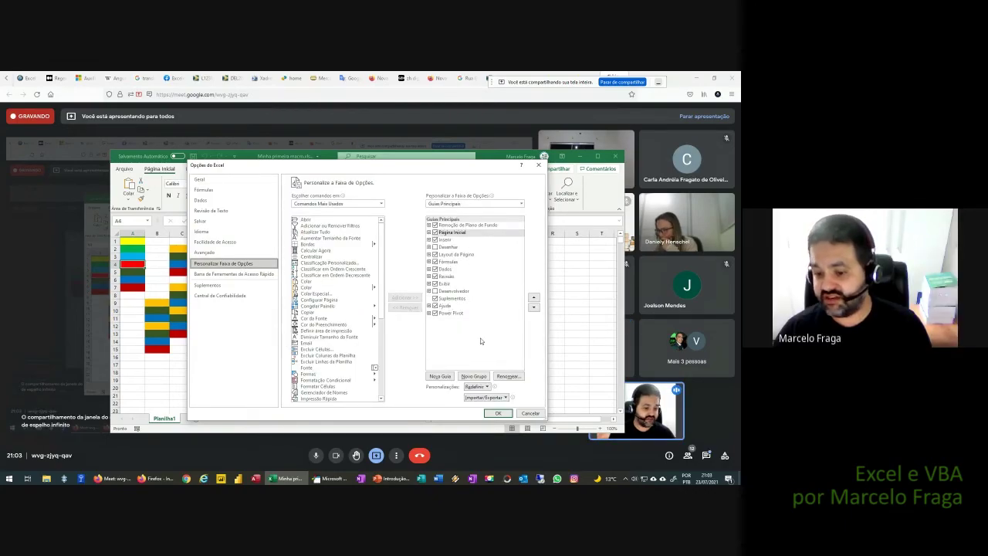
pyautogui.click(441, 376)
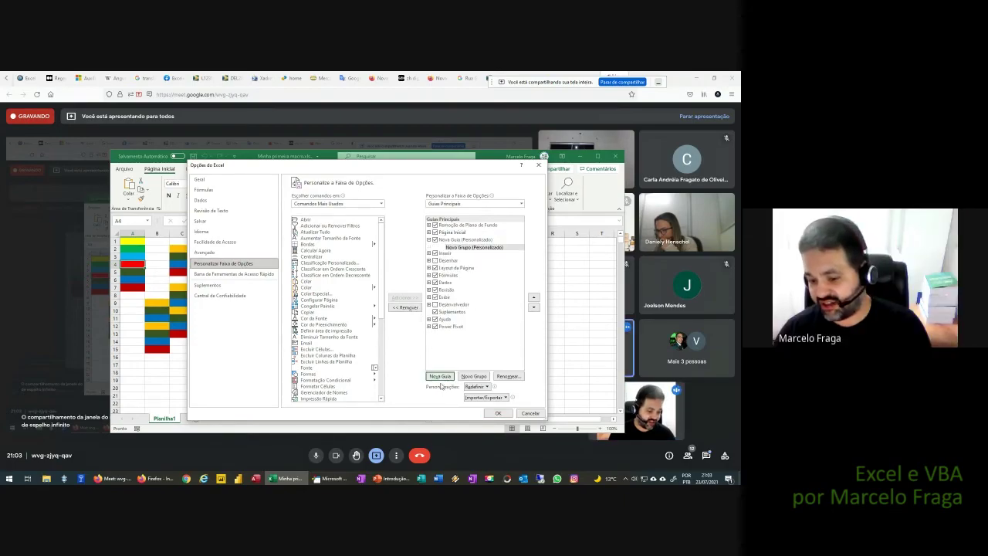
pyautogui.click(444, 241)
pyautogui.moveTo(444, 241); pyautogui.dragTo(447, 330)
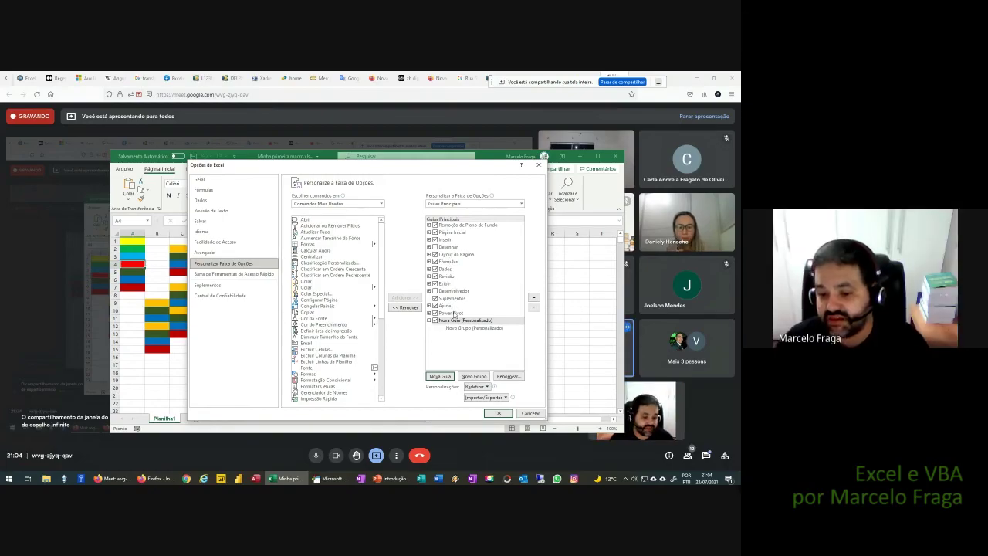
# - Rename the new custom tab as Minhas Macros
pyautogui.click(454, 320)
pyautogui.click(507, 376)
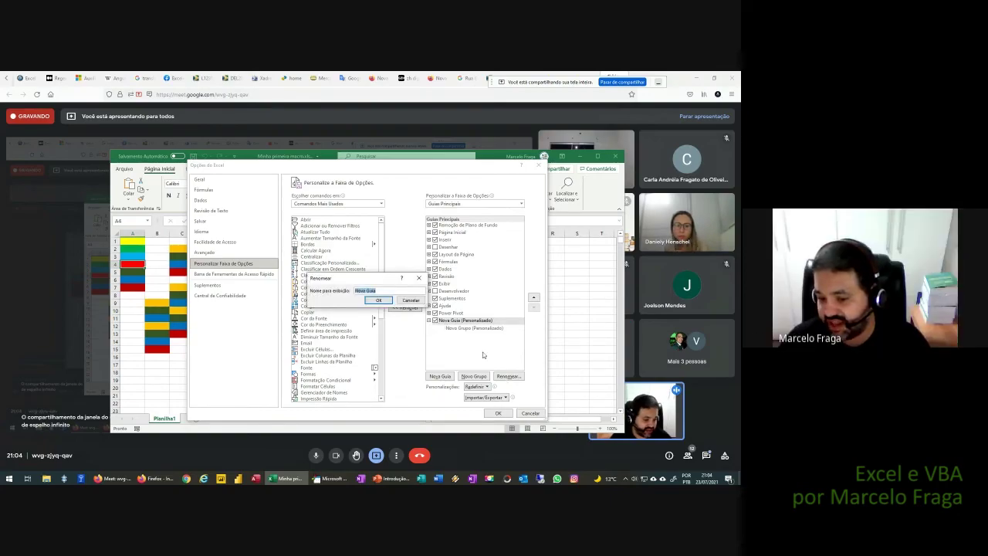
pyautogui.write('Minhas')
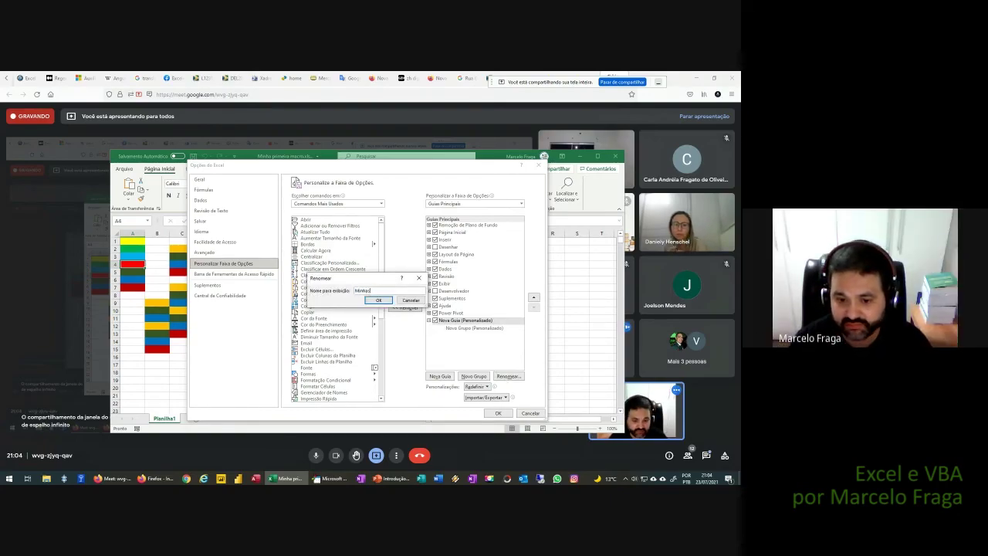
pyautogui.write(' Macros')
pyautogui.press('Return')
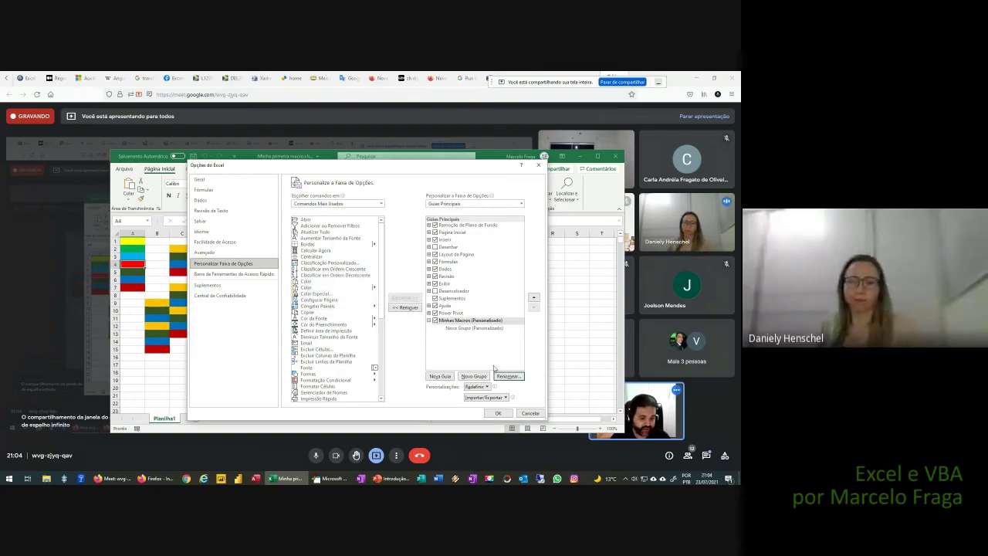
# - Rename the default group of the Minhas Macros tab as Macros
pyautogui.click(484, 329)
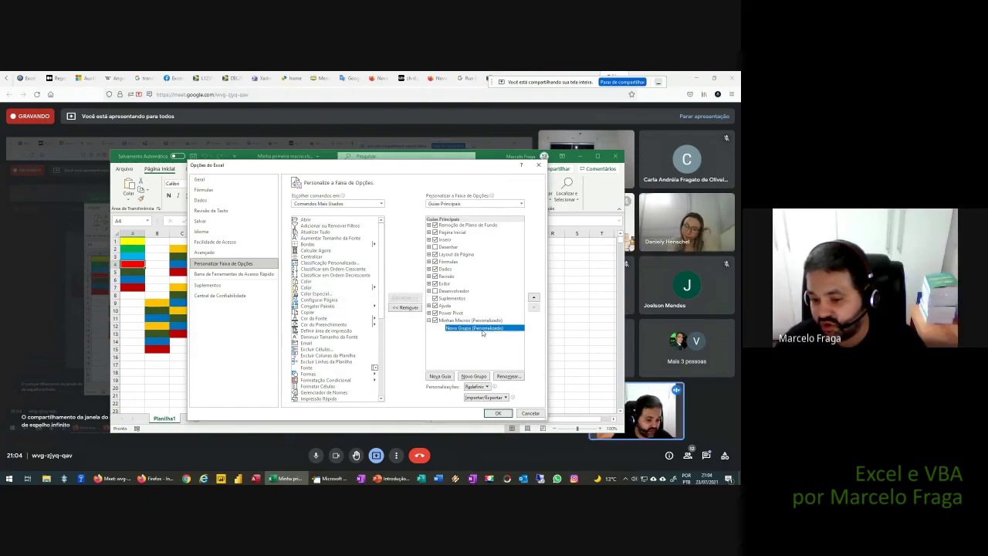
pyautogui.click(508, 376)
pyautogui.write('Ma')
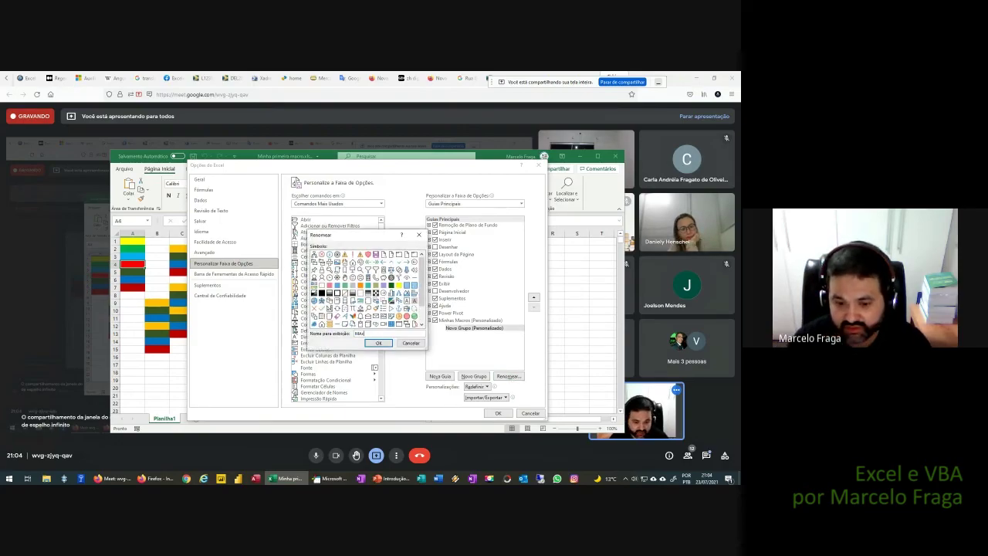
pyautogui.write('cros')
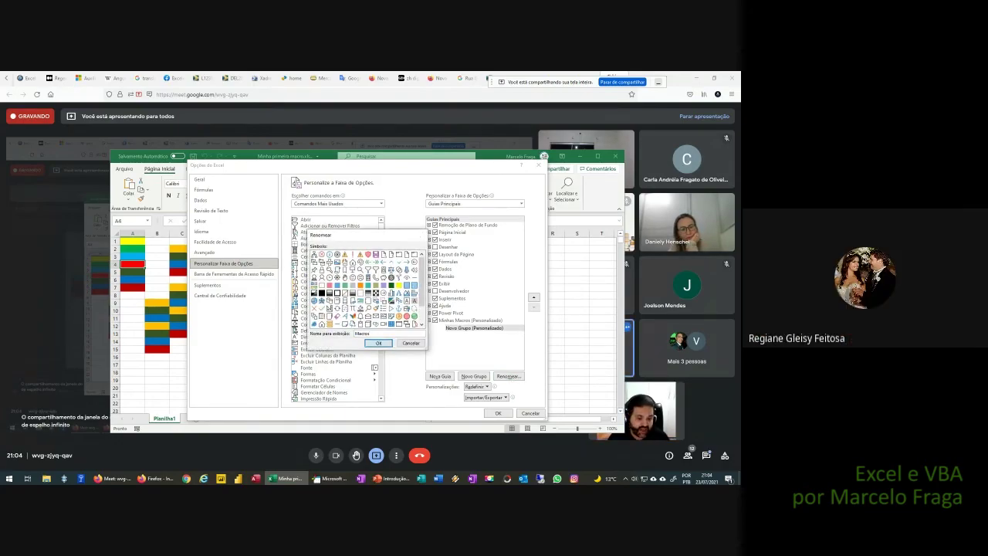
pyautogui.press('Return')
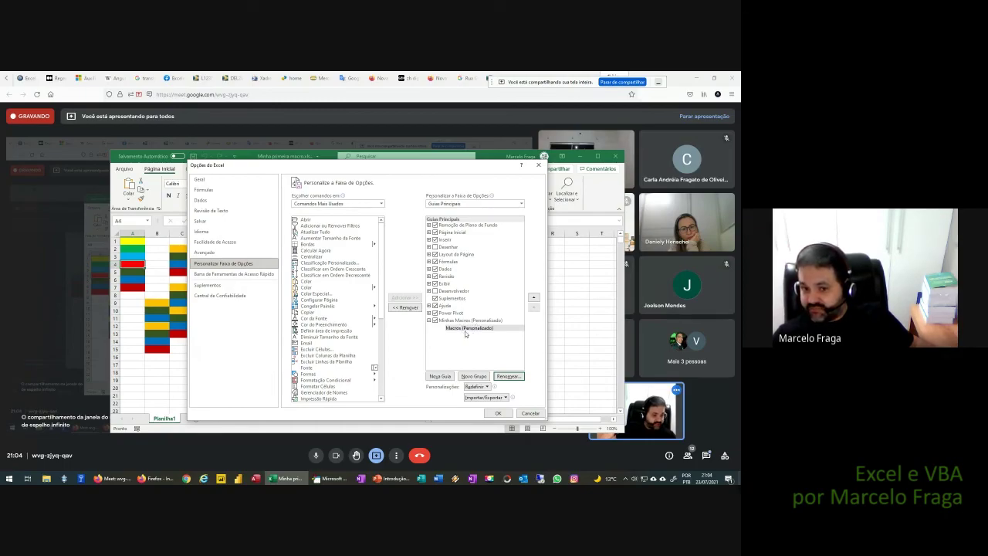
# - Add the MinhaPrimeiraMacro and MinhaSegundaMacro macros to the Macros group and apply the ribbon customization
pyautogui.click(305, 301)
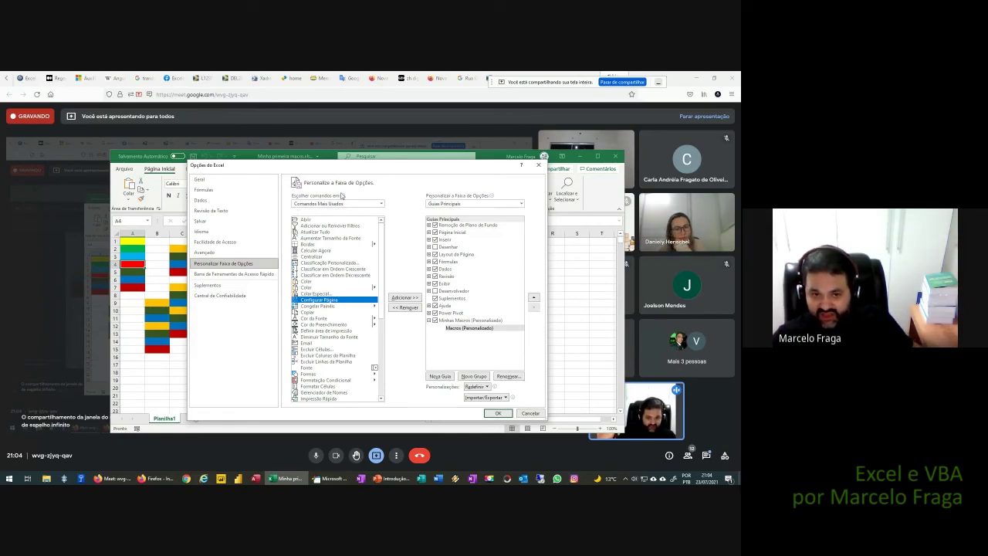
pyautogui.click(380, 203)
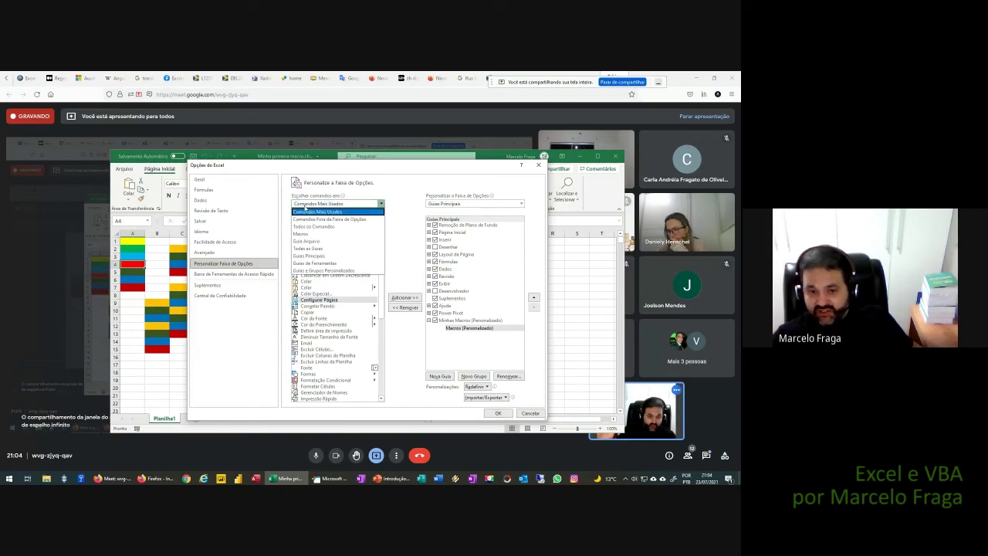
pyautogui.click(305, 233)
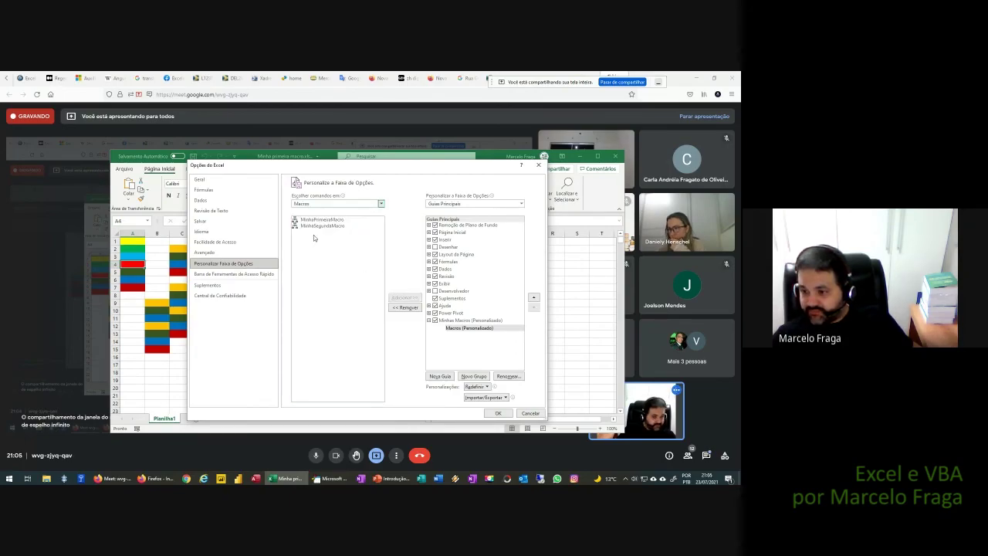
pyautogui.click(469, 331)
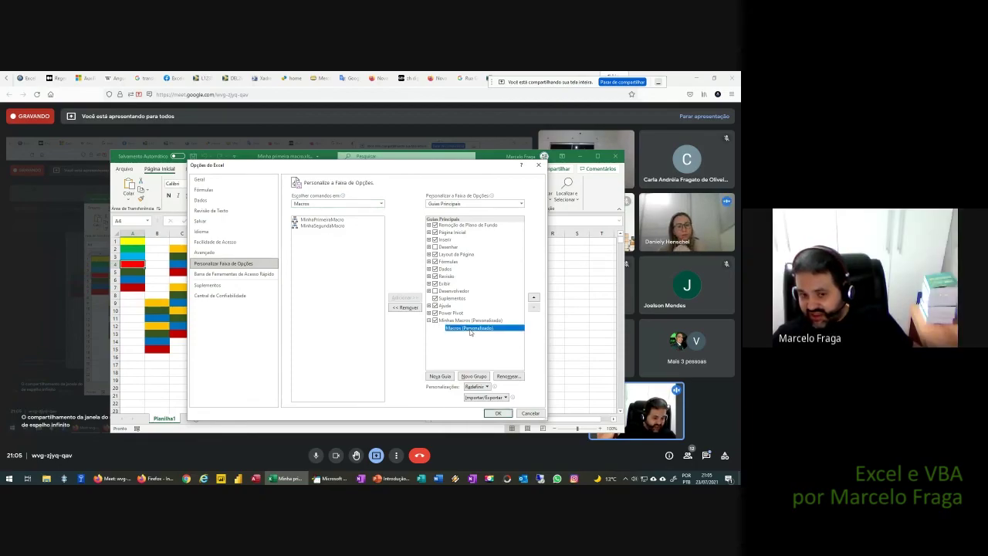
pyautogui.click(318, 220)
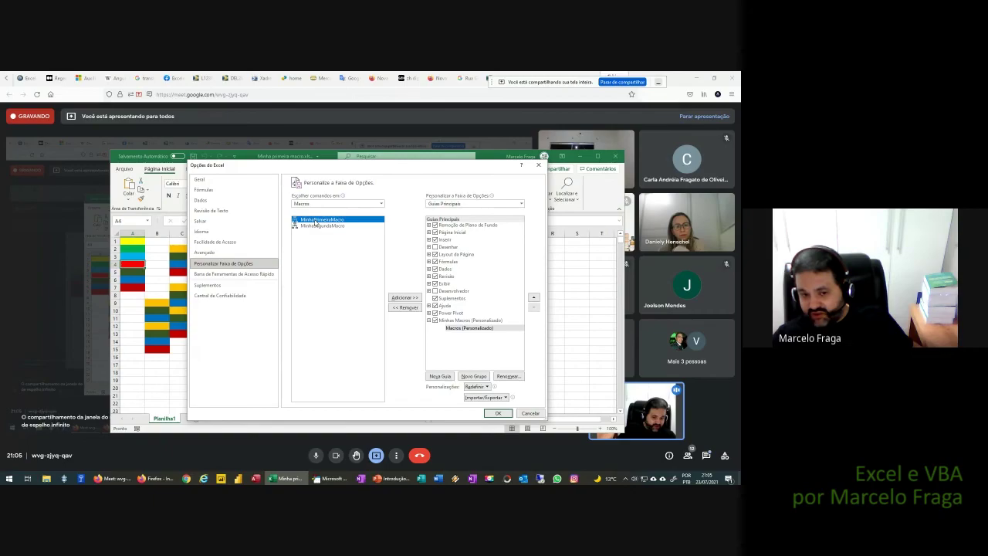
pyautogui.click(405, 297)
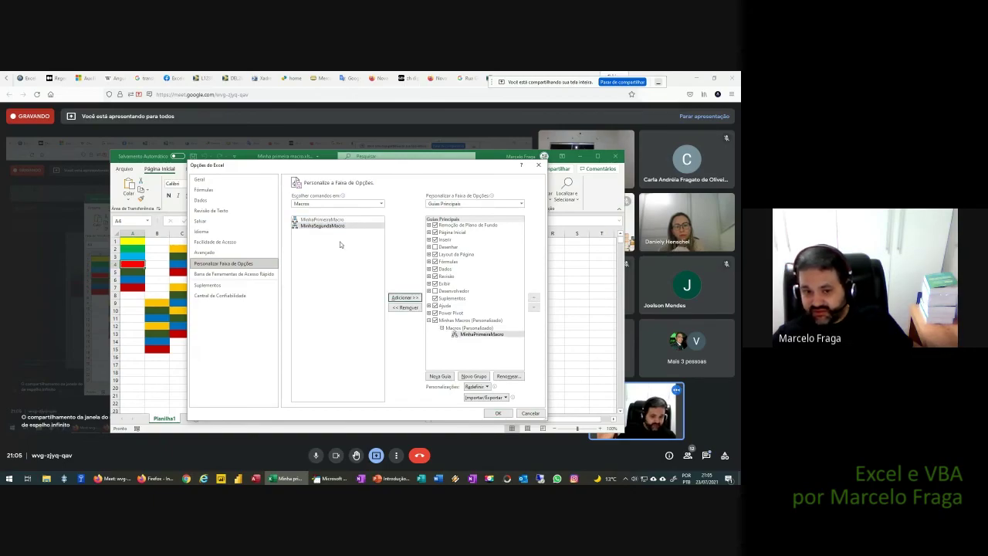
pyautogui.click(324, 226)
pyautogui.click(405, 297)
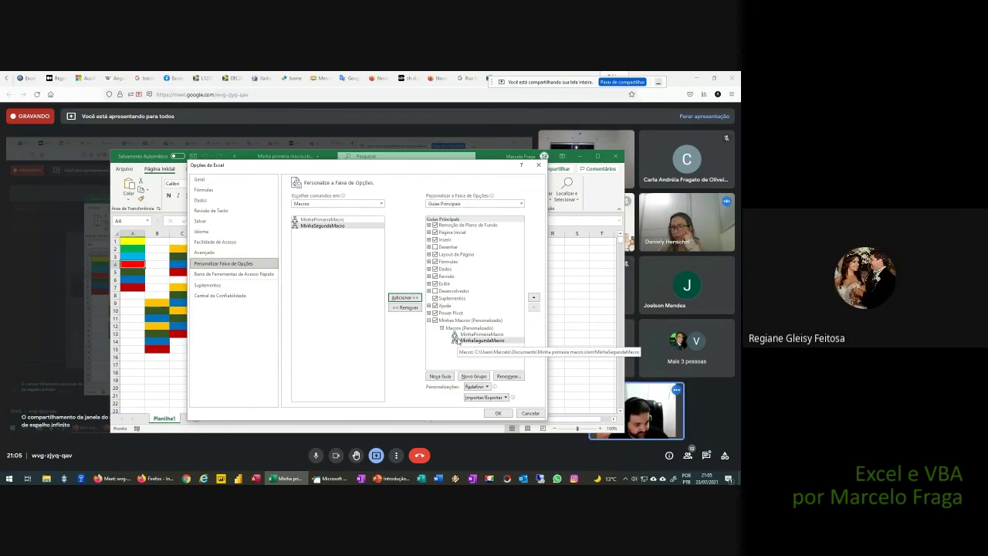
pyautogui.click(456, 336)
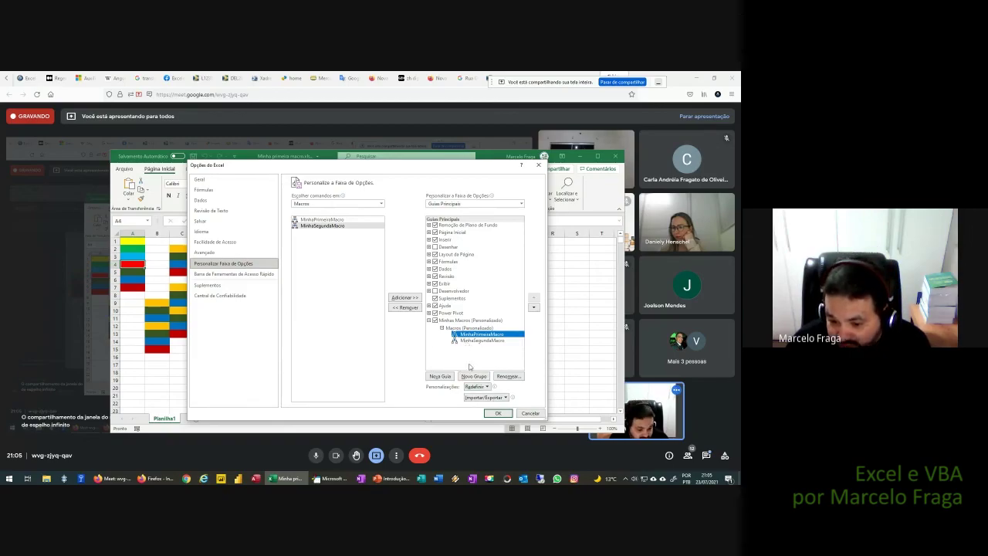
pyautogui.click(487, 387)
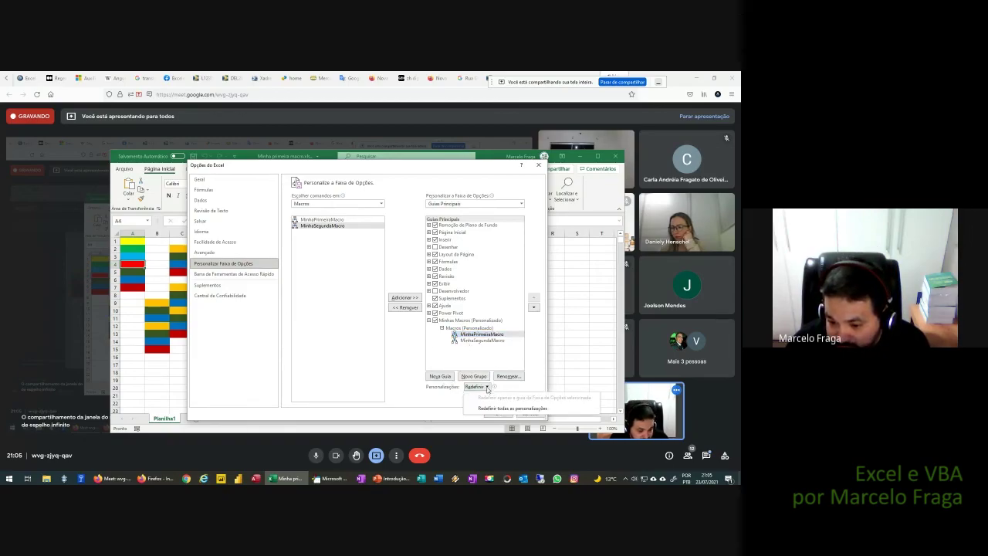
pyautogui.click(498, 390)
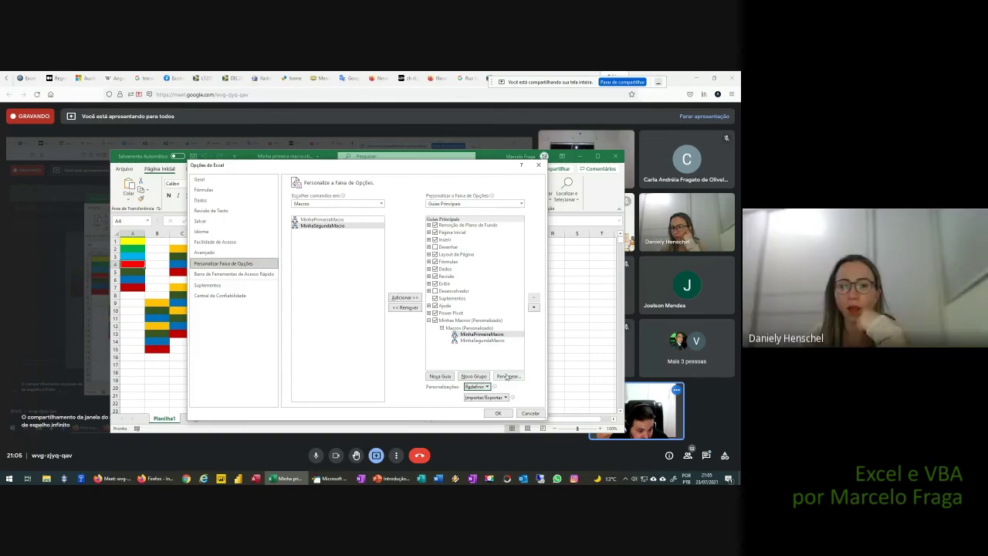
pyautogui.click(500, 414)
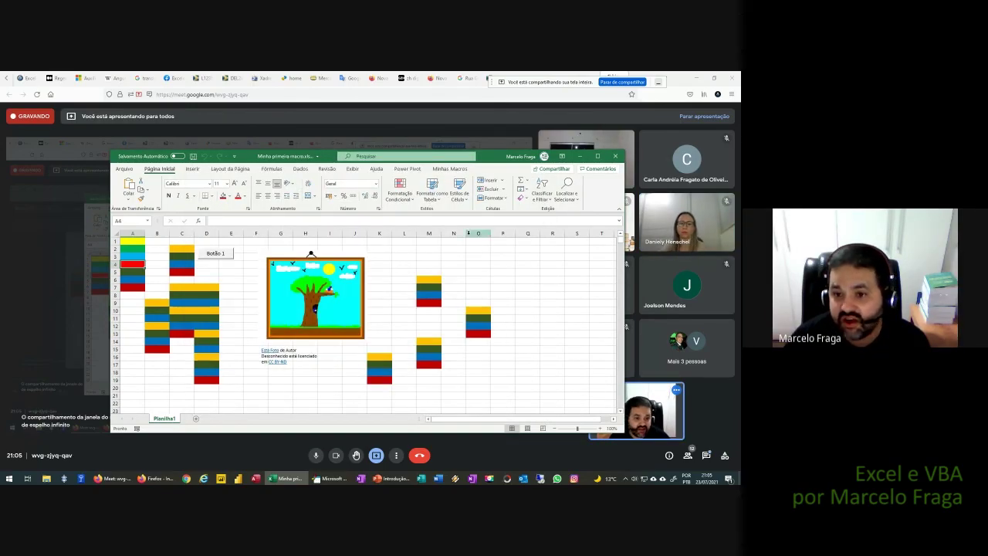
# - Run MinhaPrimeiraMacro and MinhaSegundaMacro from the Minhas Macros tab to colour cells in columns E and A
pyautogui.click(448, 169)
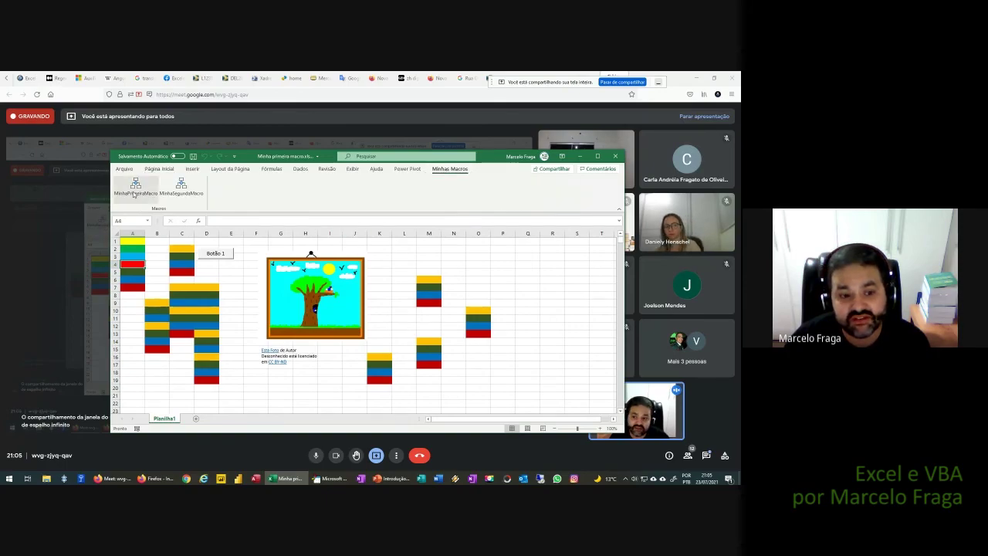
pyautogui.click(201, 252)
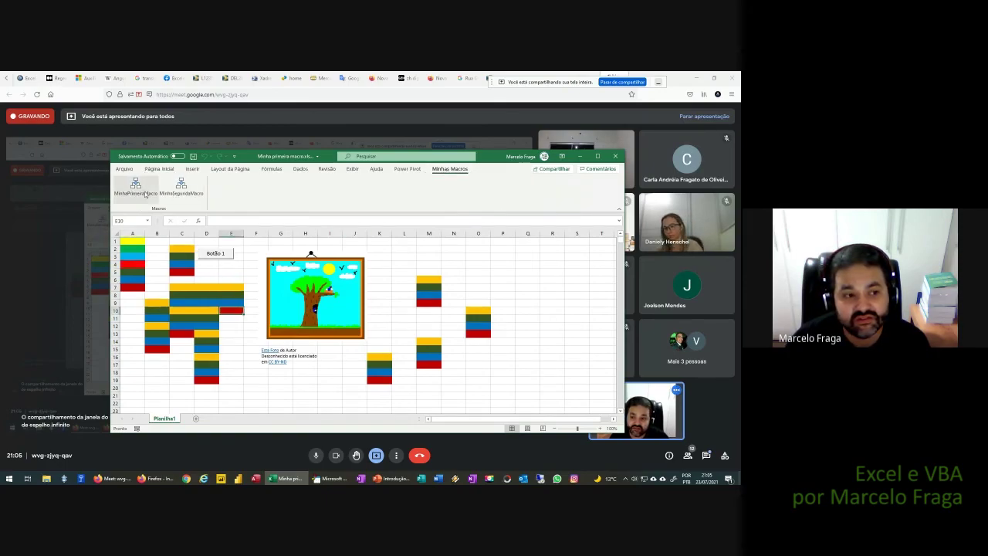
pyautogui.click(137, 304)
pyautogui.click(136, 188)
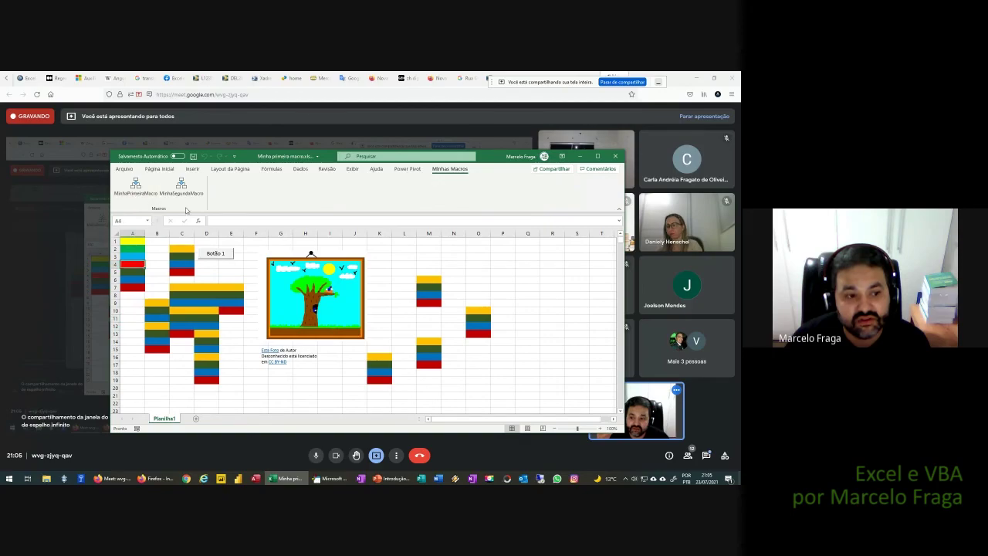
pyautogui.click(185, 190)
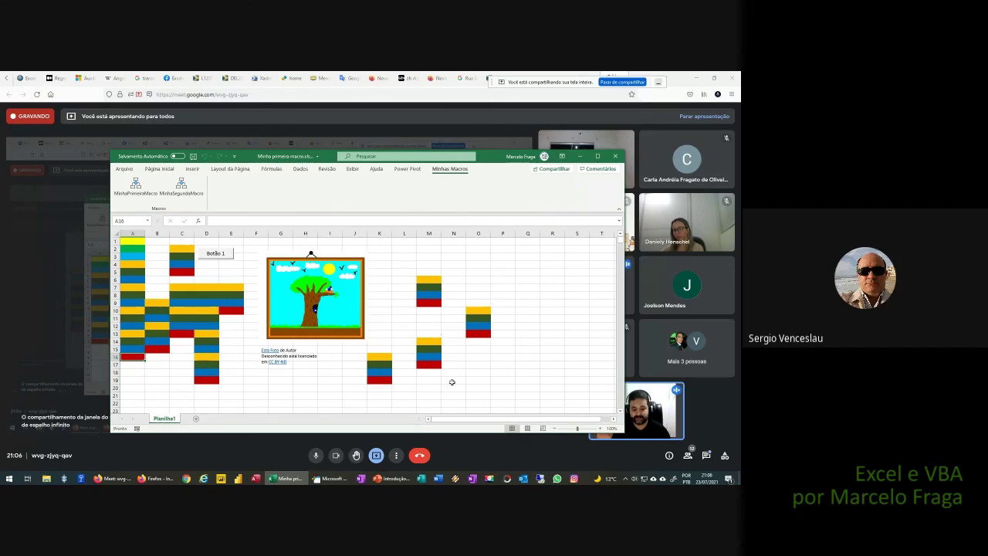
# - Switch to the PowerPoint presentation, review slides 19 to 28 on running, assigning and viewing macros, and return to the workbook
pyautogui.click(391, 478)
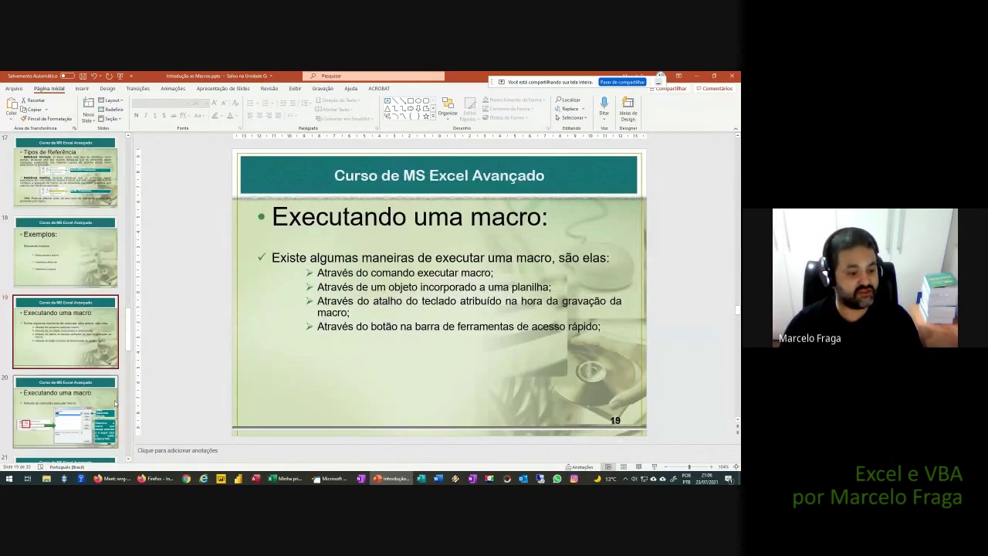
pyautogui.scroll(-2, 216, 386)
pyautogui.scroll(-1, 291, 368)
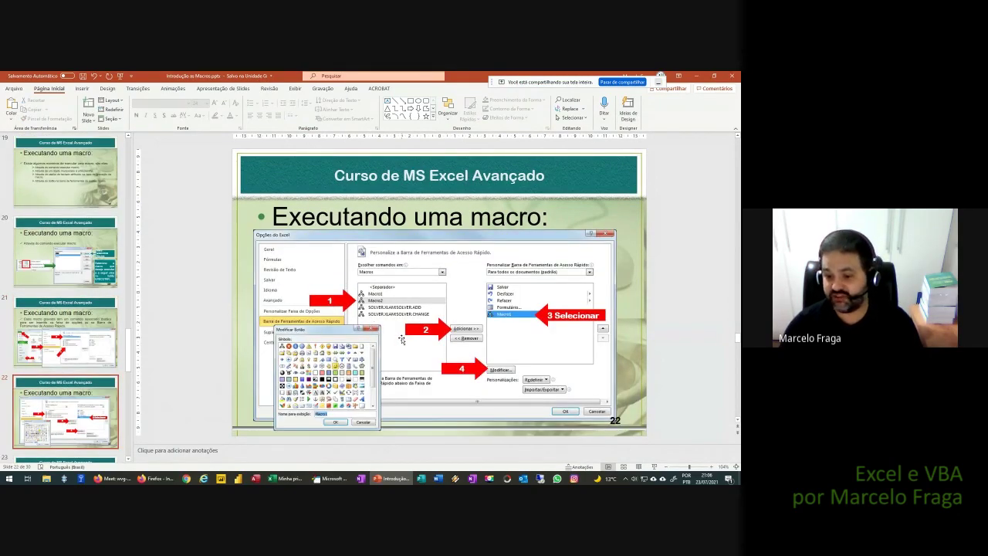
pyautogui.scroll(-2, 402, 340)
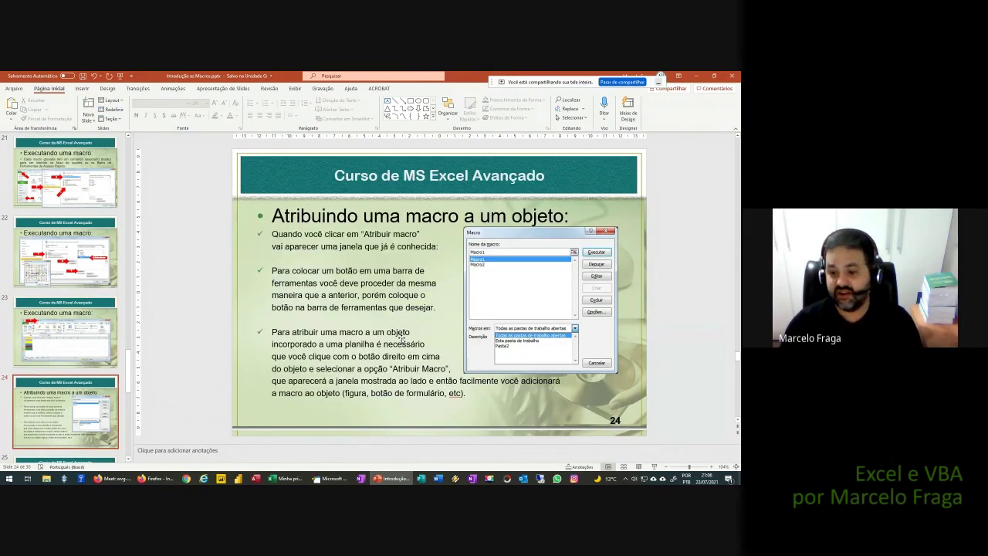
pyautogui.scroll(-1, 402, 339)
pyautogui.scroll(-1, 413, 328)
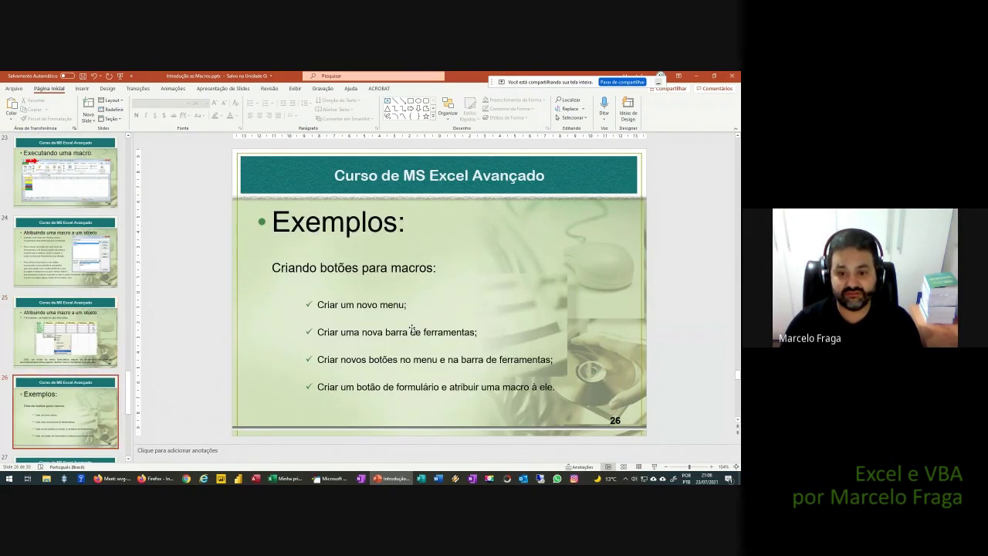
pyautogui.scroll(-1, 412, 327)
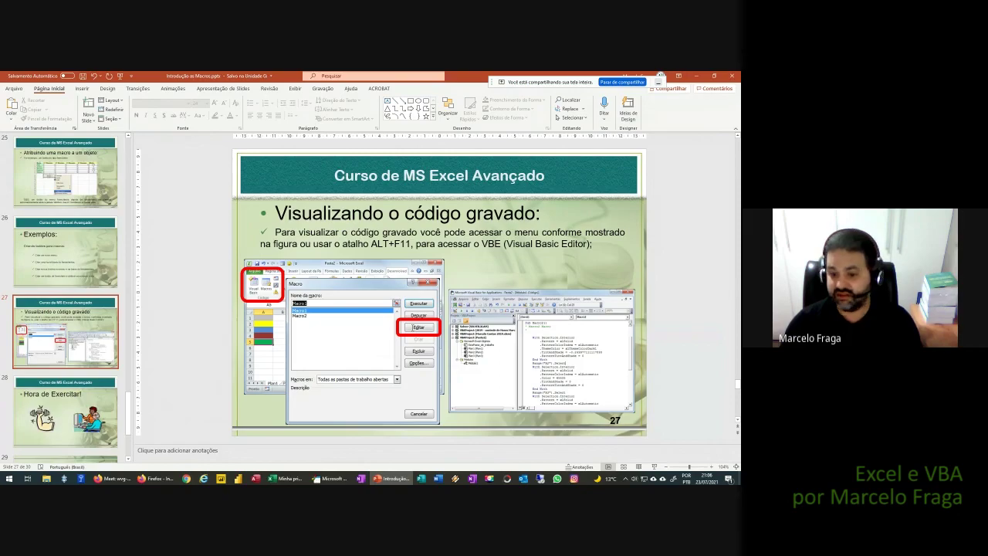
pyautogui.scroll(-1, 412, 327)
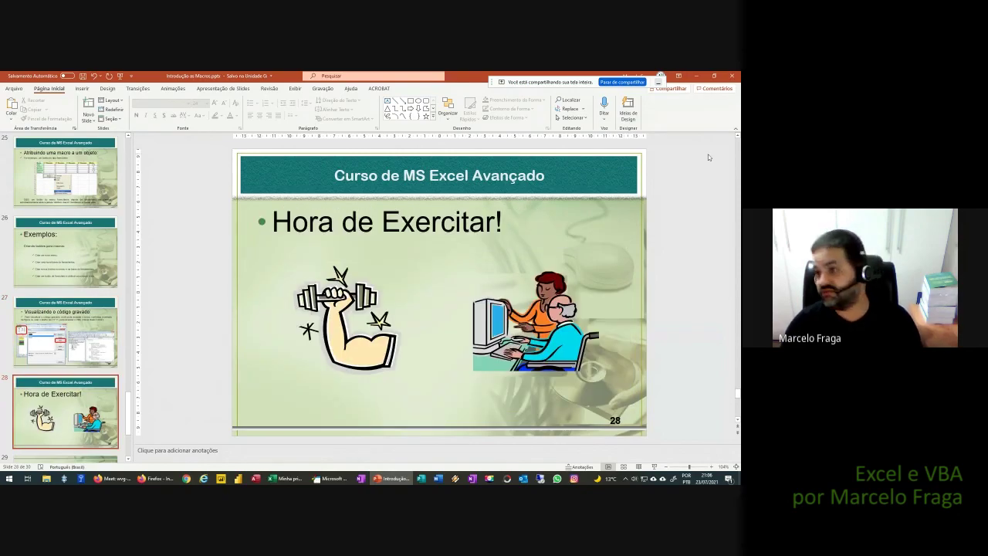
pyautogui.click(696, 76)
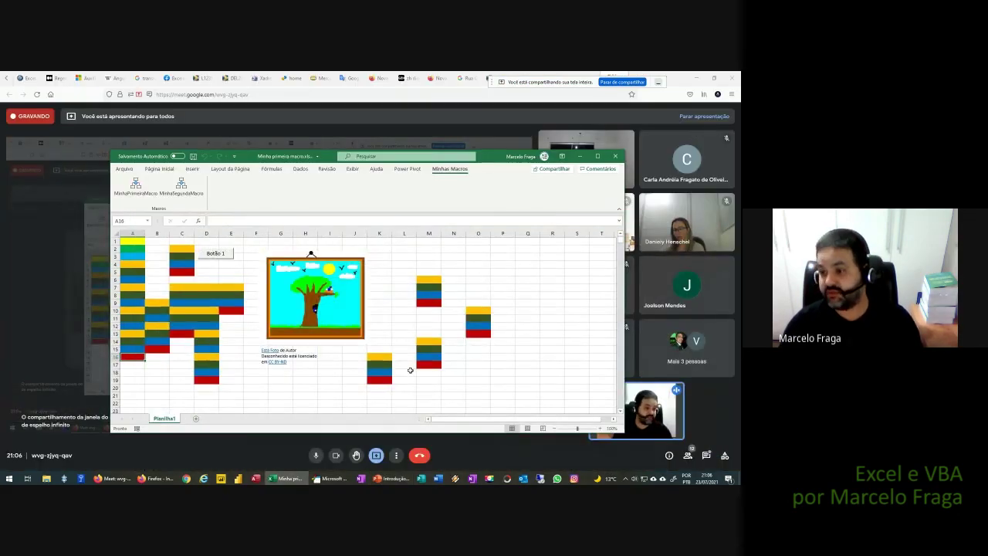